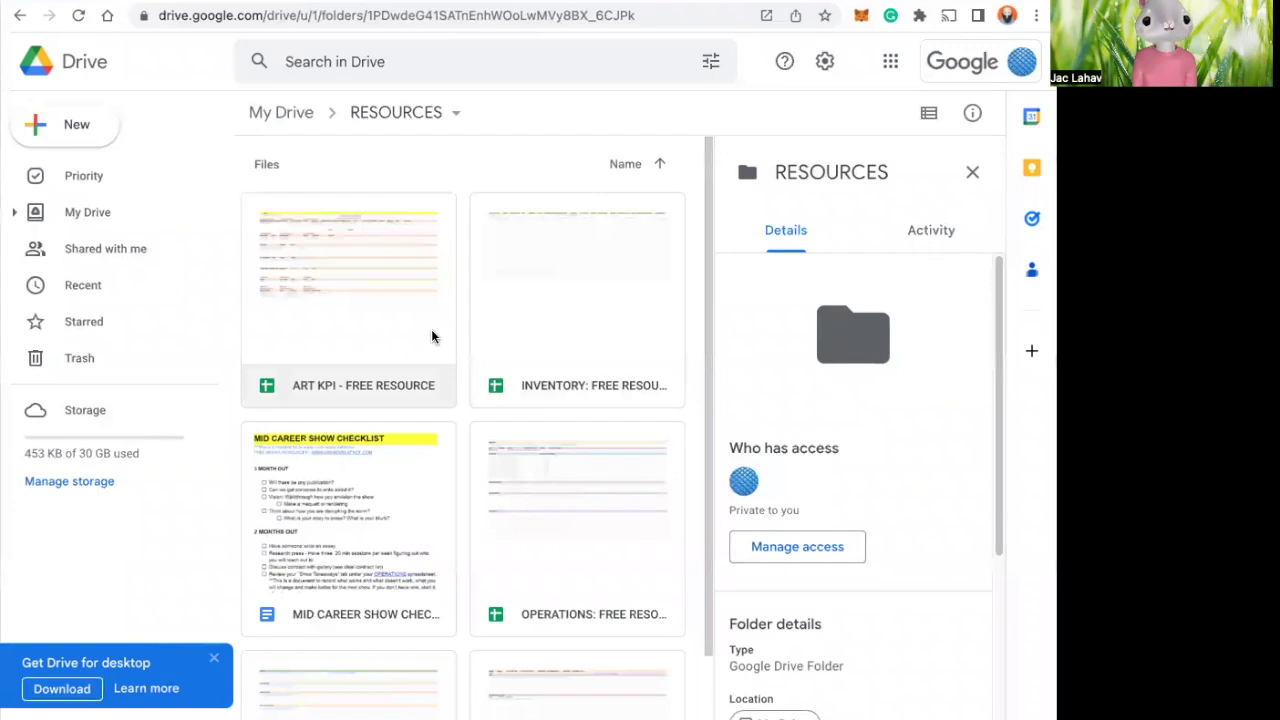
# - Show the Drive New menu's create options, including Google Sheets, then close it without creating anything
pyautogui.scroll(-1, 412, 319)
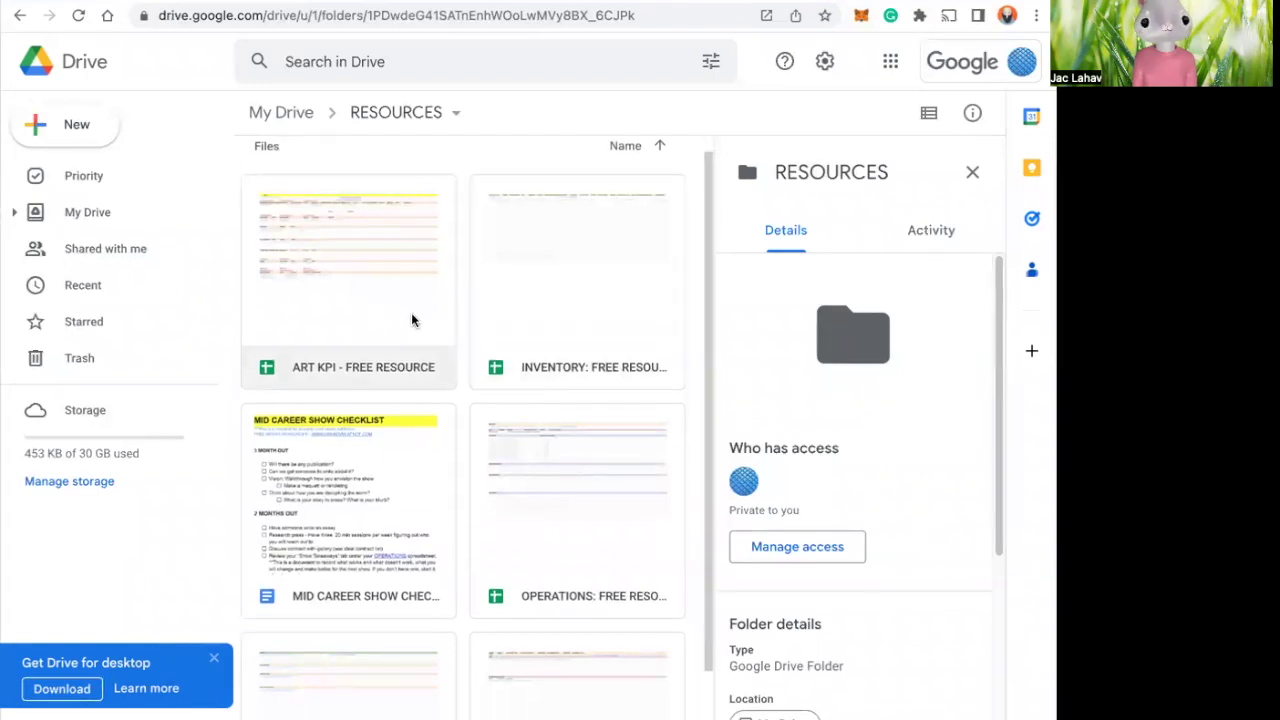
pyautogui.scroll(1, 411, 319)
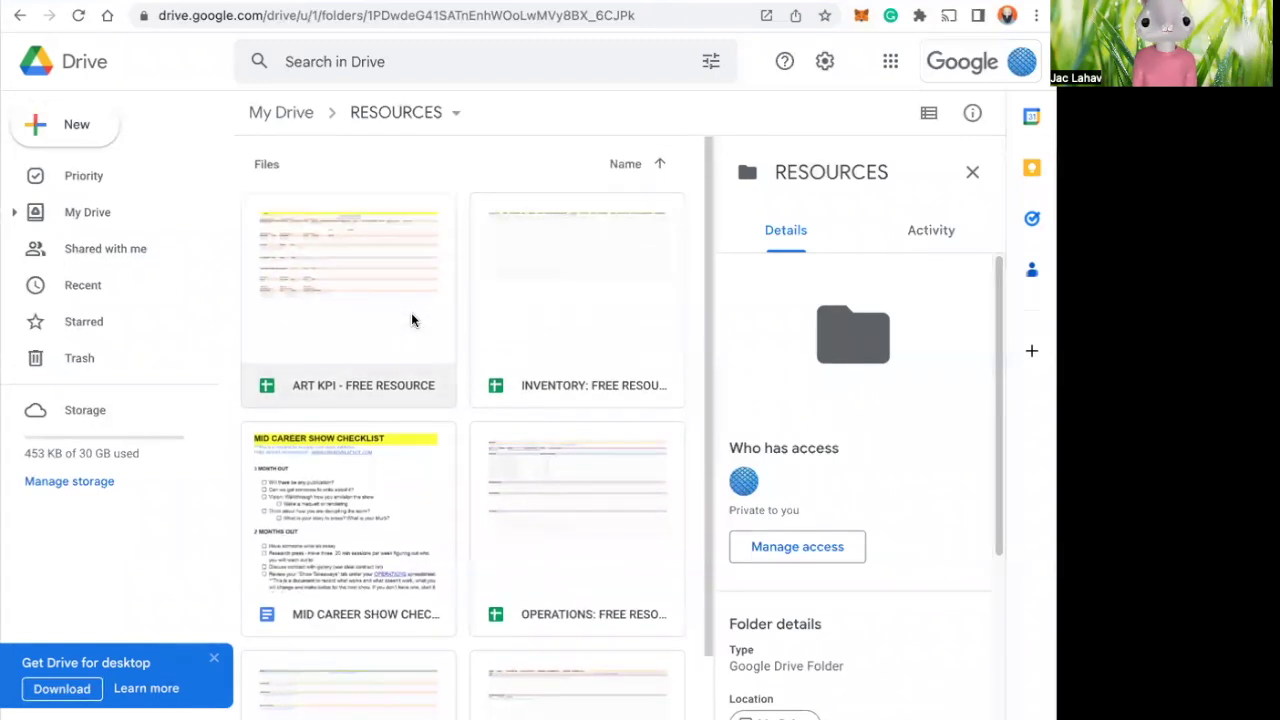
pyautogui.click(72, 130)
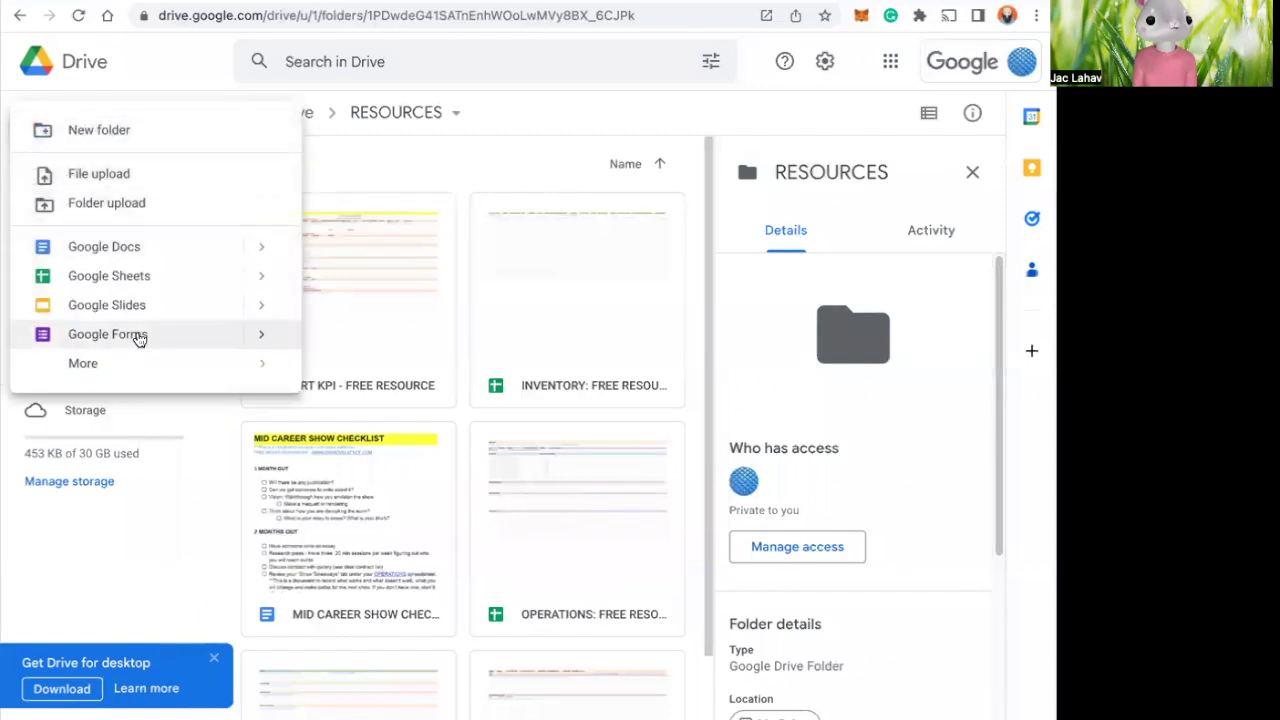
pyautogui.click(168, 62)
pyautogui.click(63, 128)
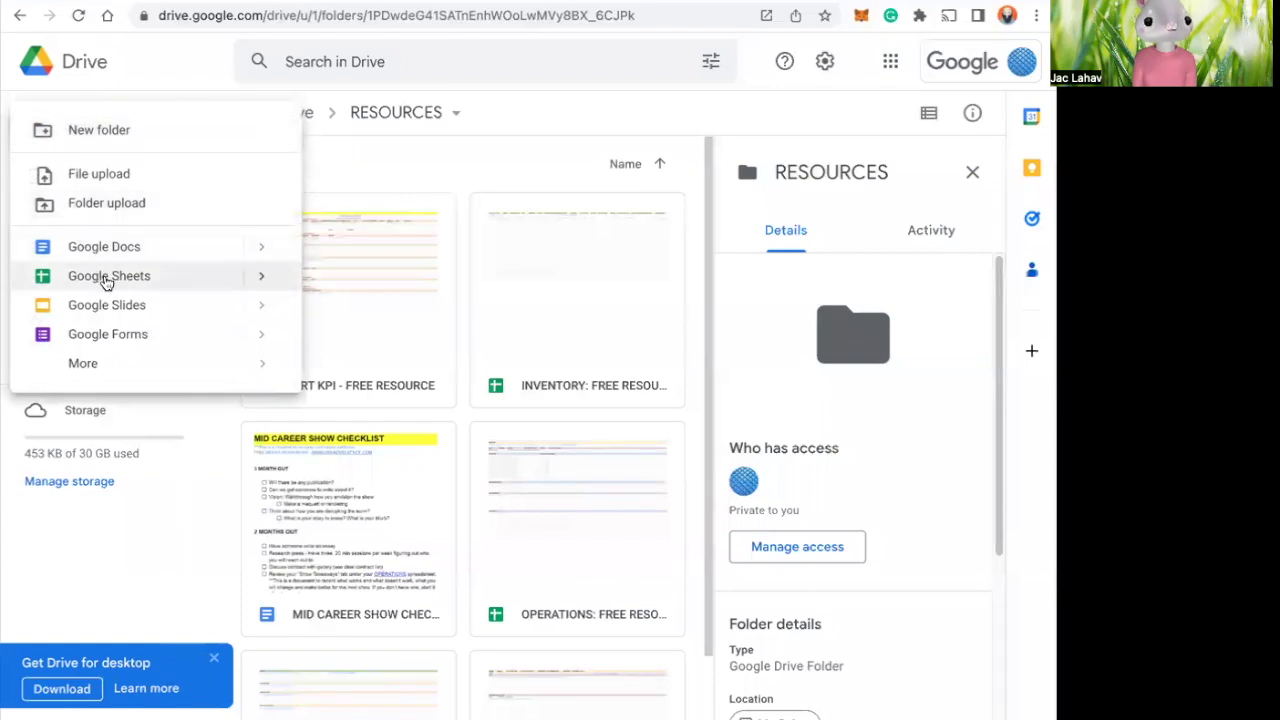
pyautogui.moveTo(261, 284)
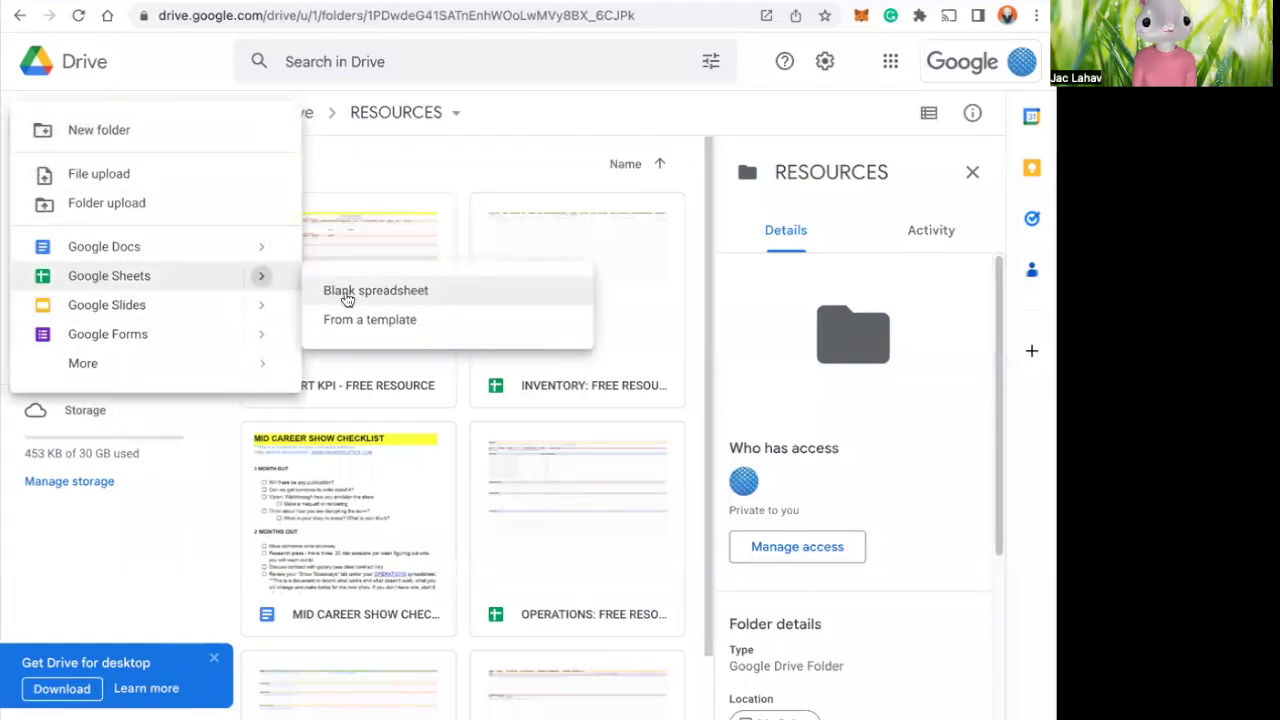
pyautogui.click(382, 158)
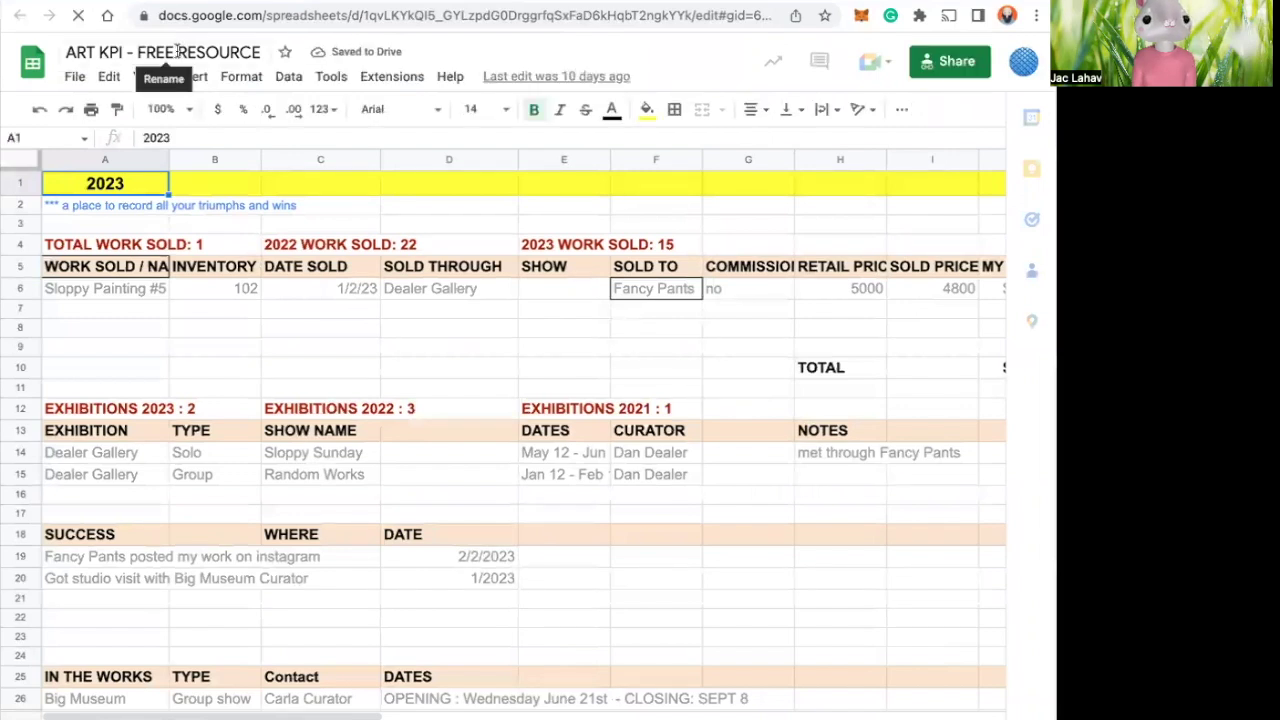
pyautogui.click(101, 52)
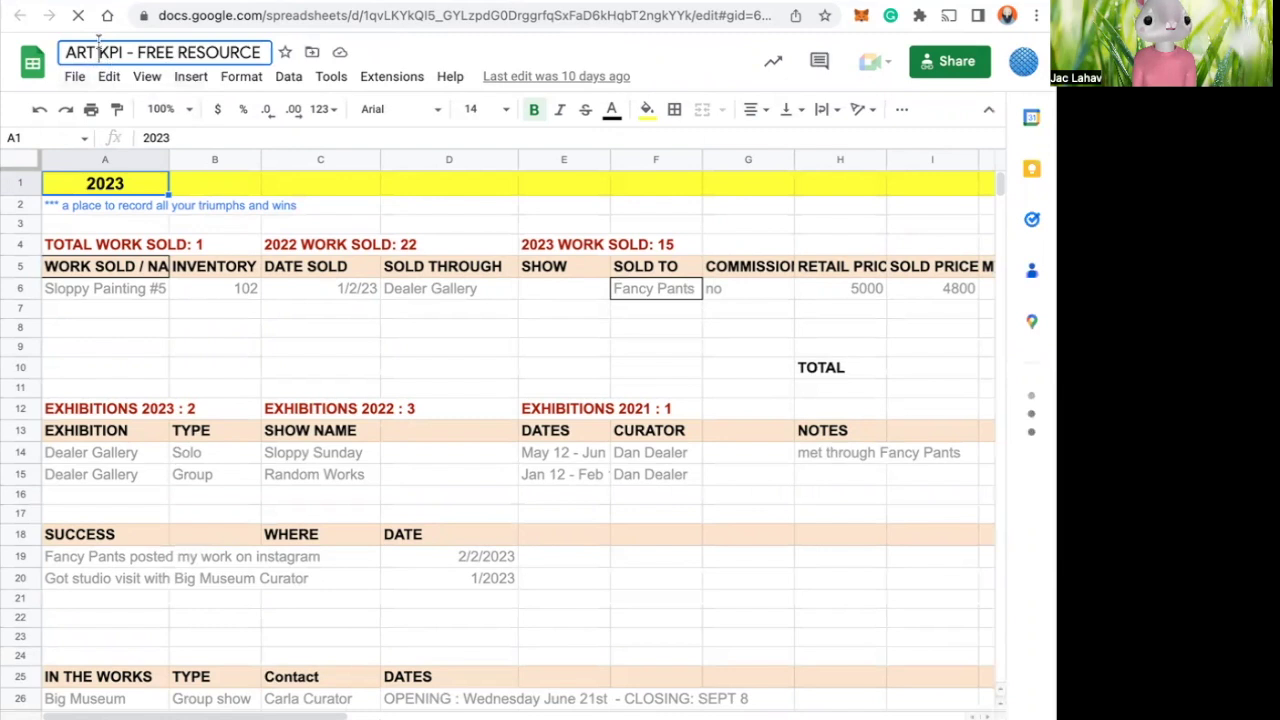
pyautogui.doubleClick(192, 48)
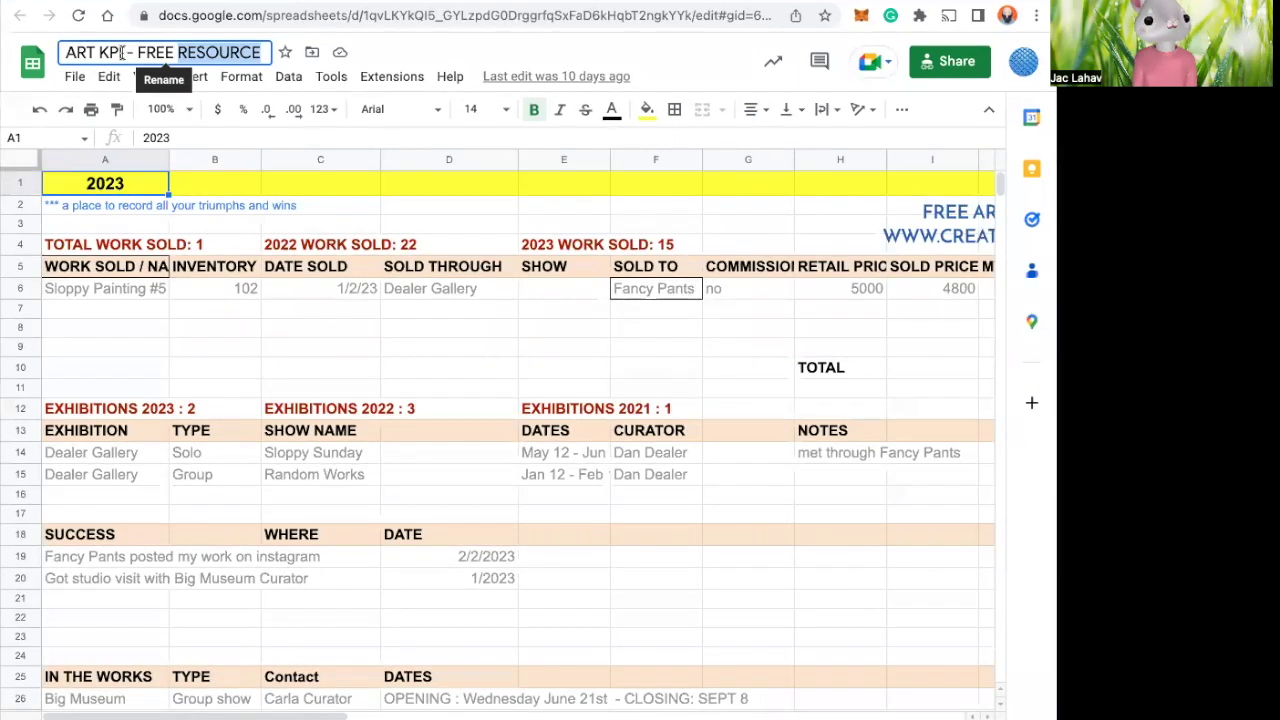
pyautogui.doubleClick(80, 52)
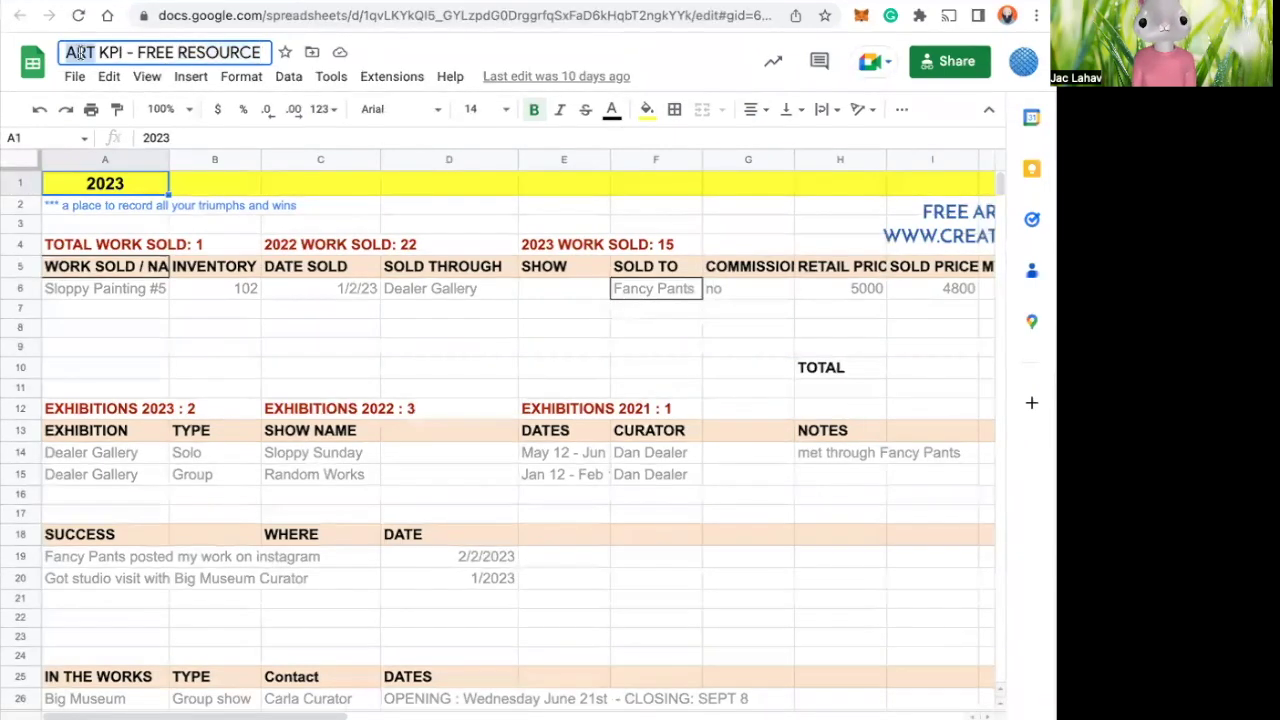
pyautogui.write('Jac;s')
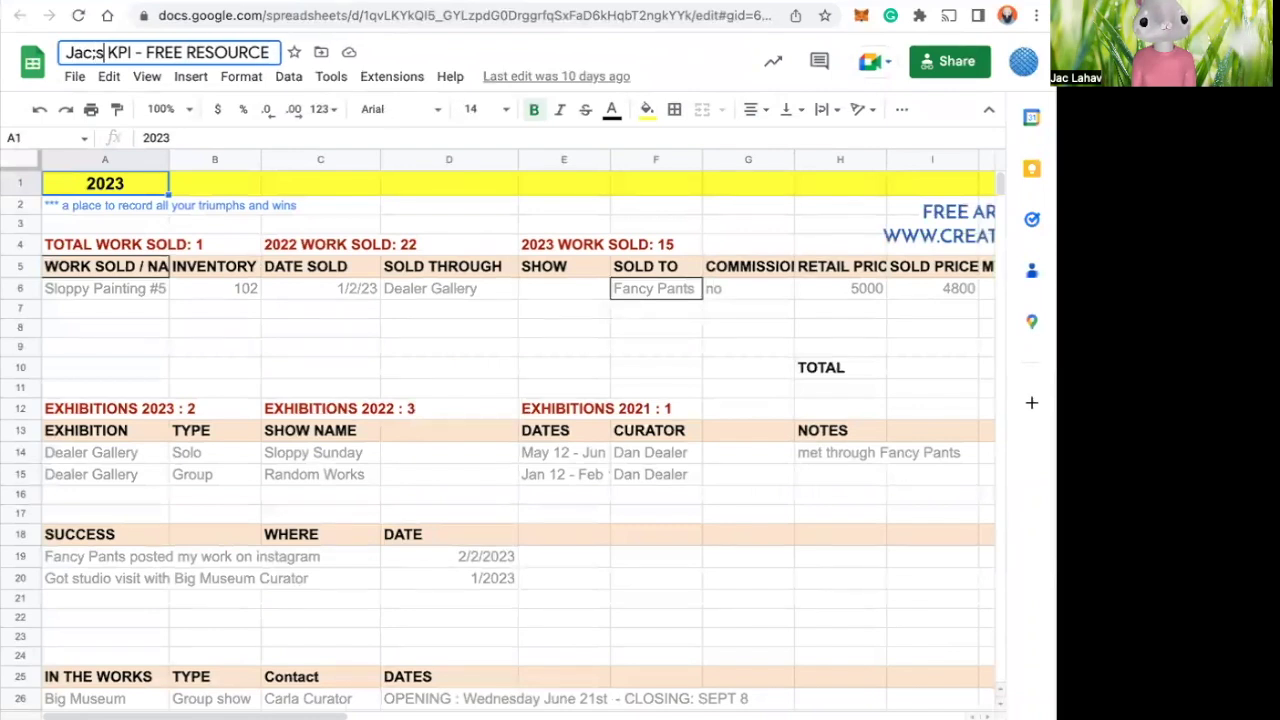
pyautogui.press('BackSpace')
pyautogui.press('BackSpace')
pyautogui.press('BackSpace')
pyautogui.press('BackSpace')
pyautogui.press('BackSpace')
pyautogui.write('A')
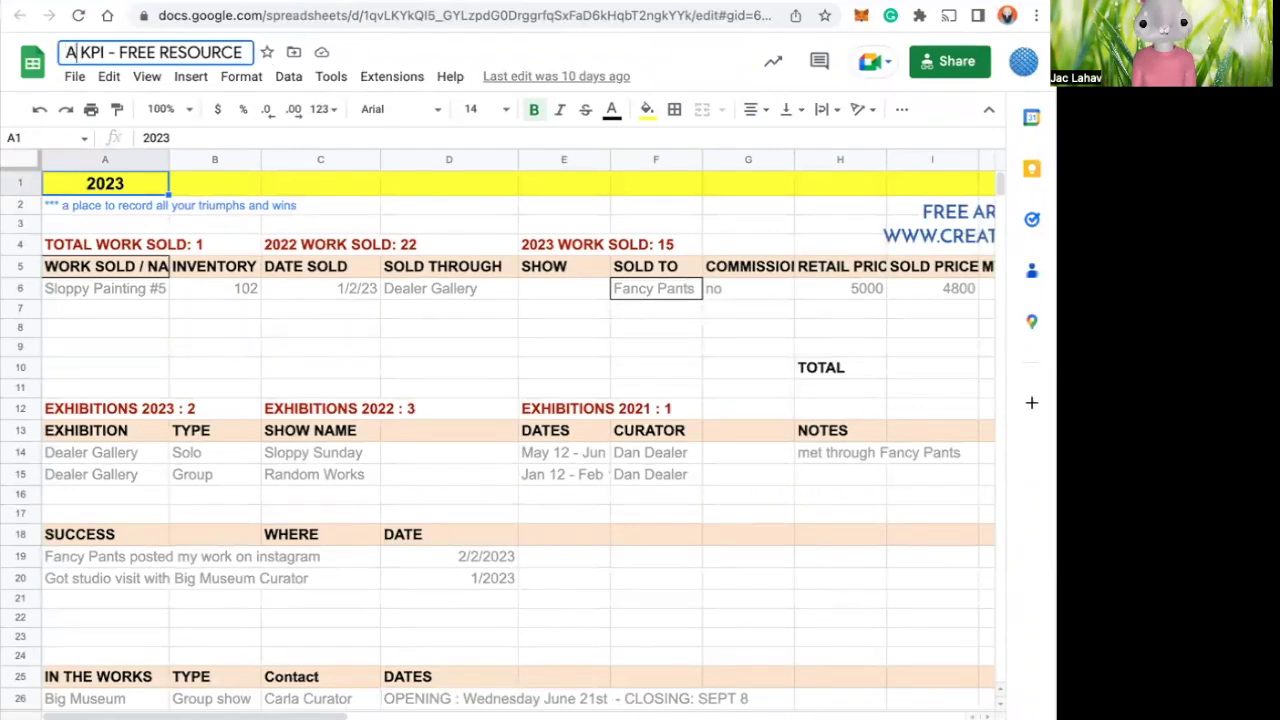
pyautogui.write('RT')
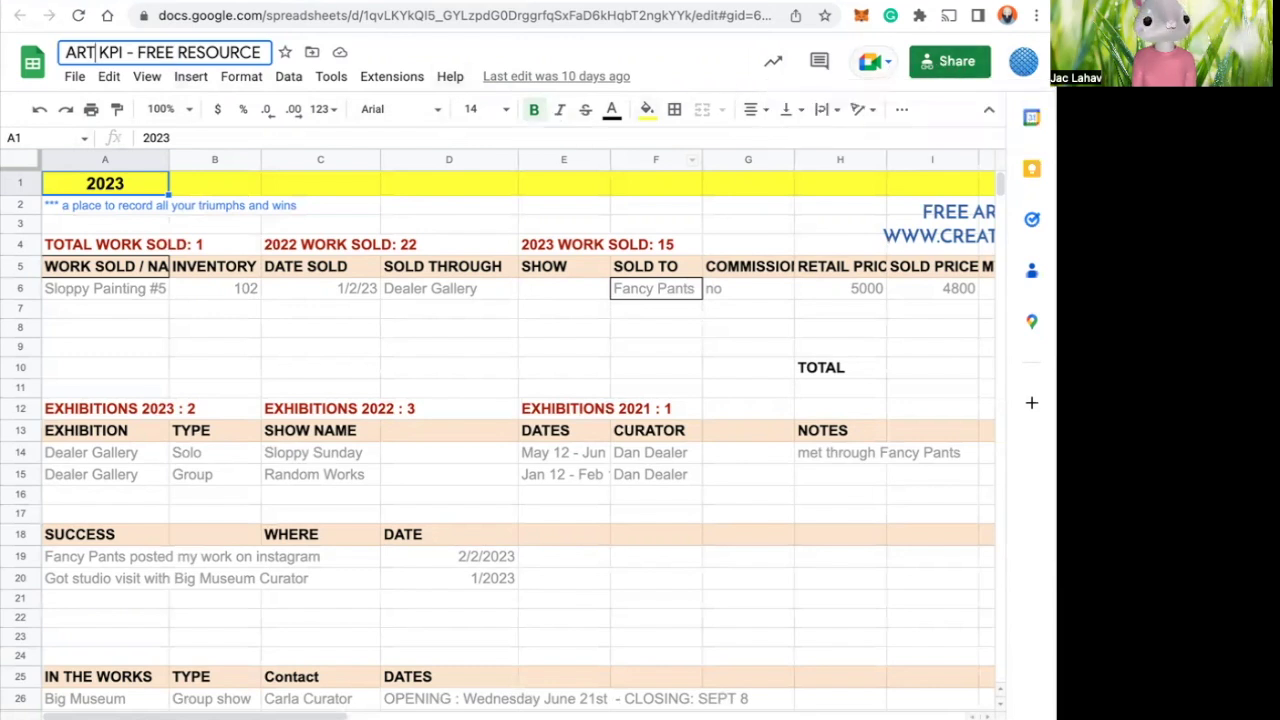
pyautogui.click(76, 82)
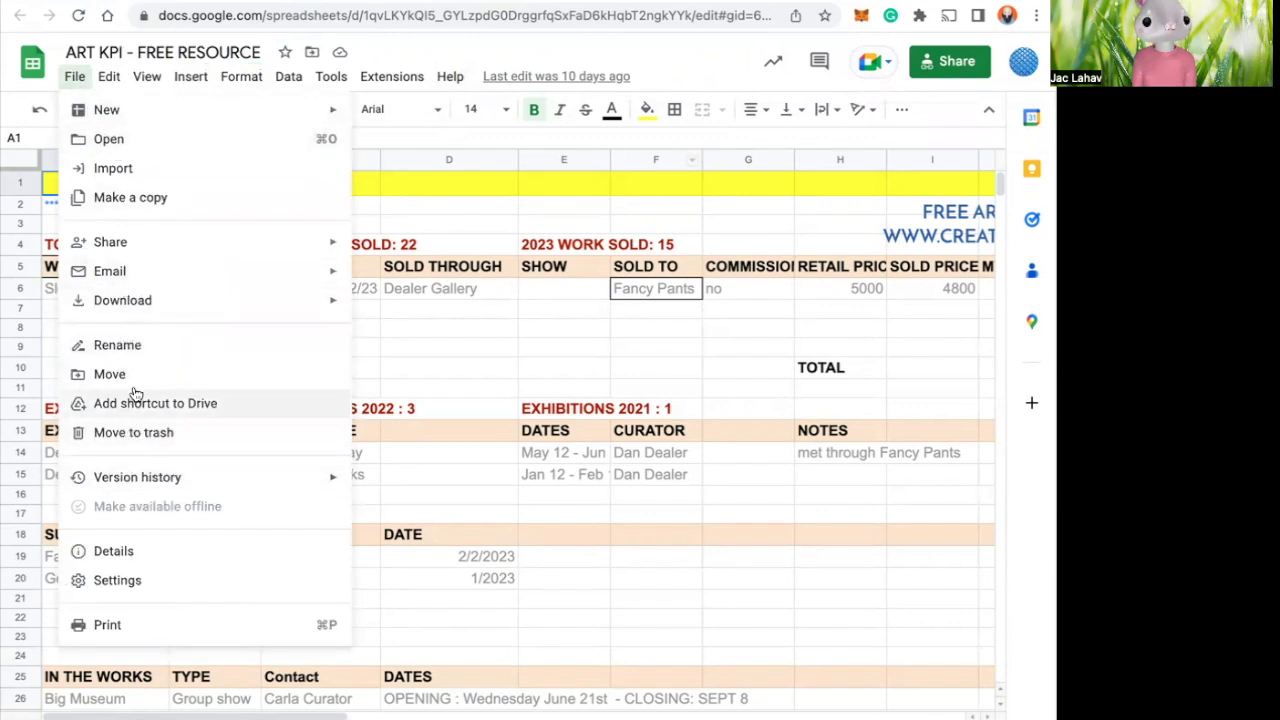
pyautogui.moveTo(113, 82)
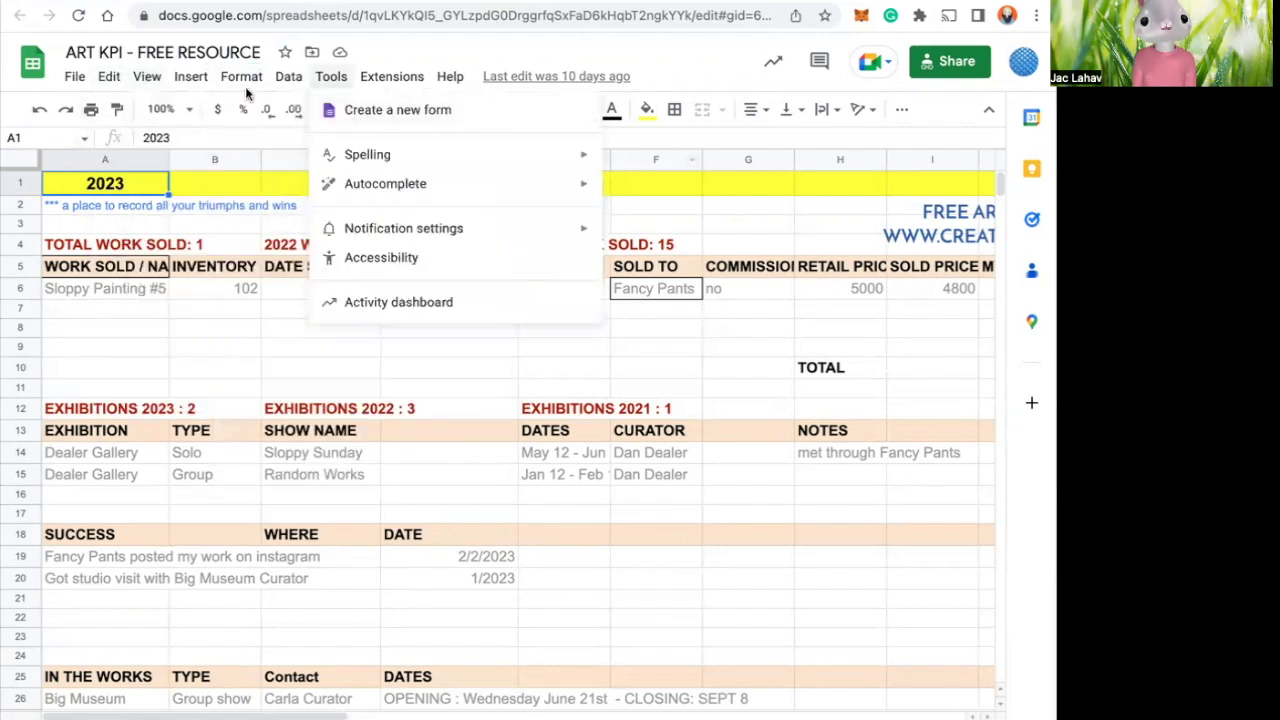
pyautogui.moveTo(331, 77)
pyautogui.click(14, 108)
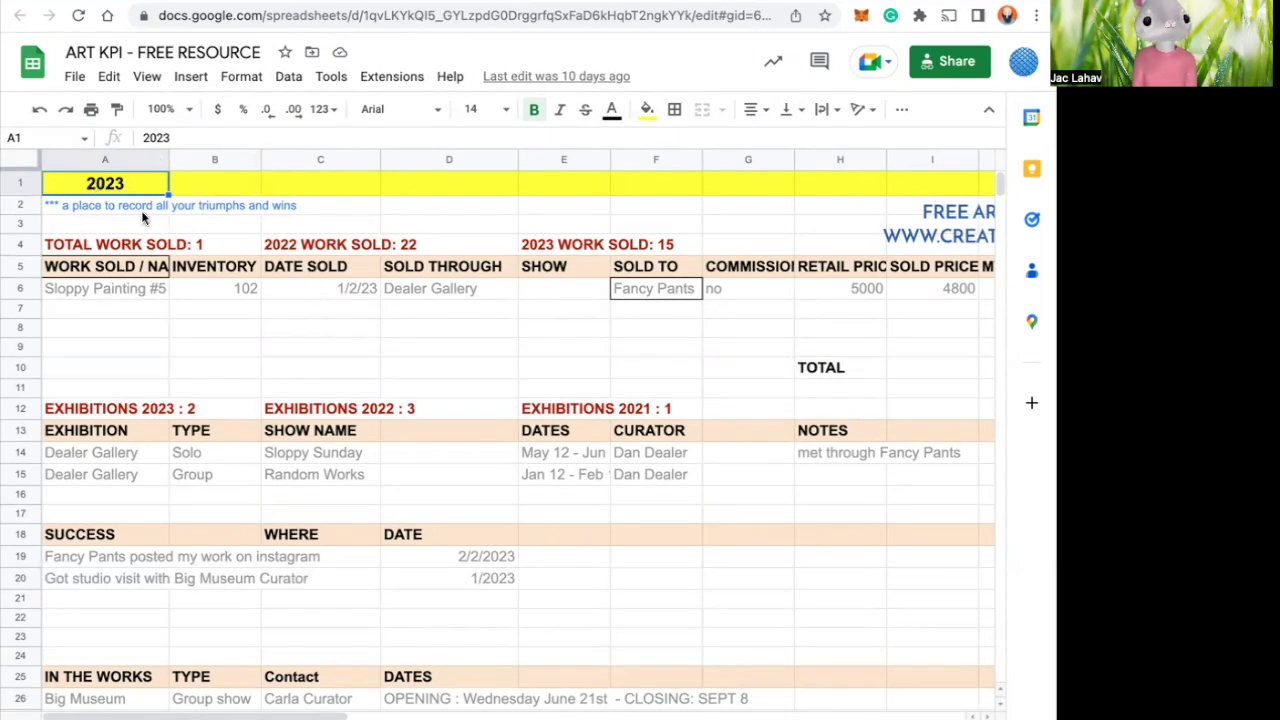
# - Browse the work-sold, EXHIBITION and SUCCESS sections, then add a blank sheet with Ctrl+Shift+Page Up
pyautogui.click(97, 267)
pyautogui.click(101, 431)
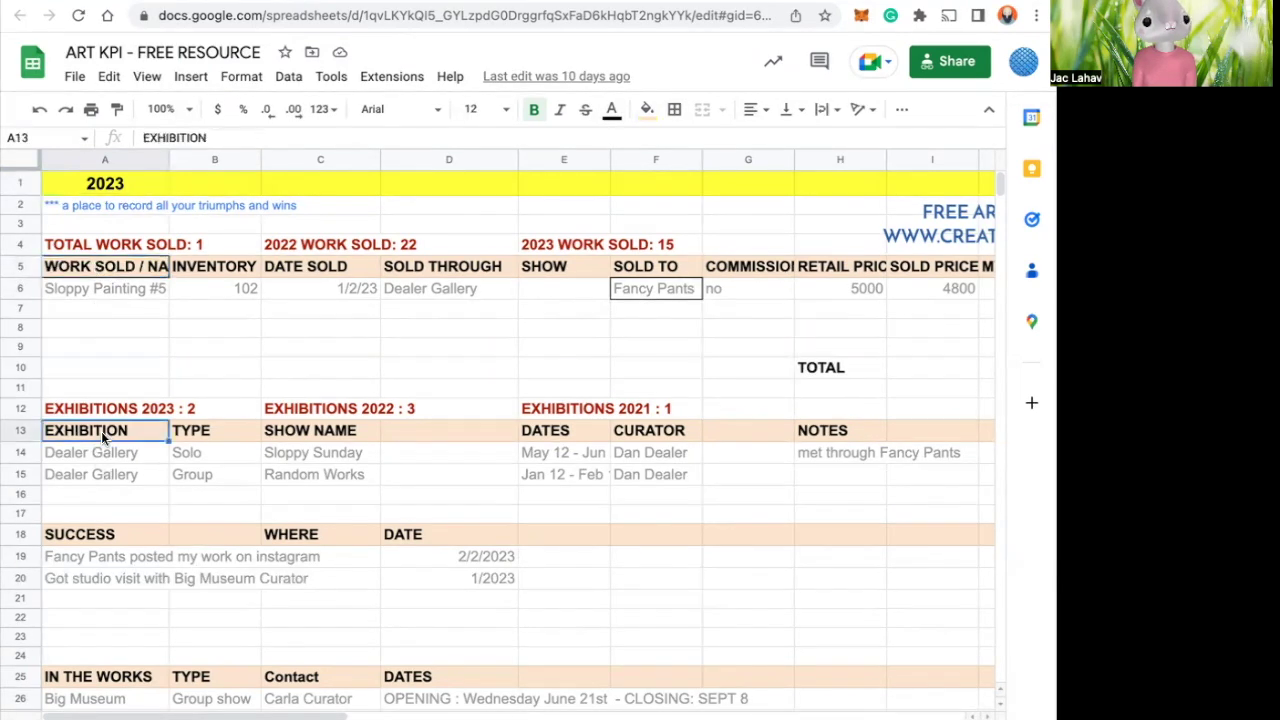
pyautogui.scroll(-2, 101, 431)
pyautogui.click(90, 453)
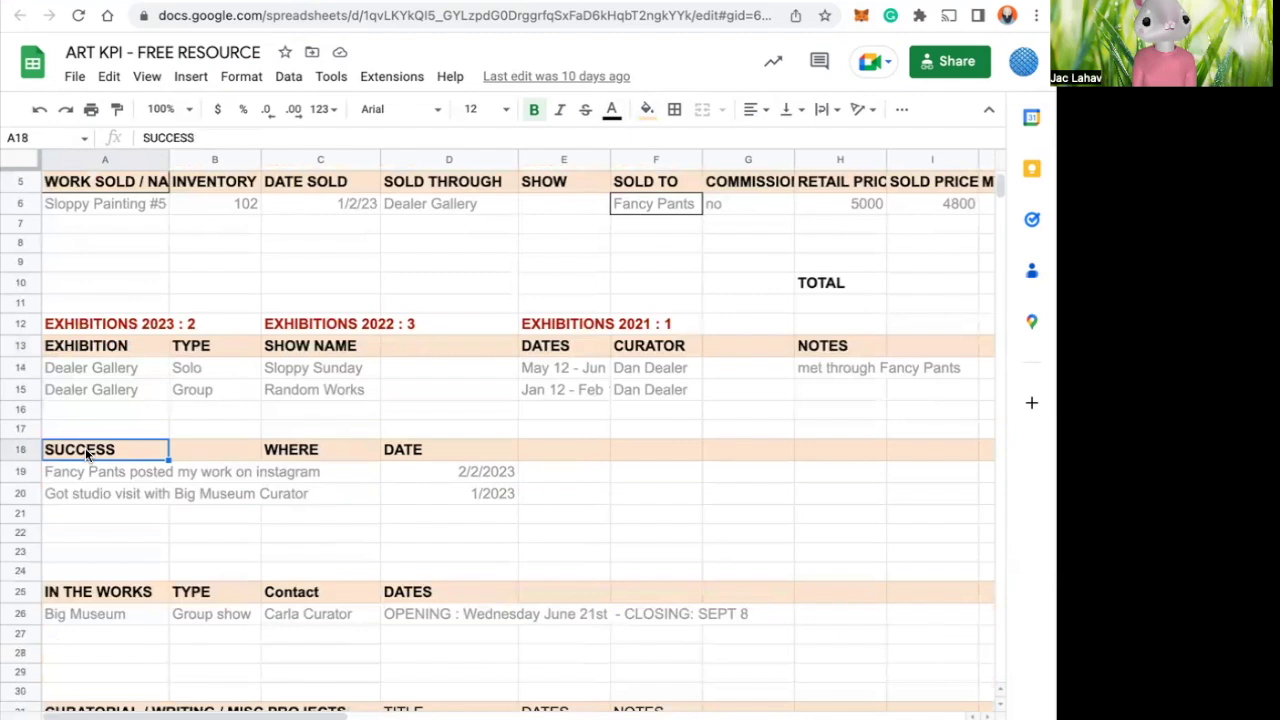
pyautogui.scroll(-6, 87, 453)
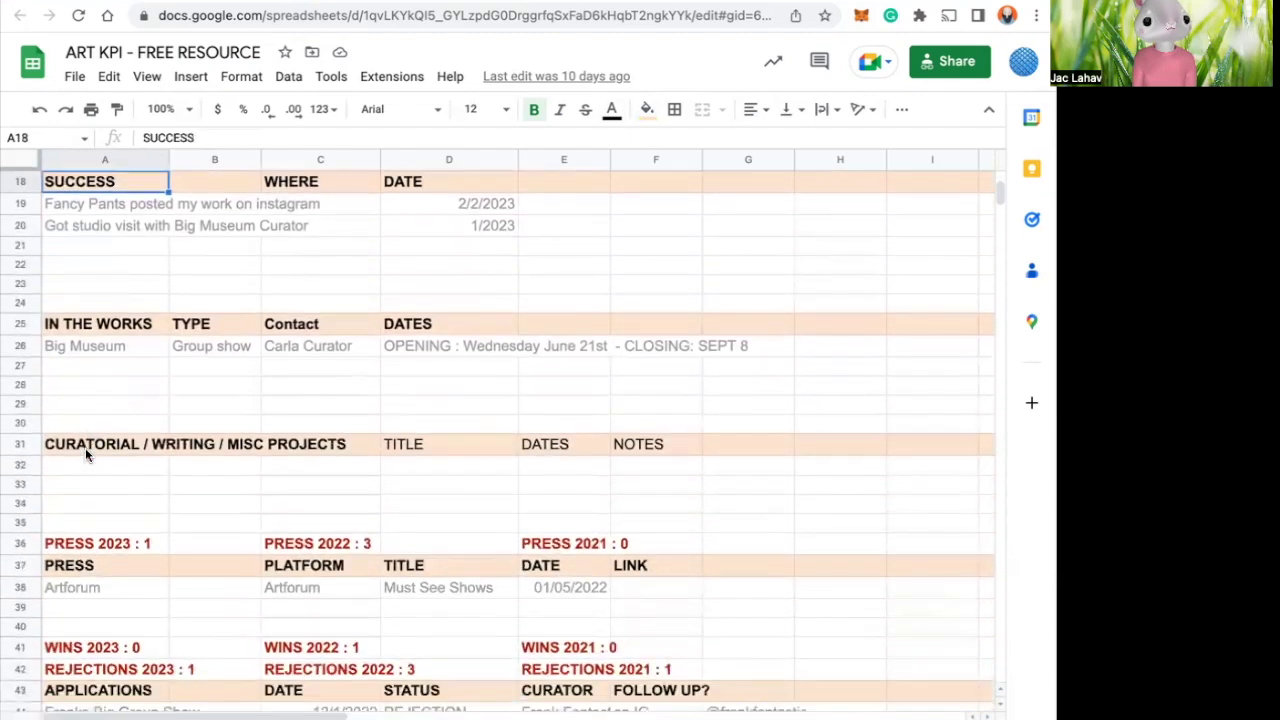
pyautogui.scroll(8, 85, 453)
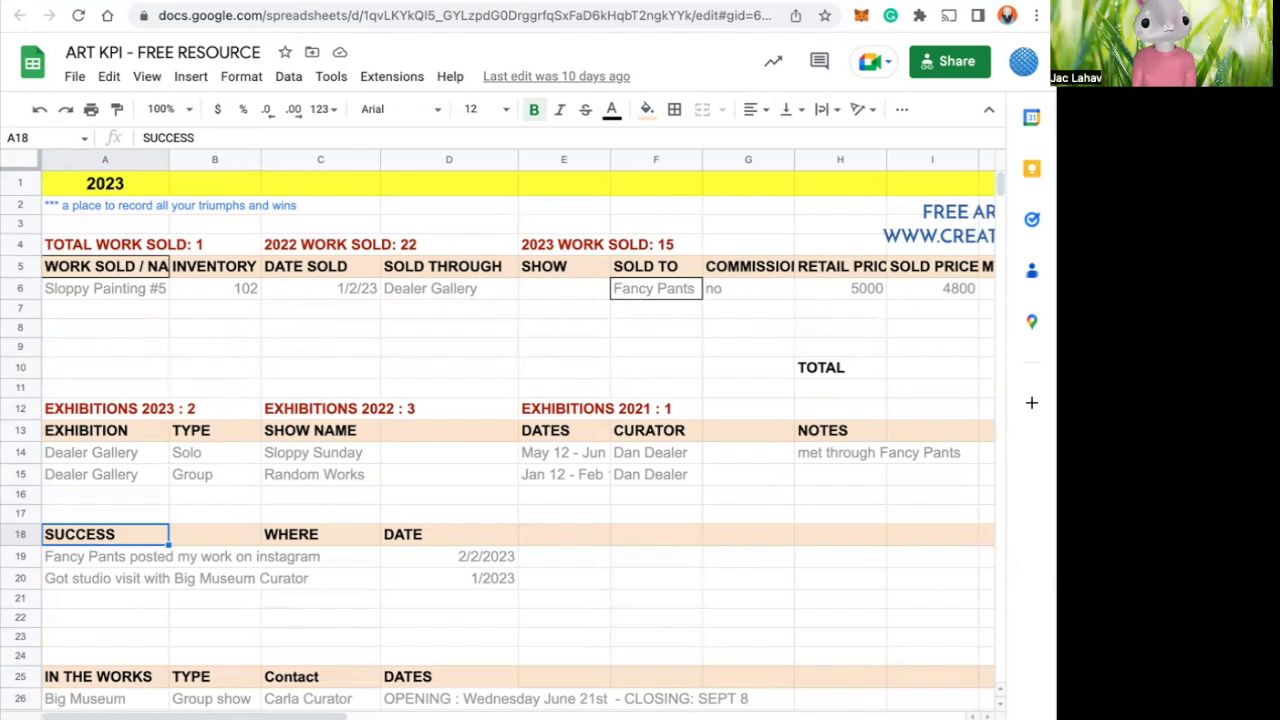
pyautogui.hotkey('ctrl', 'shift', 'pageup')
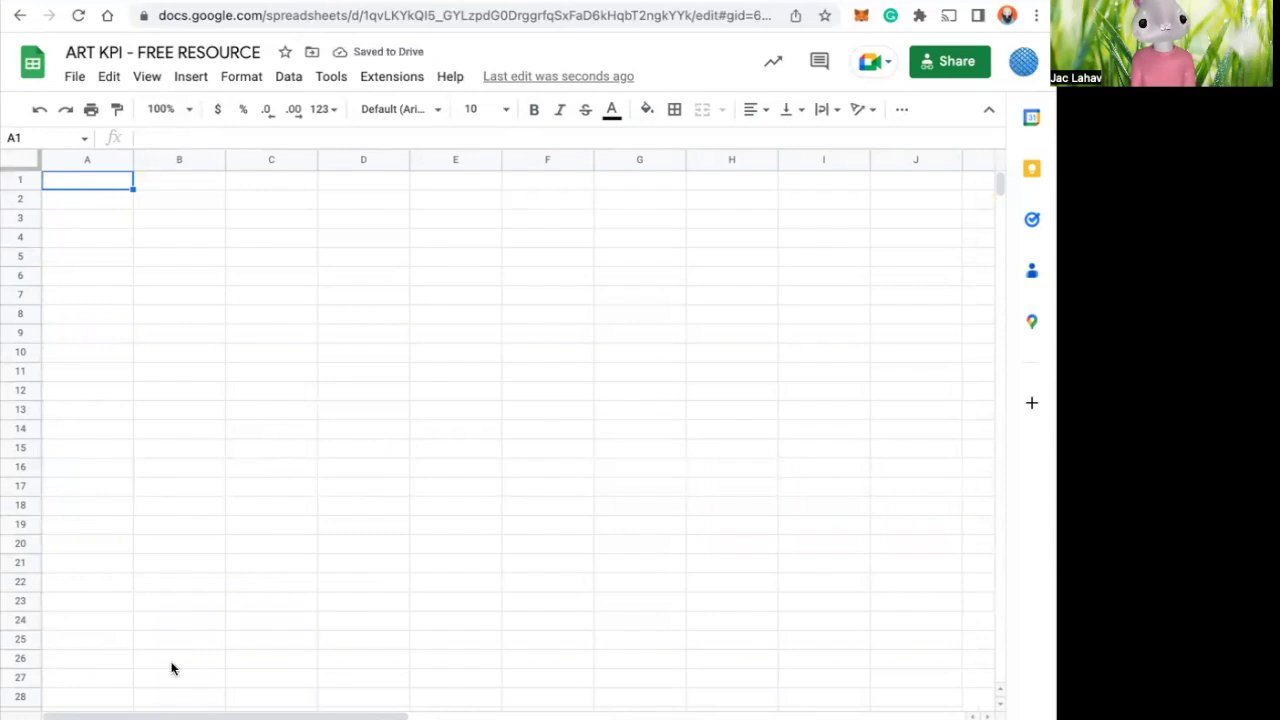
# - Paste the whole ART KPI sheet's content and formatting into the new blank sheet
pyautogui.click(171, 712)
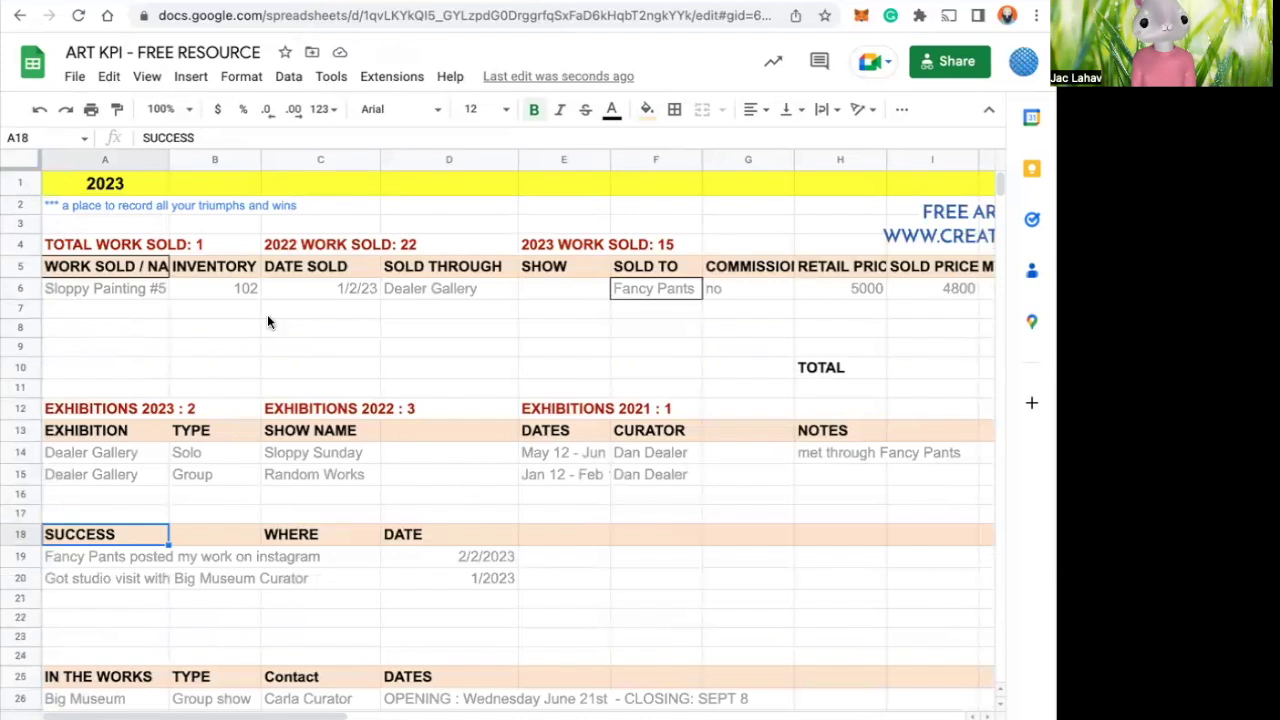
pyautogui.click(22, 160)
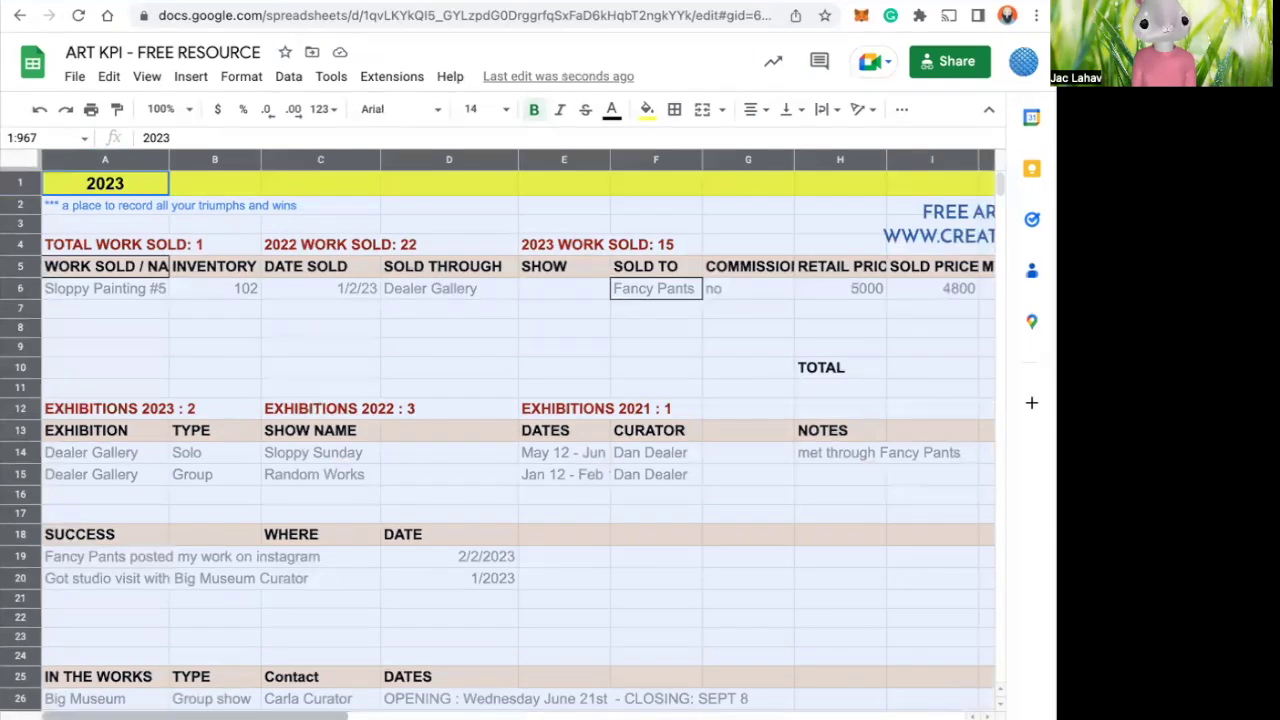
pyautogui.click(122, 716)
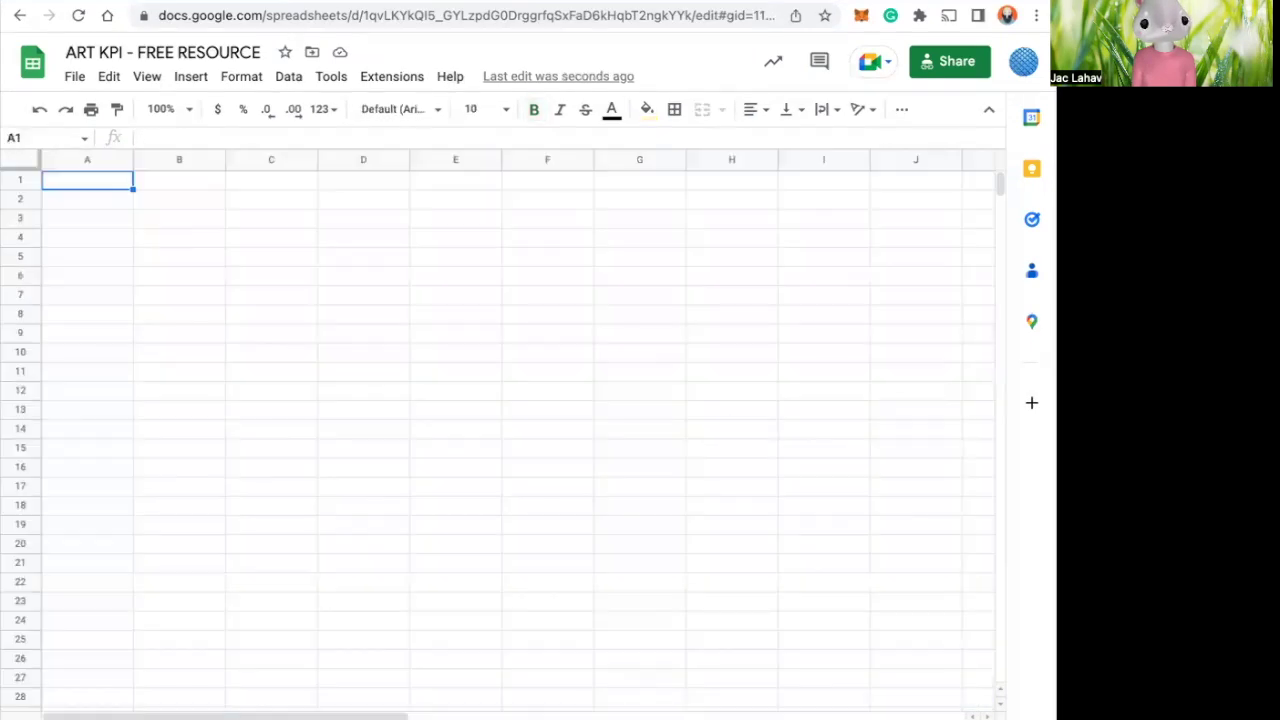
pyautogui.click(14, 167)
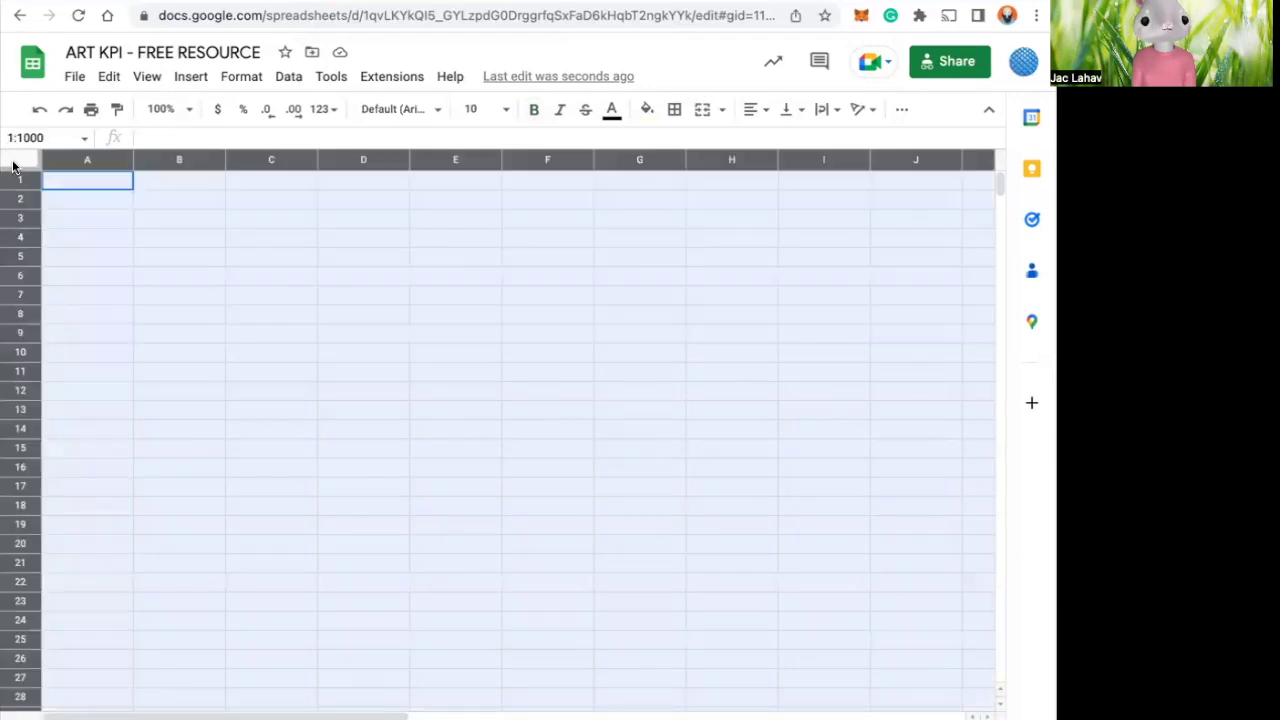
pyautogui.hotkey('ctrl', 'v')
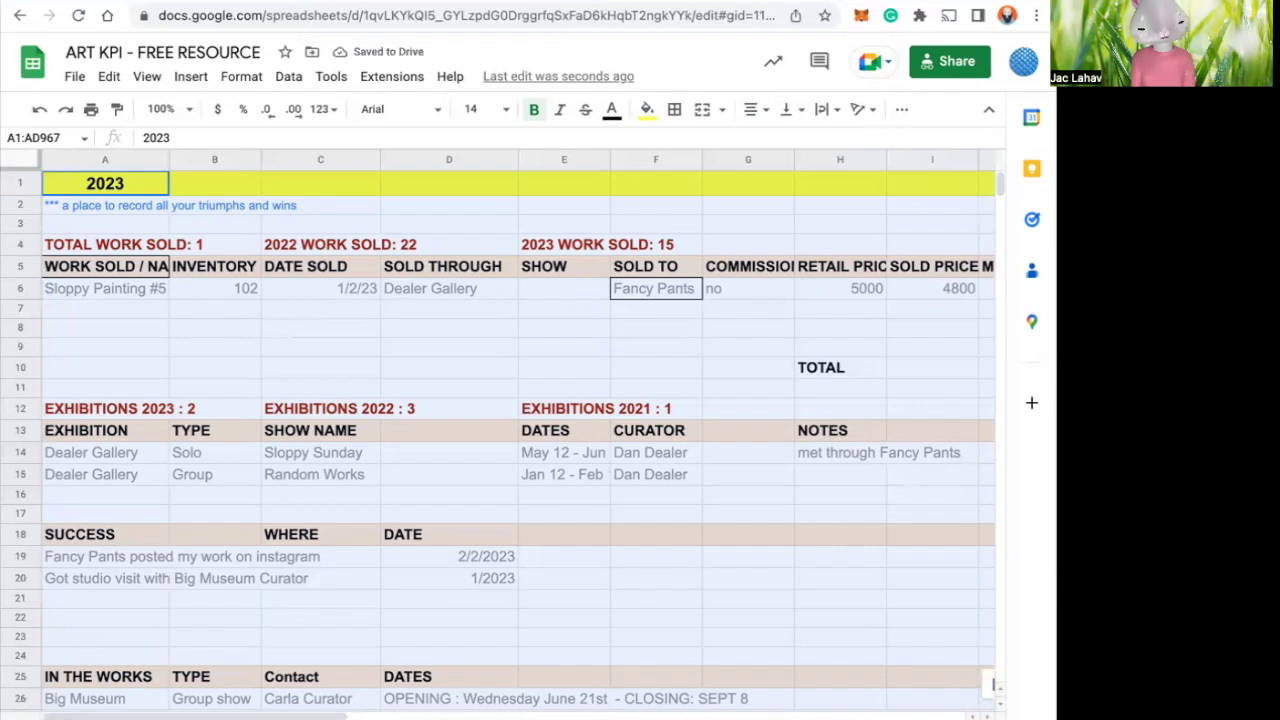
# - Delete the pasted copy sheet, confirming with OK
pyautogui.rightClick(150, 716)
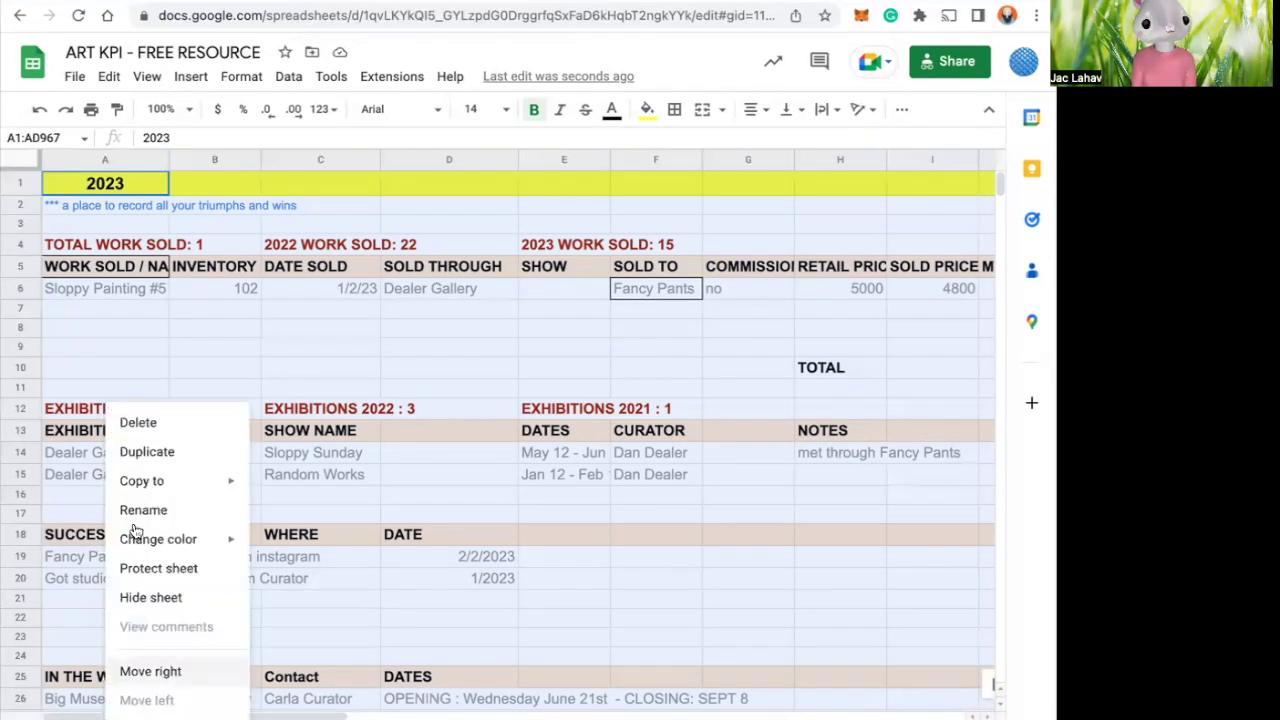
pyautogui.click(134, 421)
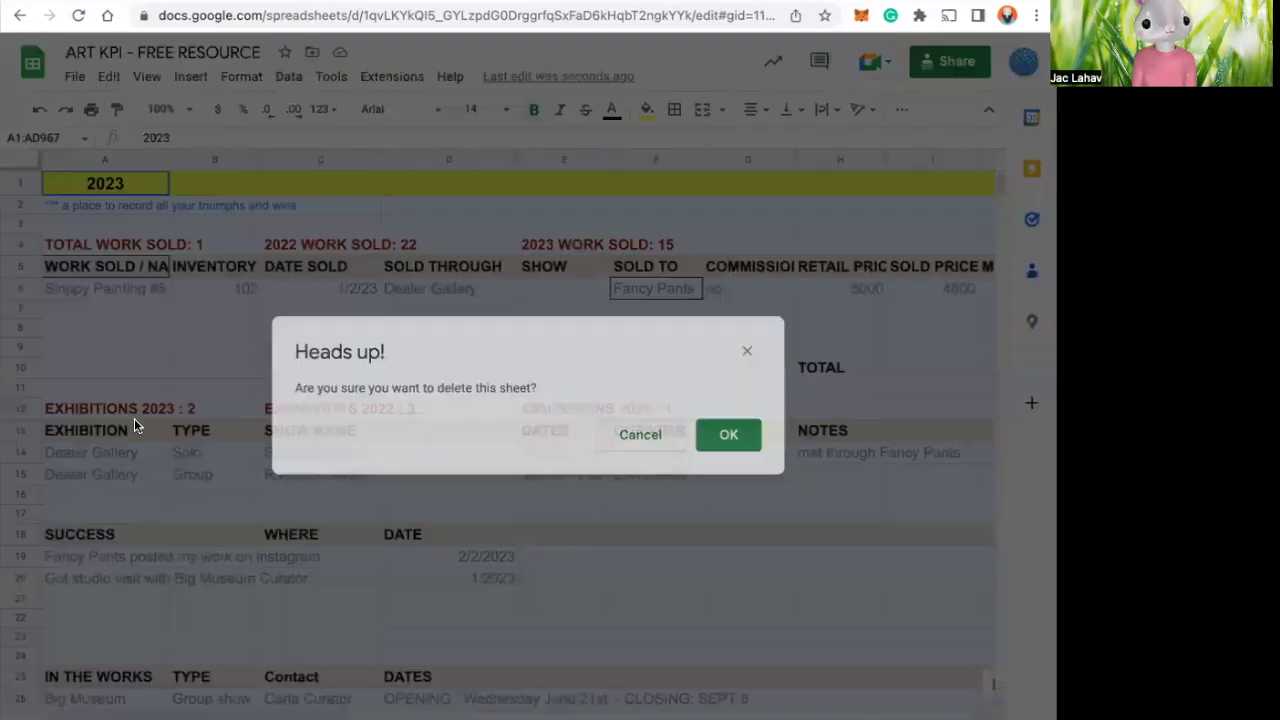
pyautogui.click(745, 437)
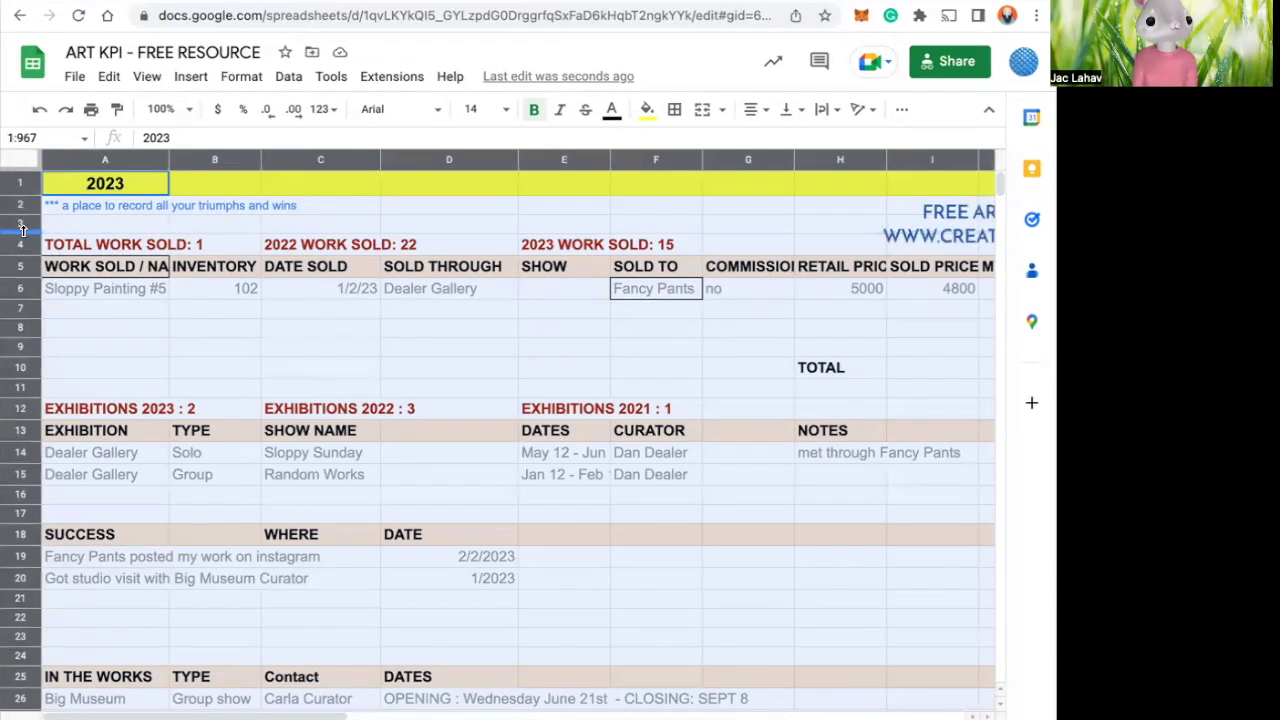
# - Enter 'Painting #3' in cell A7 under Sloppy Painting #5
pyautogui.click(97, 345)
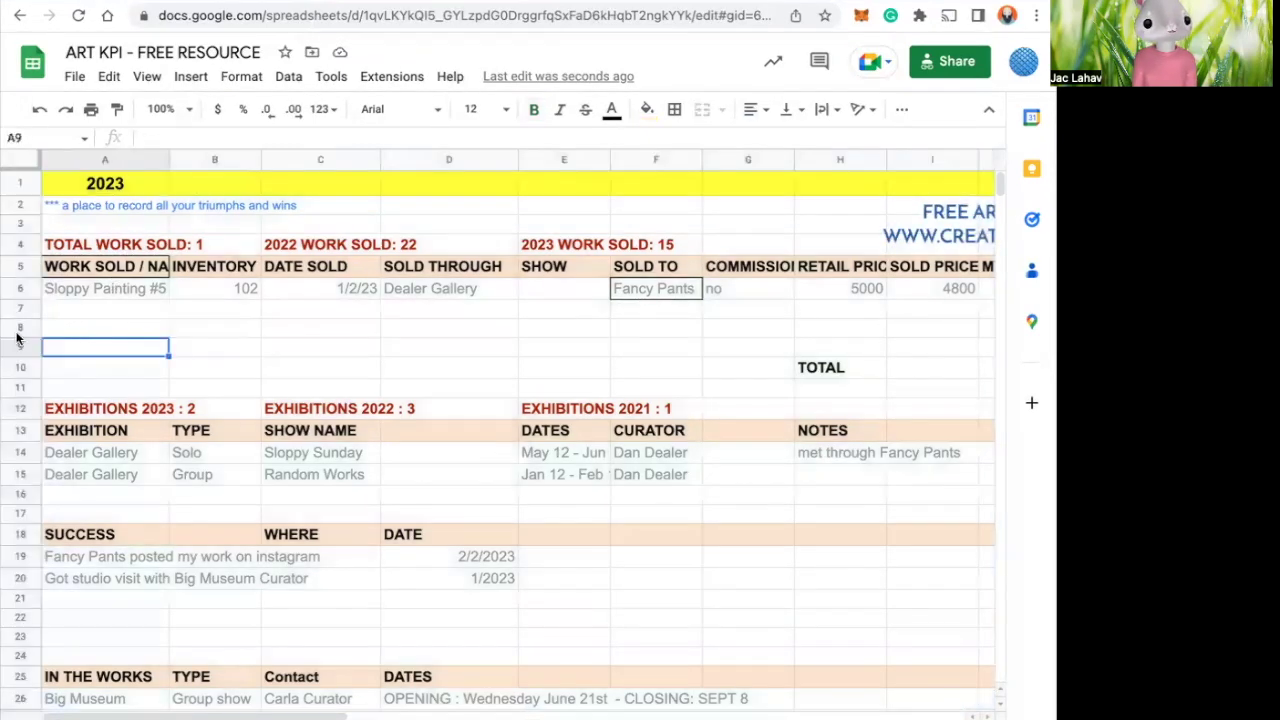
pyautogui.click(74, 309)
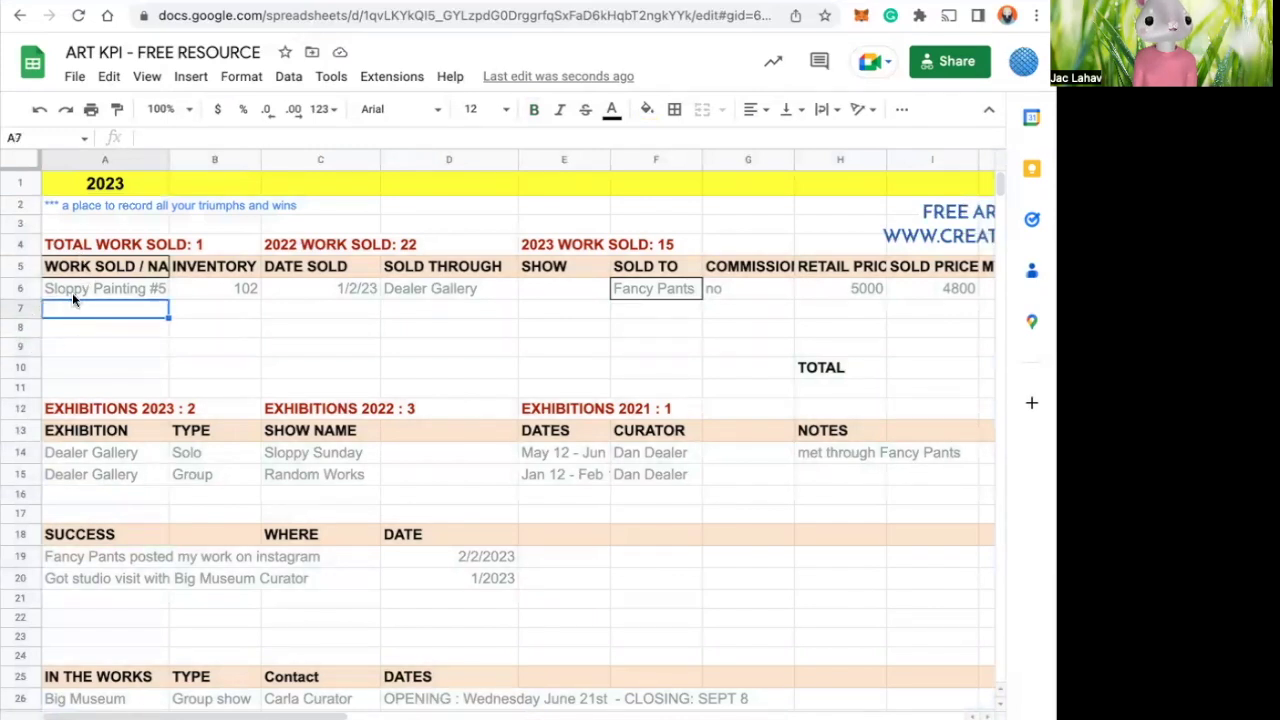
pyautogui.click(60, 366)
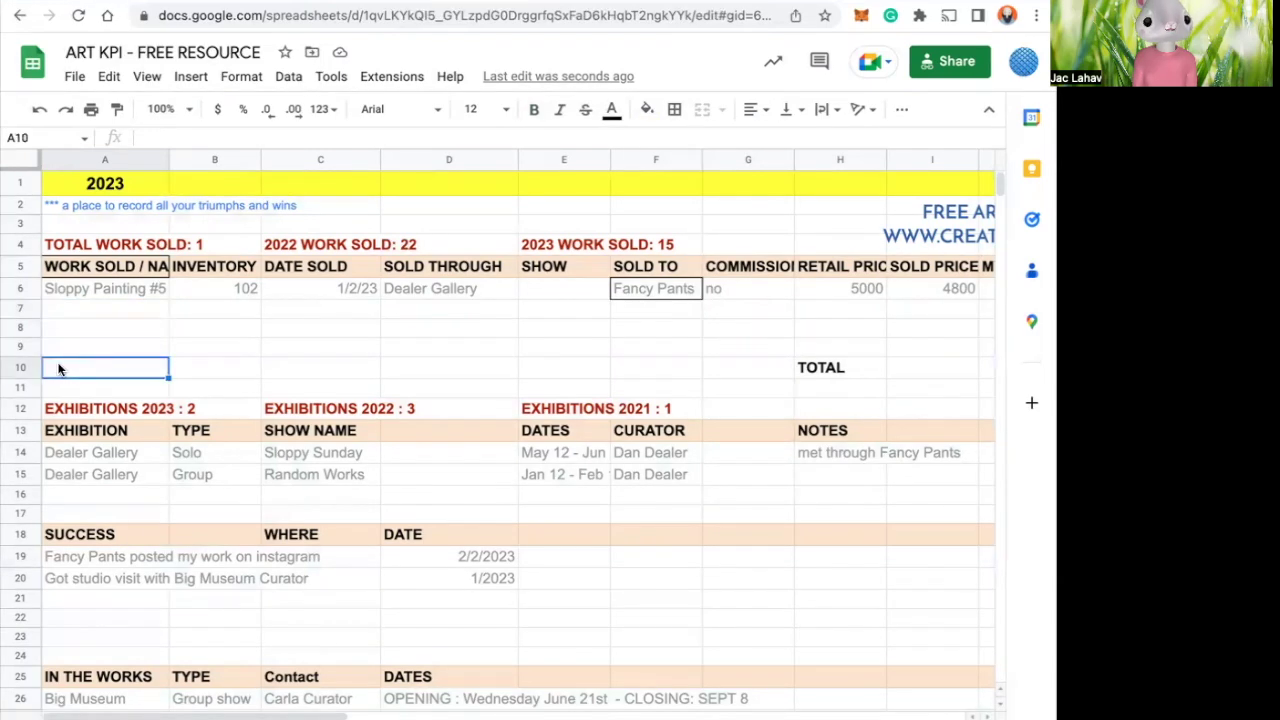
pyautogui.click(58, 312)
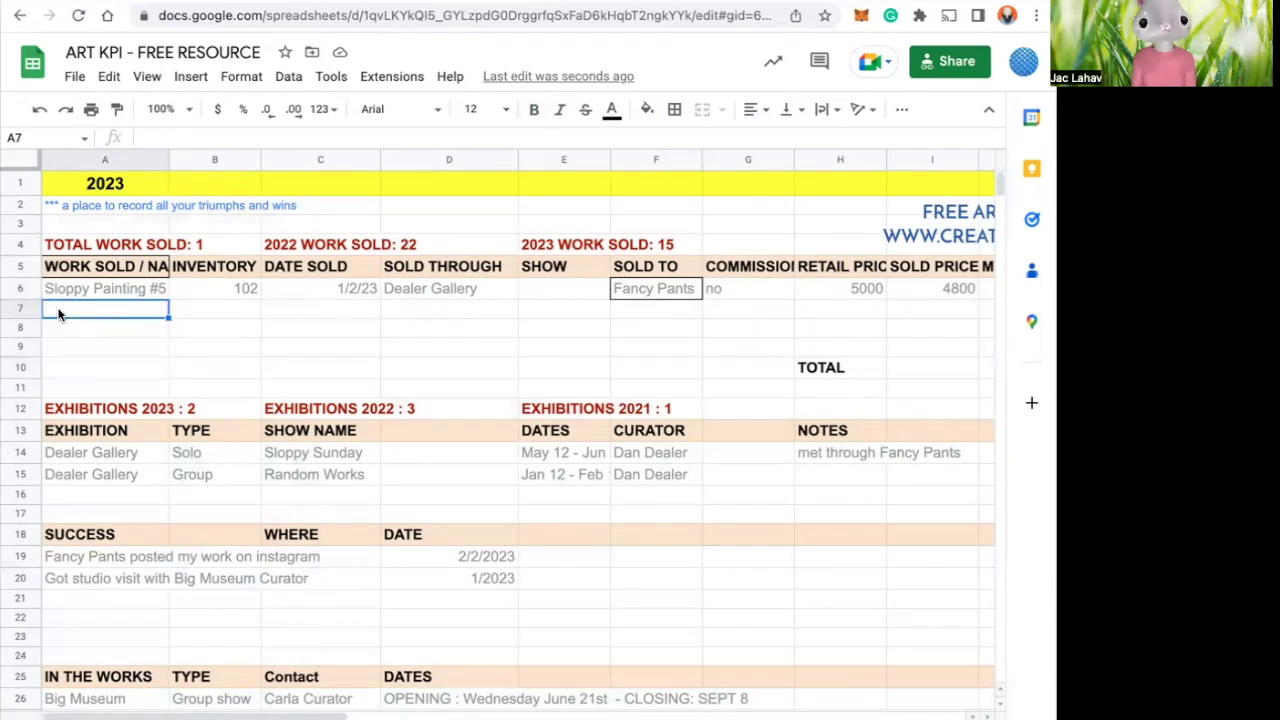
pyautogui.write('Painting ')
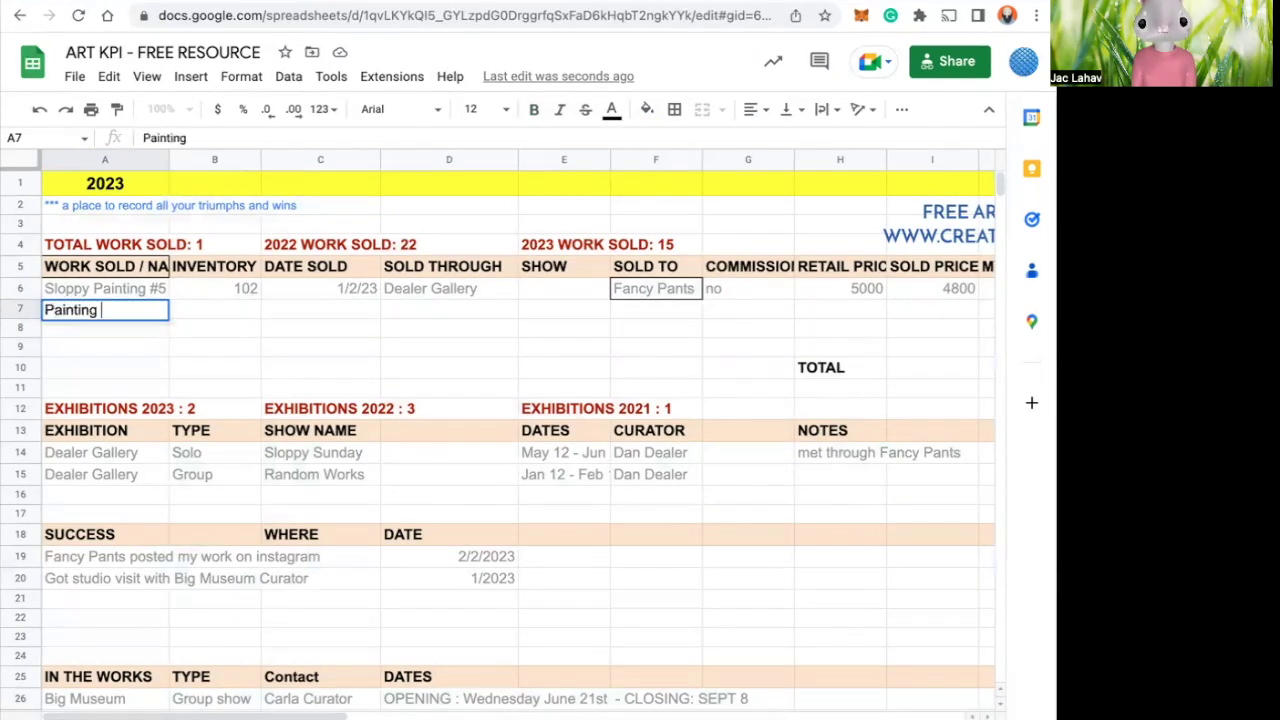
pyautogui.write('#3')
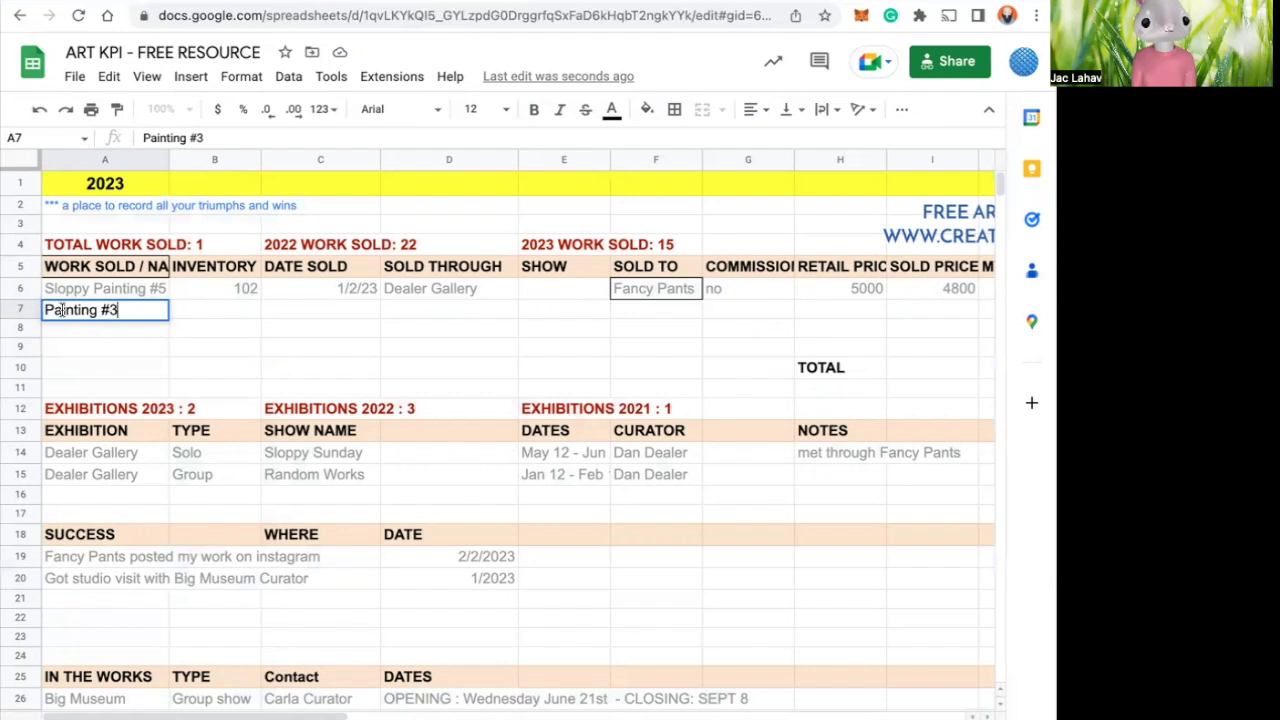
pyautogui.click(232, 318)
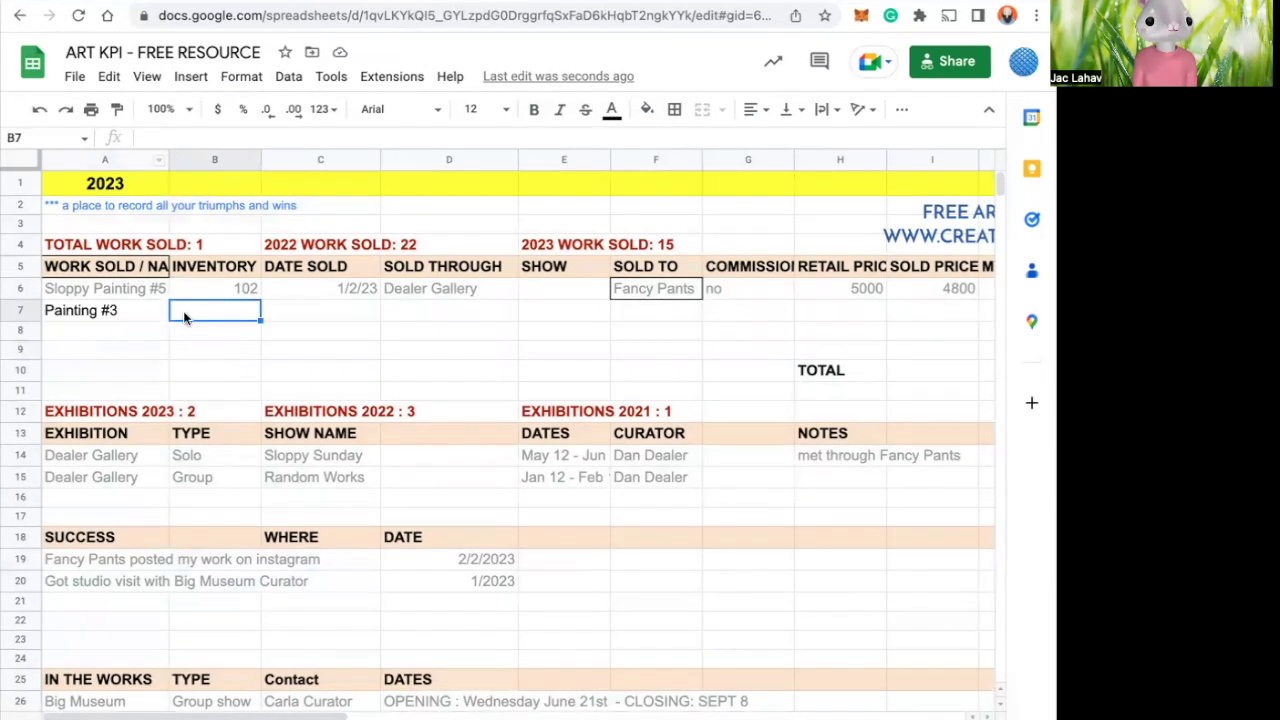
# - Show the Painting #3 entry in the formula bar, then move to cell B7
pyautogui.click(116, 314)
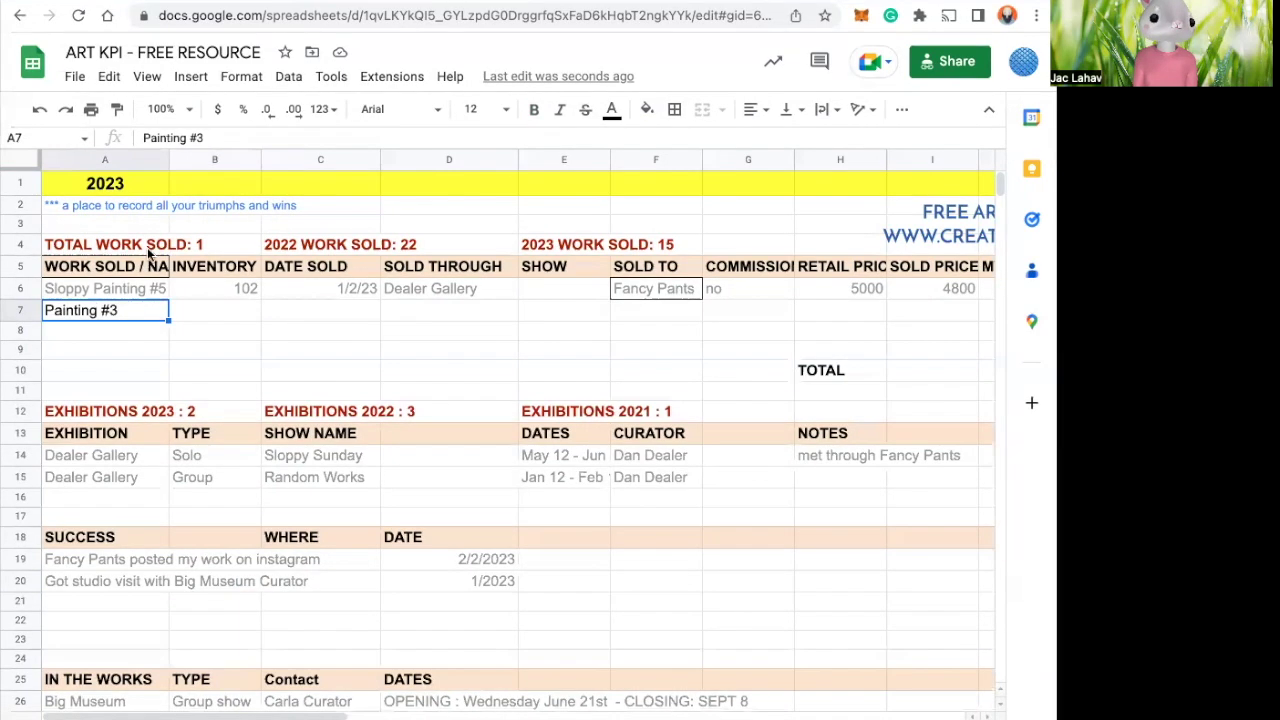
pyautogui.click(211, 138)
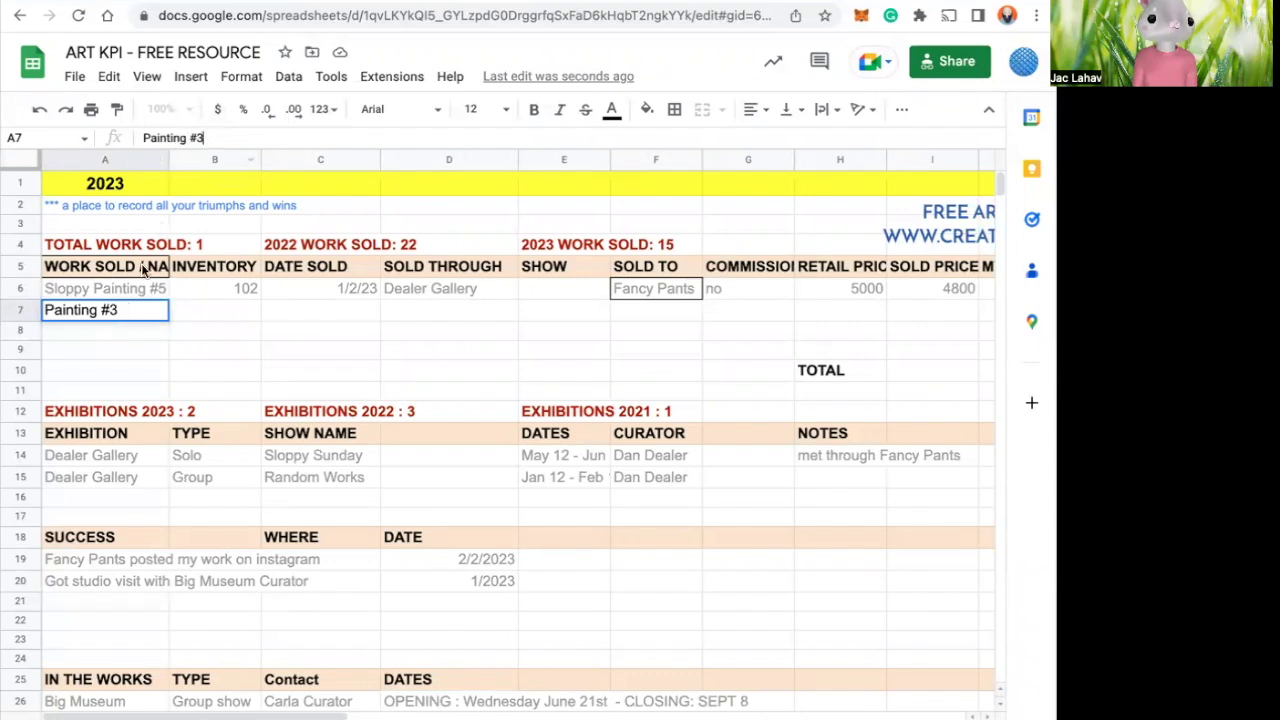
pyautogui.click(189, 309)
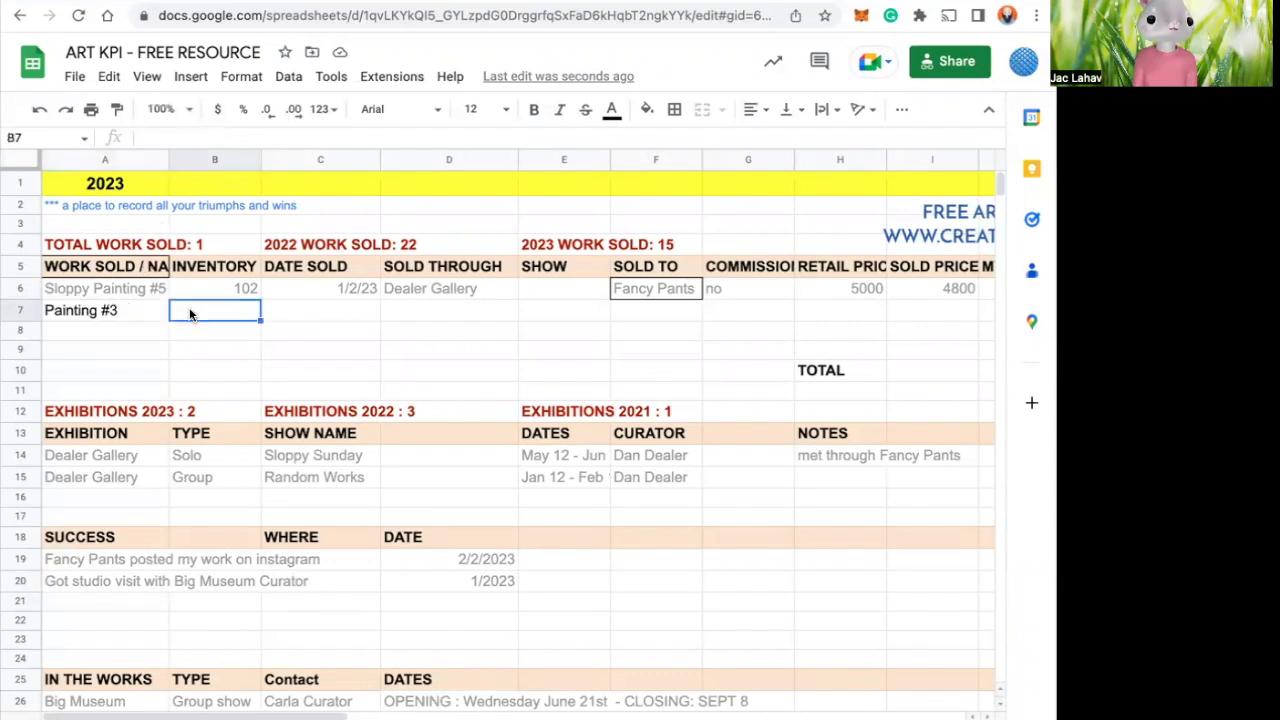
pyautogui.click(176, 131)
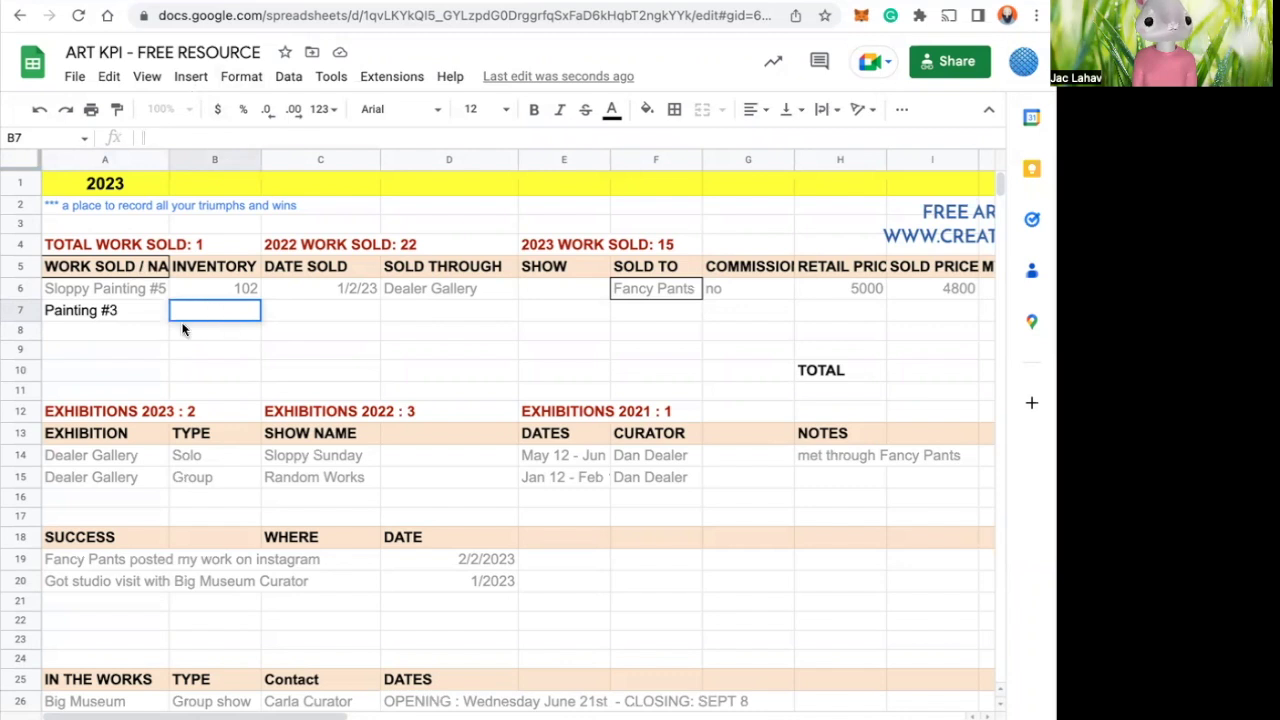
# - Insert one blank row, then four more, above the Painting #3 row
pyautogui.click(98, 313)
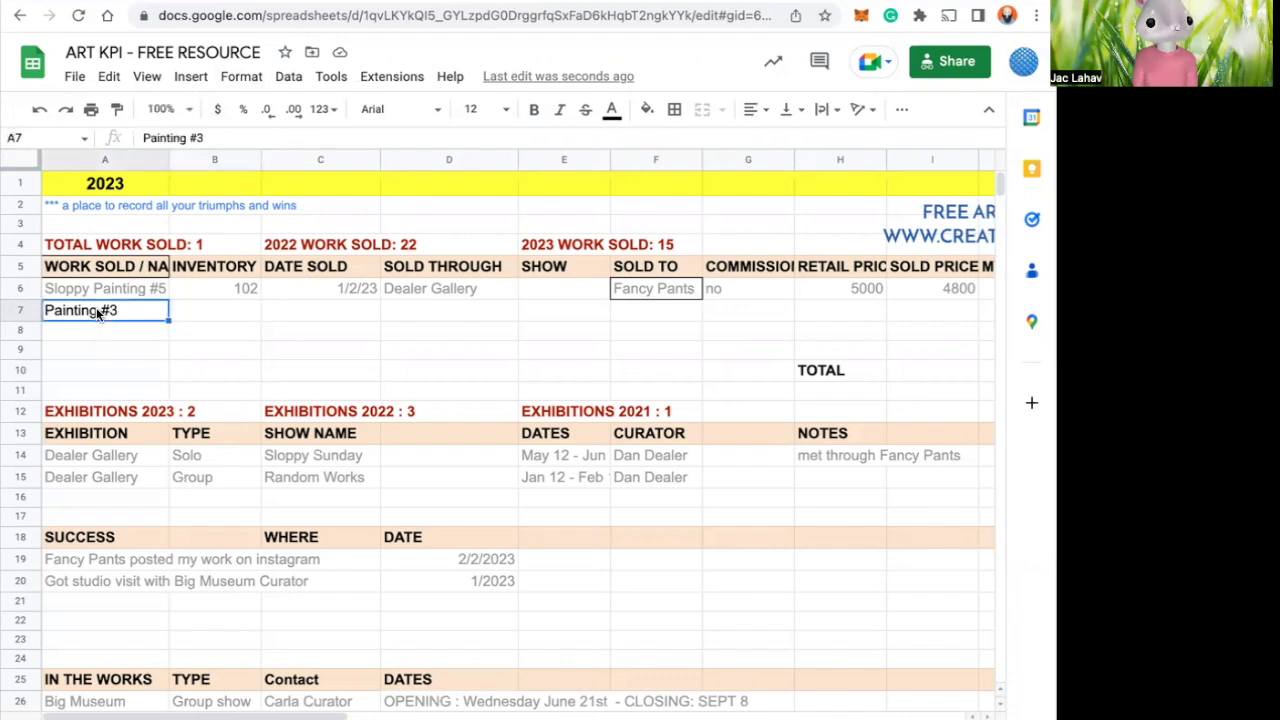
pyautogui.rightClick(18, 312)
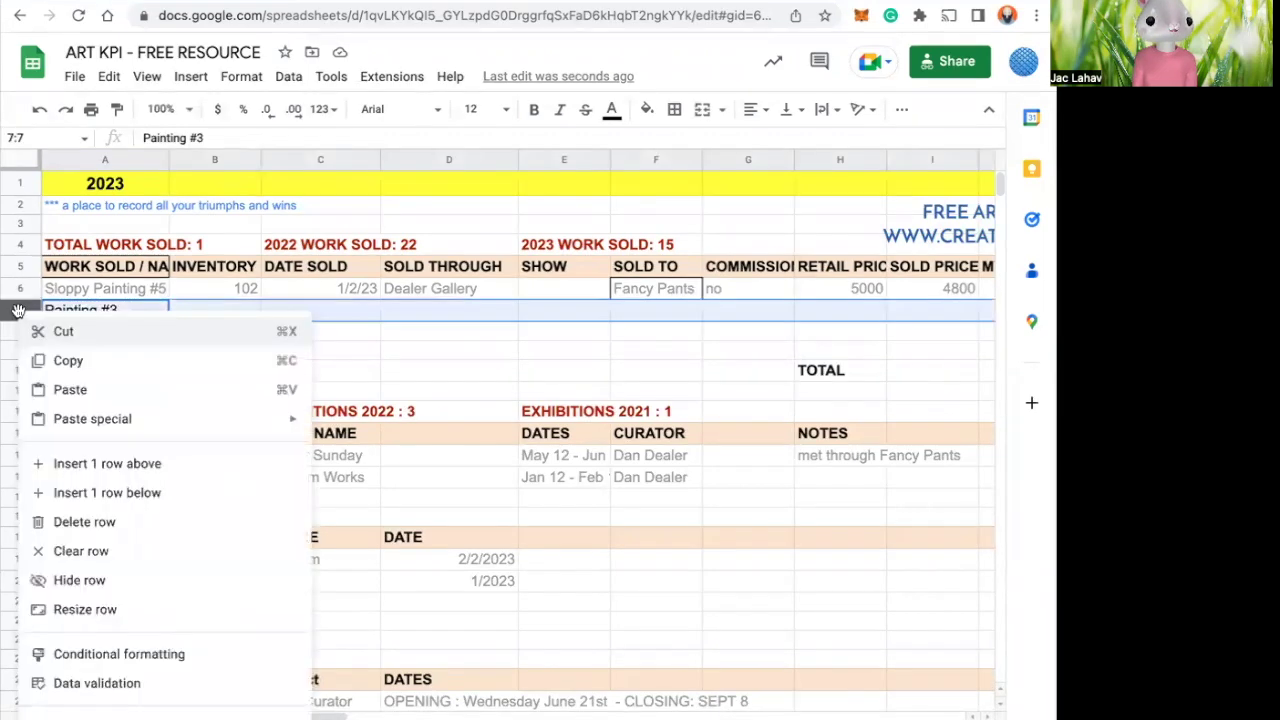
pyautogui.click(80, 466)
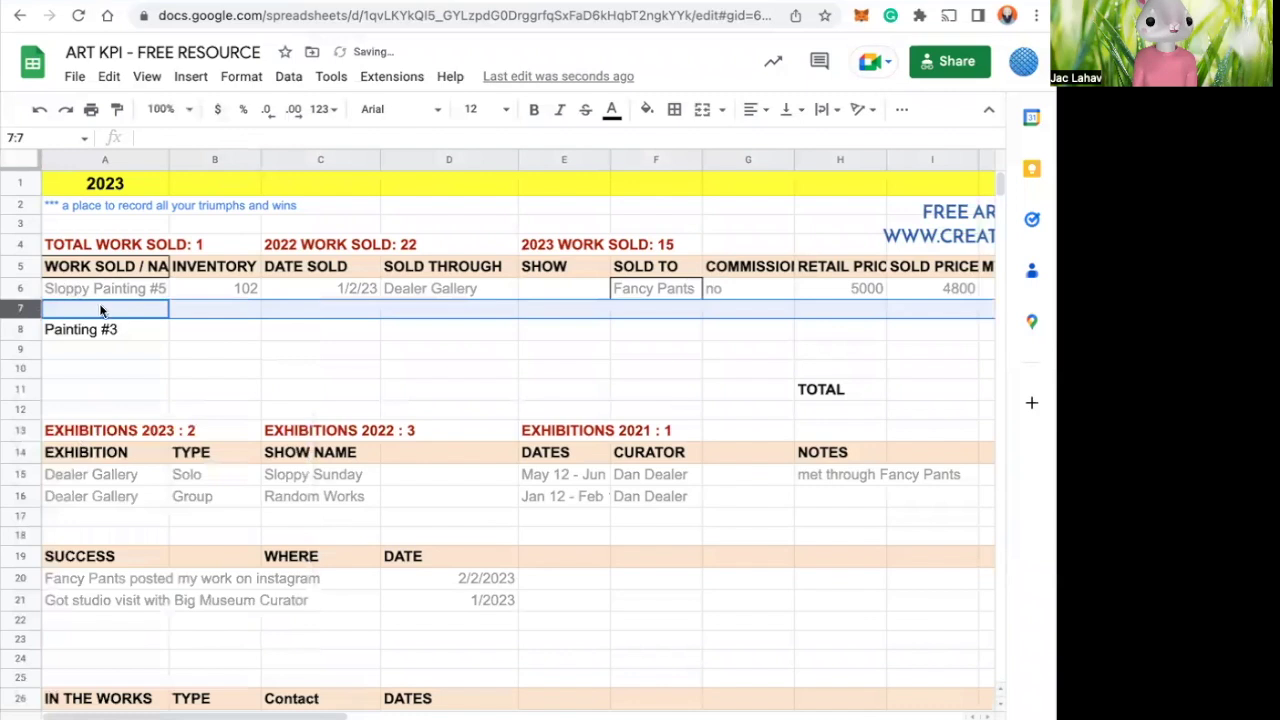
pyautogui.click(22, 332)
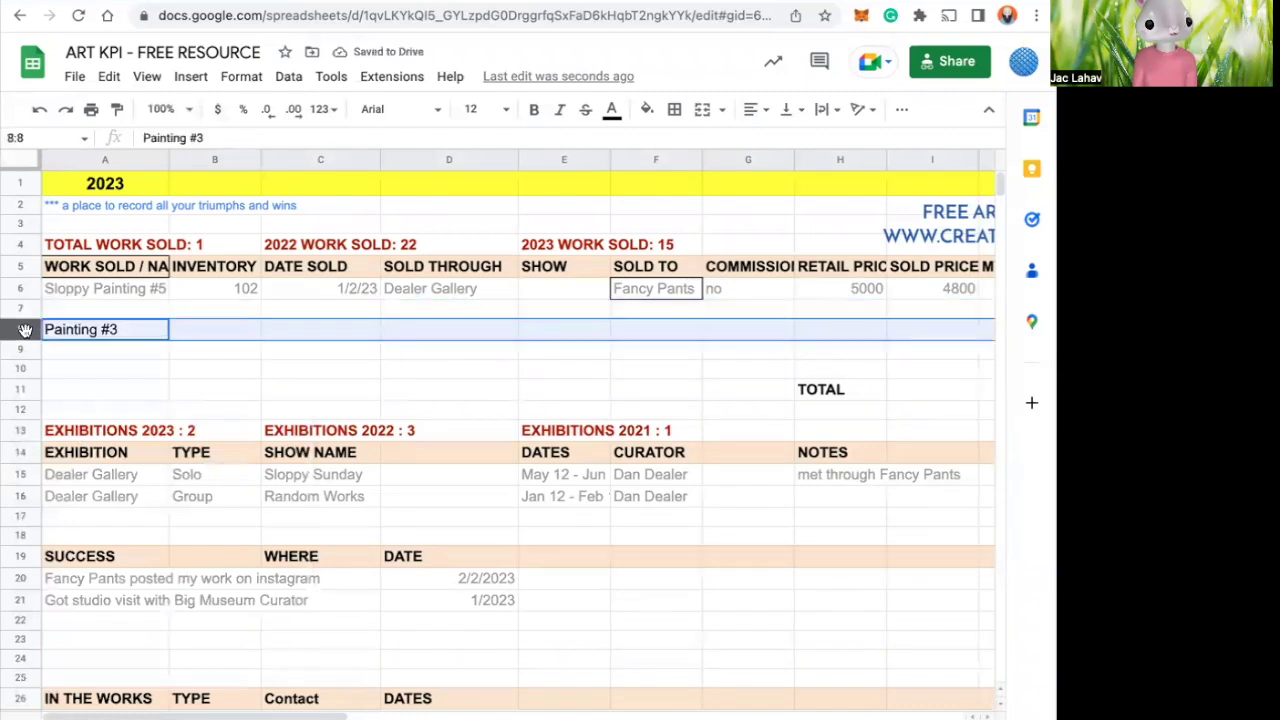
pyautogui.keyDown('shift'); pyautogui.click(22, 389); pyautogui.keyUp('shift')
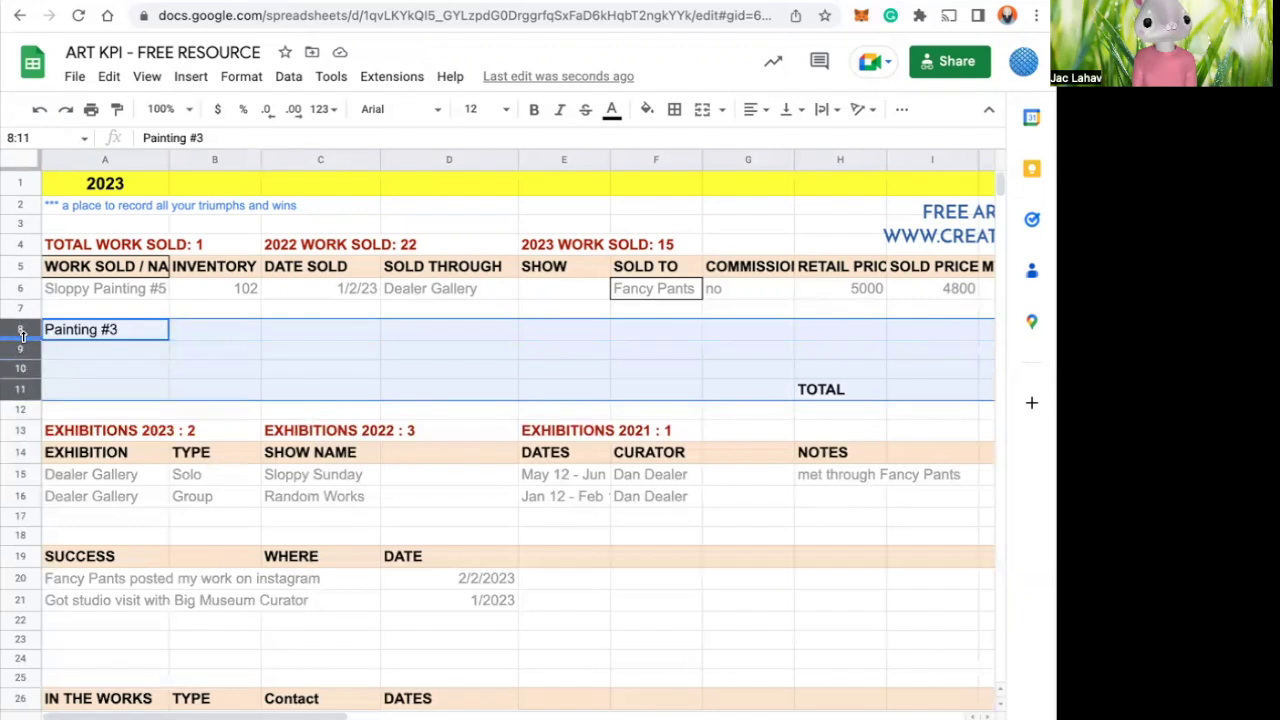
pyautogui.rightClick(26, 331)
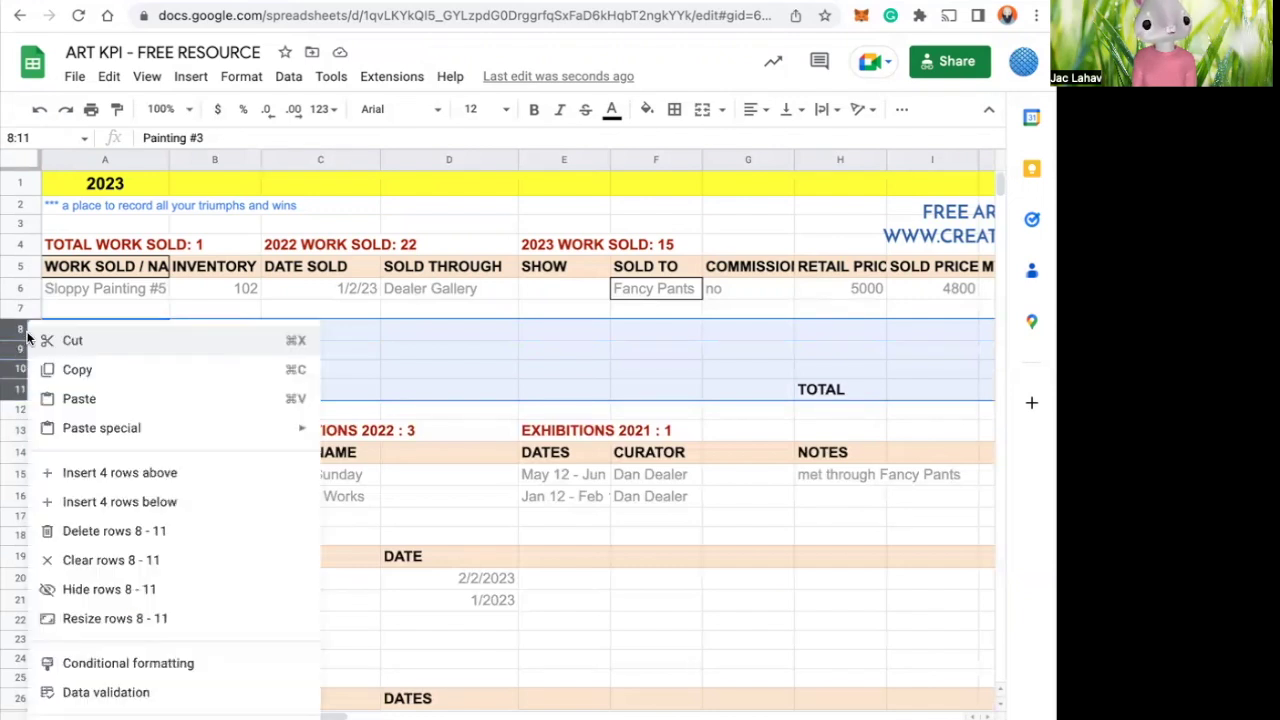
pyautogui.click(98, 474)
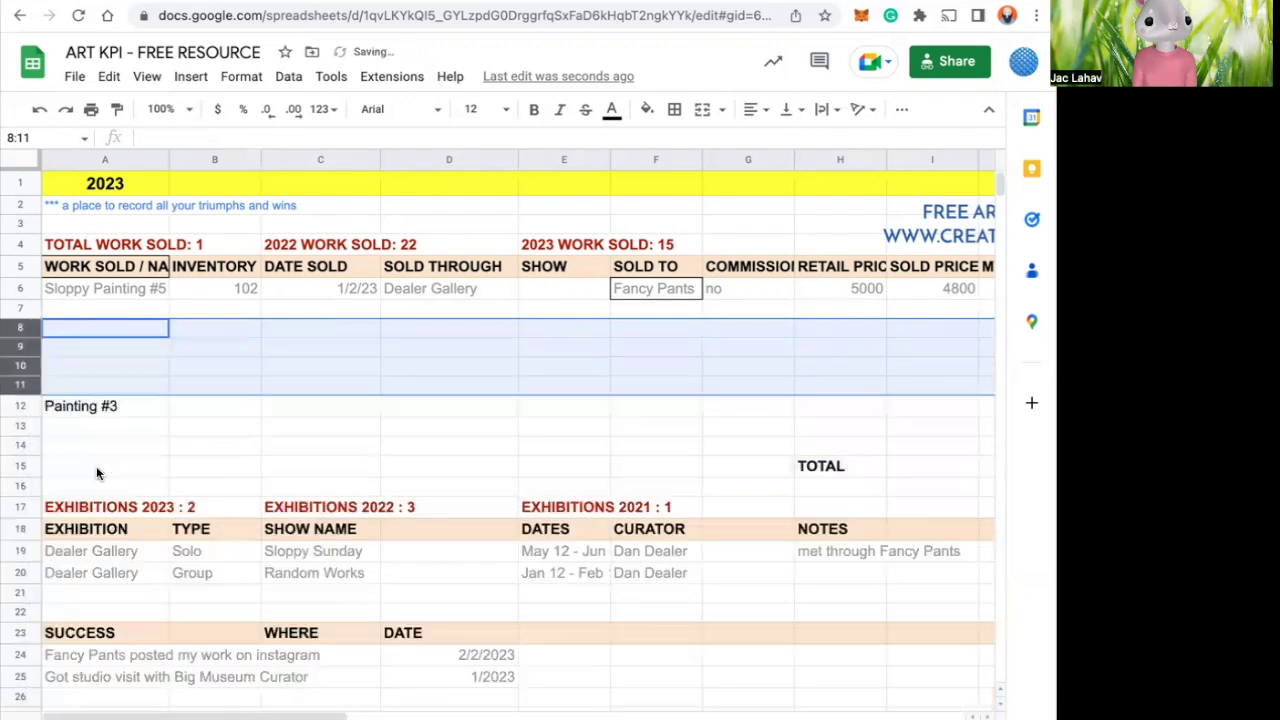
# - Clear the Painting #3 entry, now in row 12
pyautogui.click(30, 405)
pyautogui.press('BackSpace')
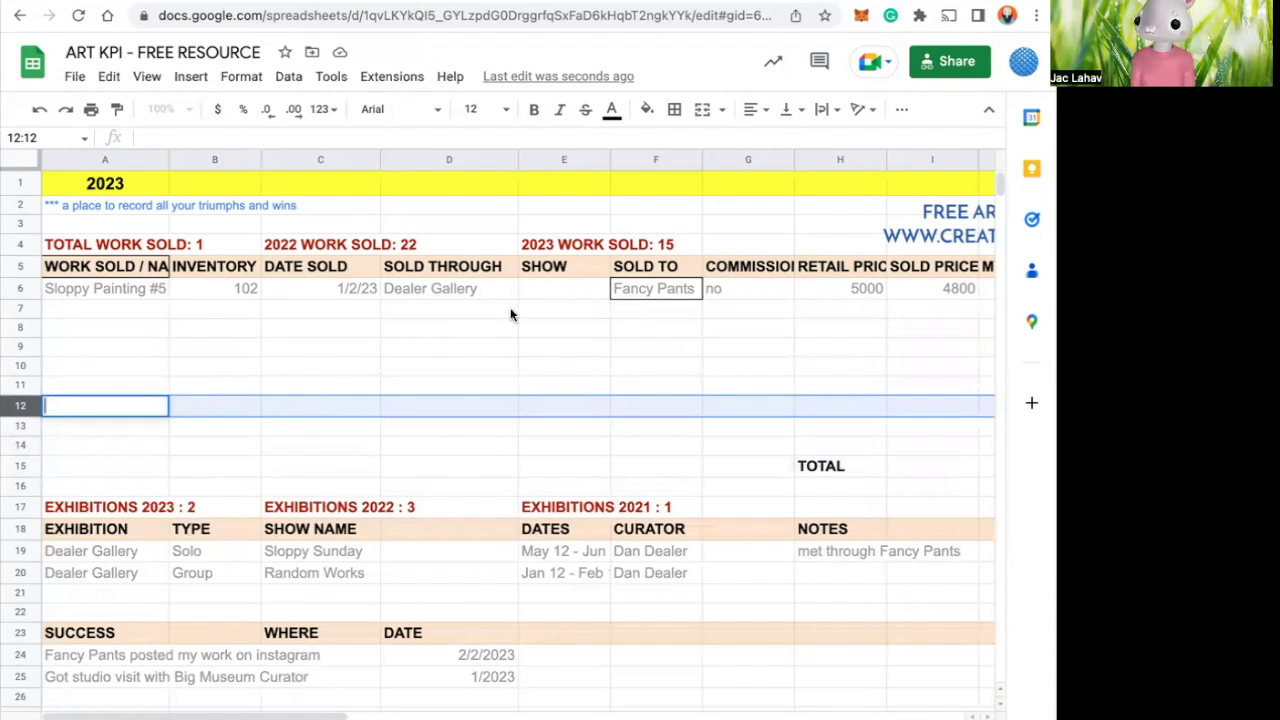
pyautogui.scroll(-2, 668, 490)
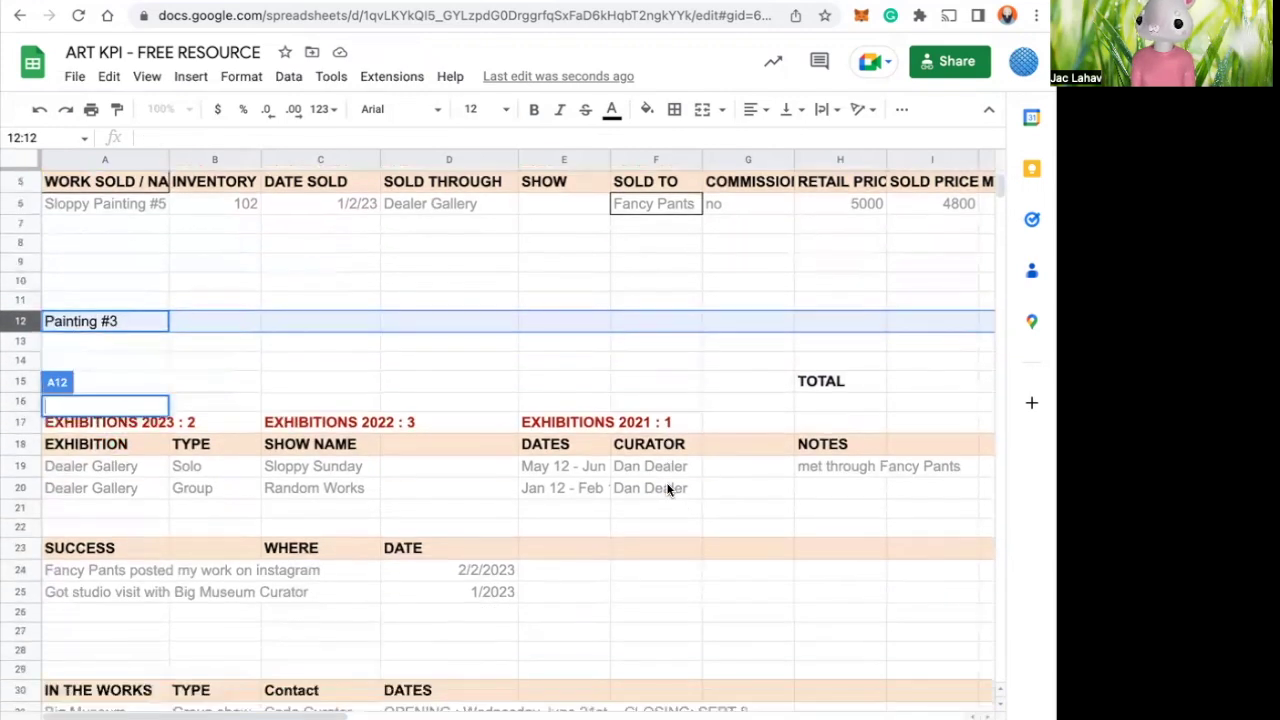
pyautogui.scroll(2, 668, 490)
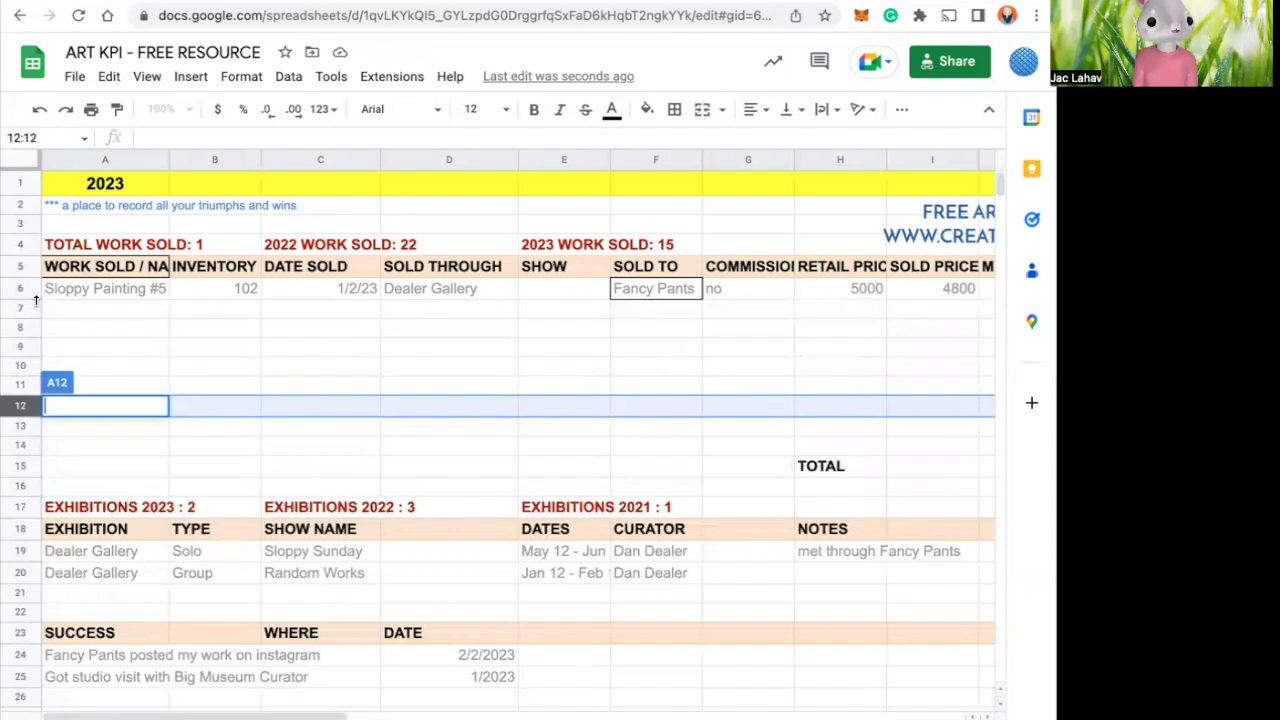
pyautogui.click(30, 184)
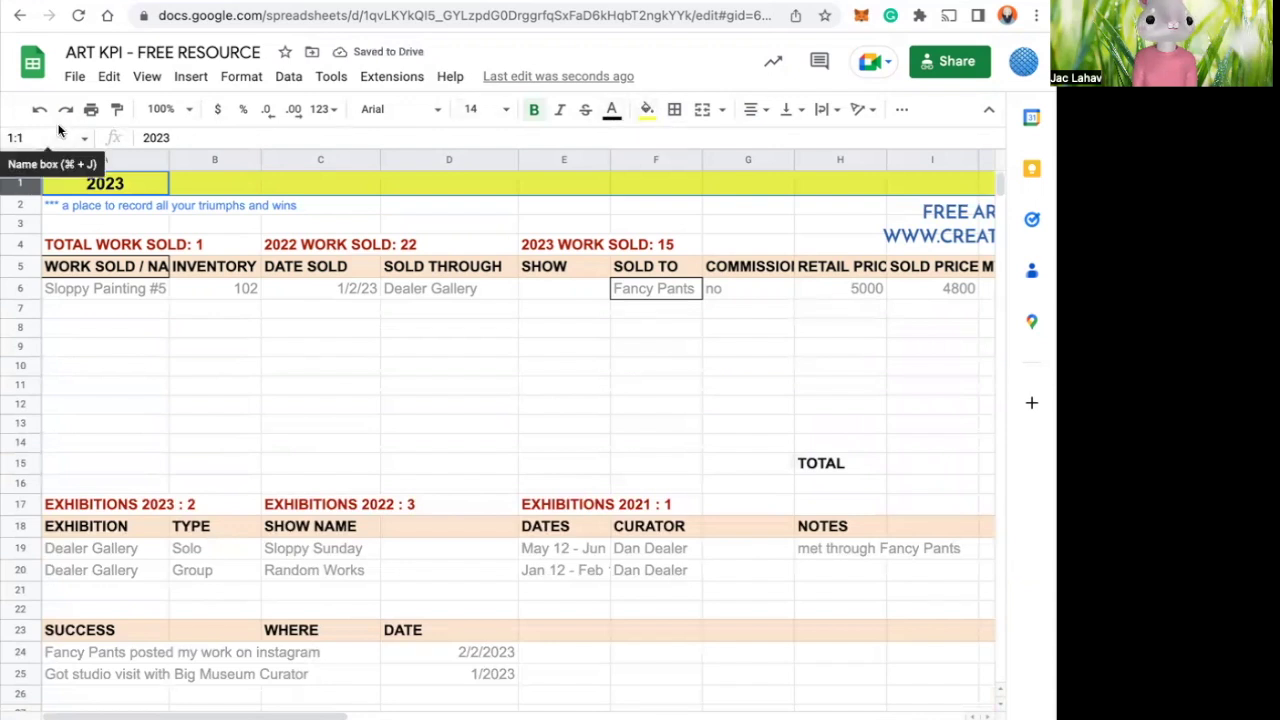
pyautogui.click(28, 186)
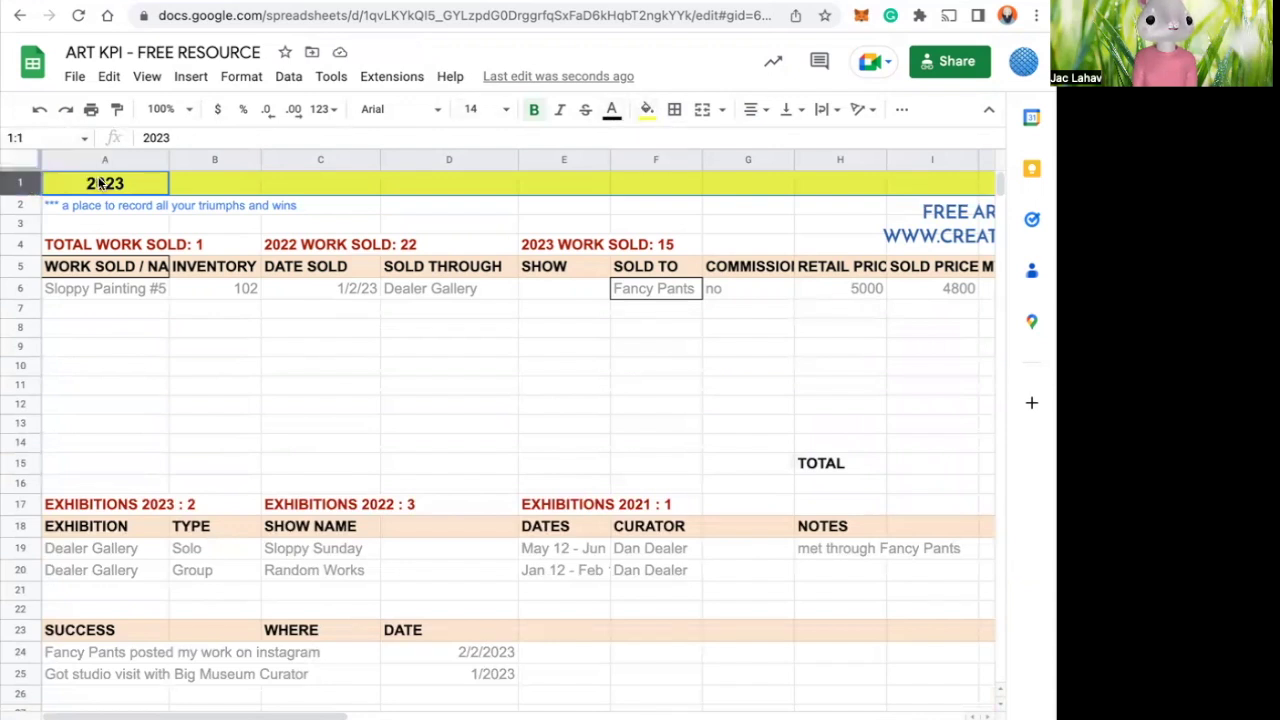
pyautogui.click(358, 211)
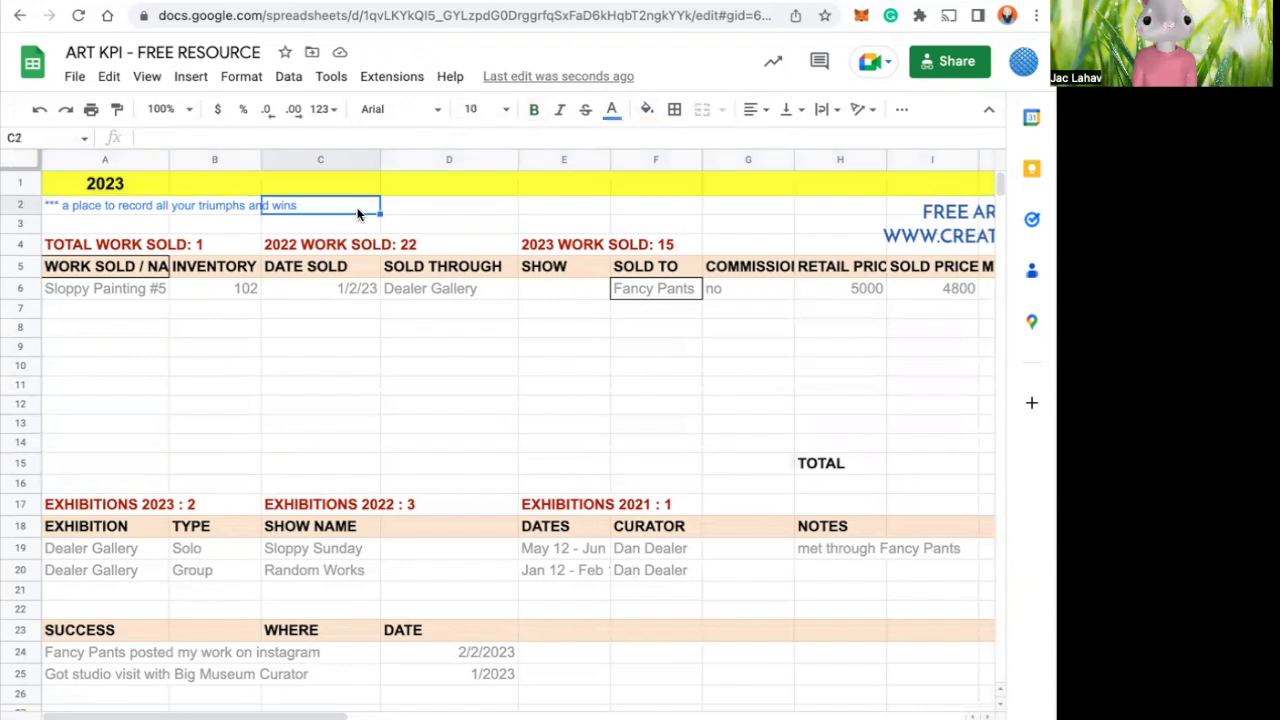
pyautogui.click(130, 183)
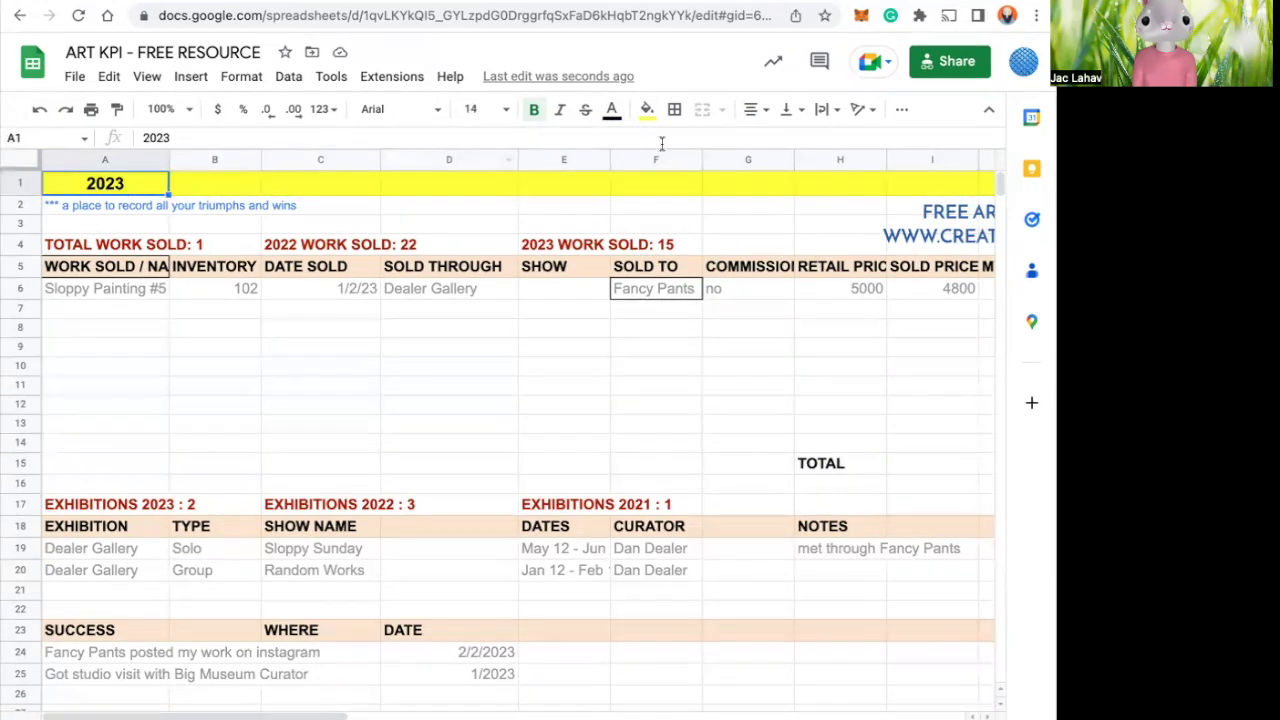
pyautogui.click(645, 113)
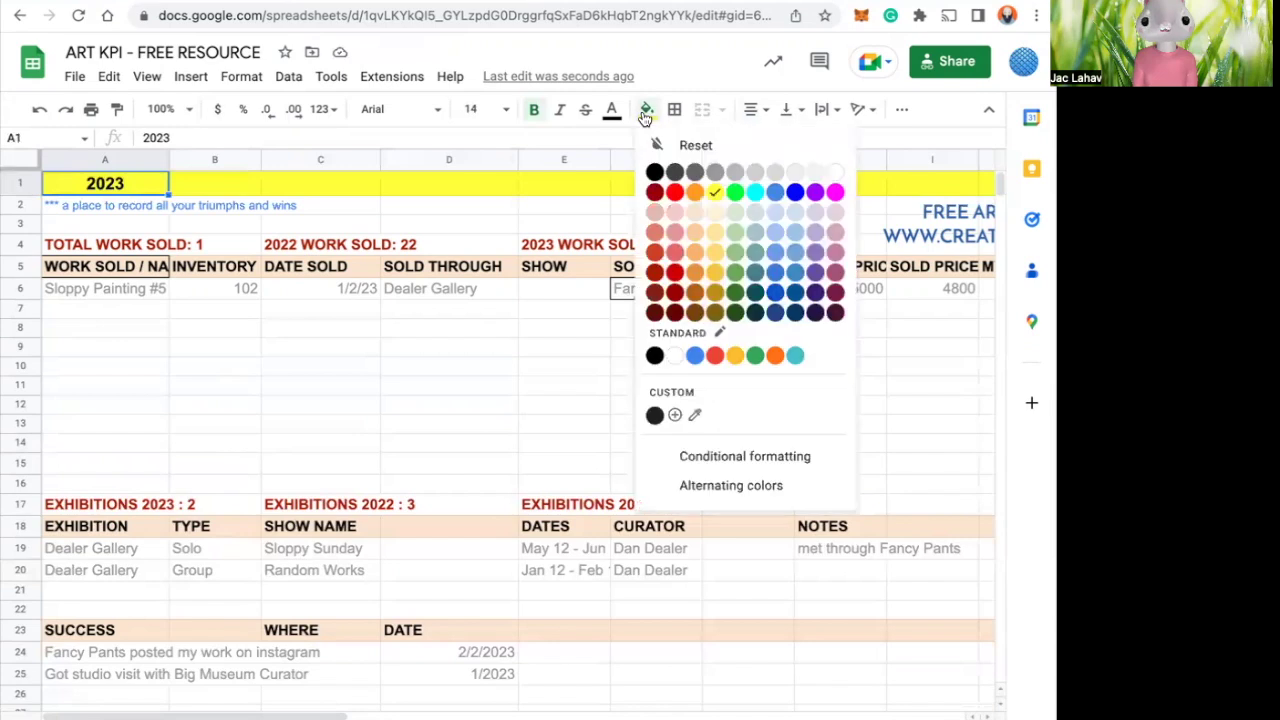
pyautogui.click(835, 172)
pyautogui.click(306, 352)
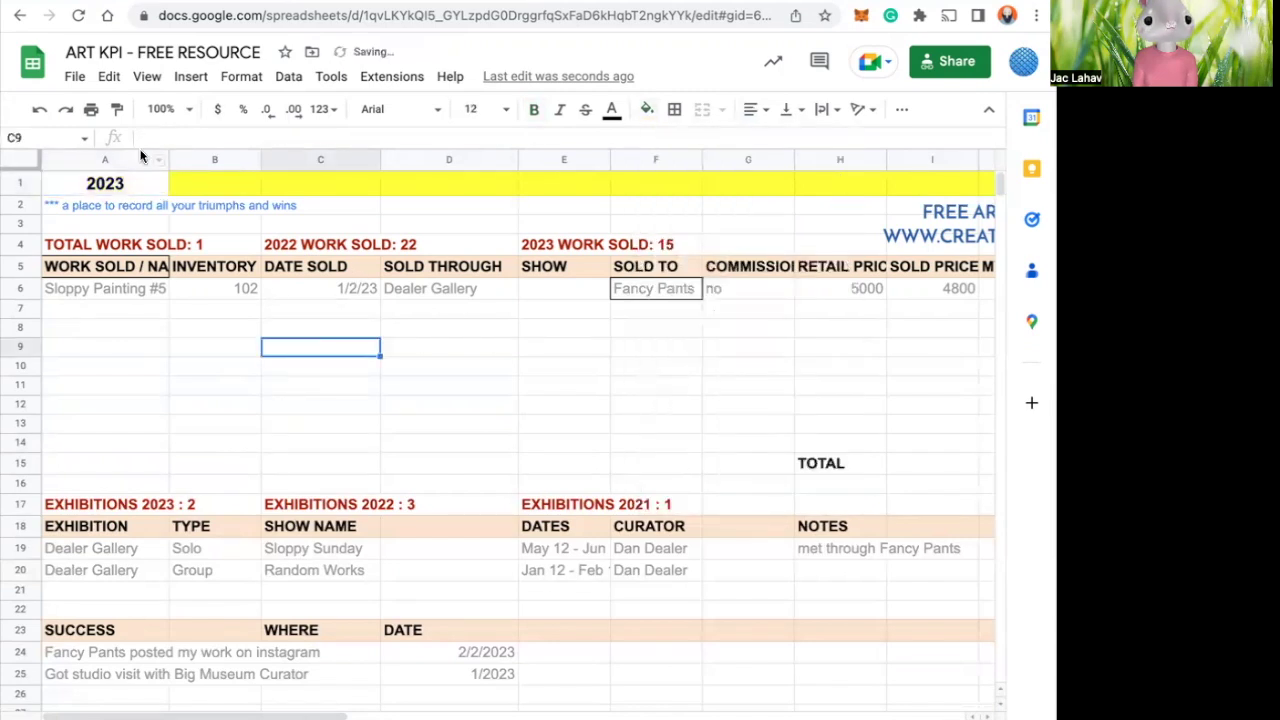
pyautogui.click(125, 183)
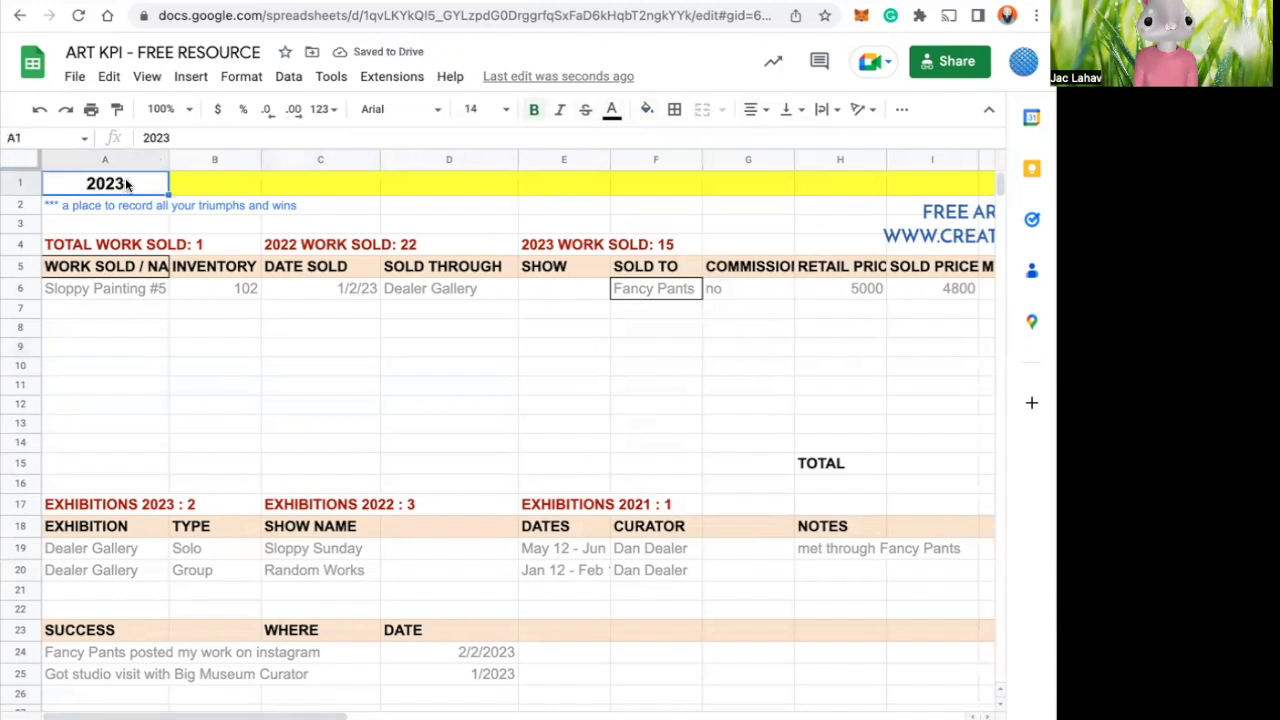
pyautogui.click(648, 110)
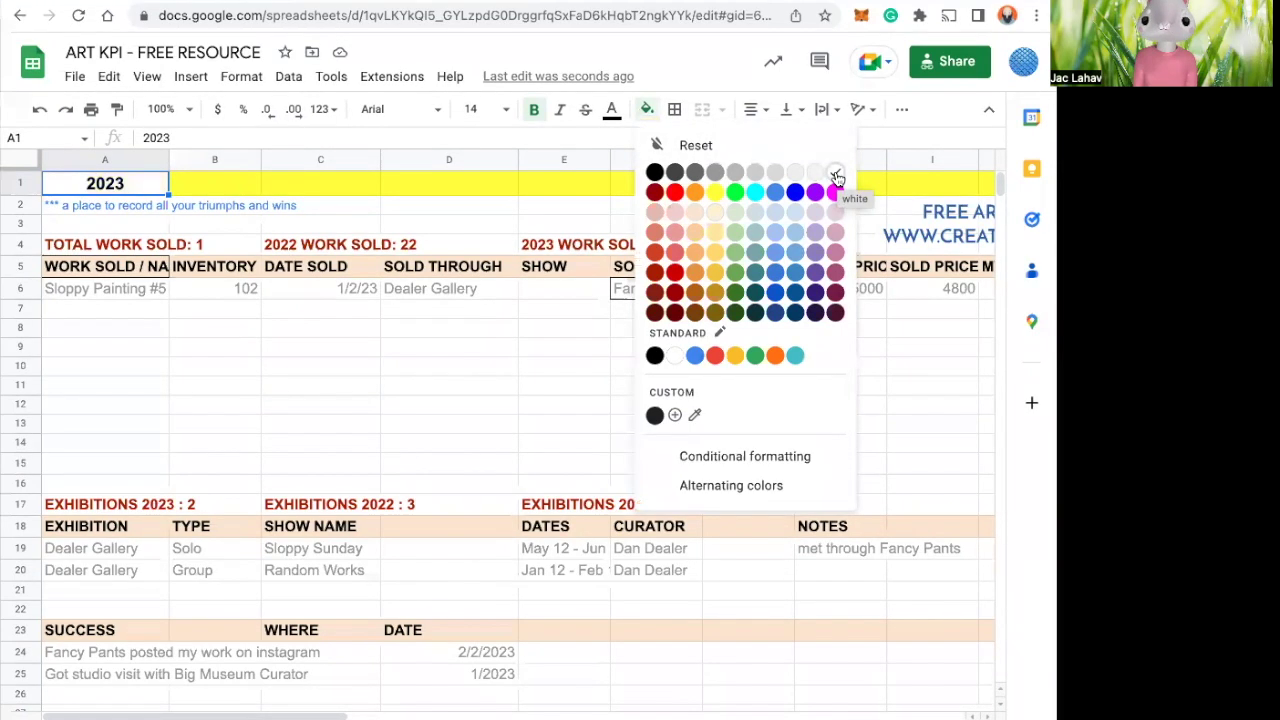
pyautogui.click(19, 186)
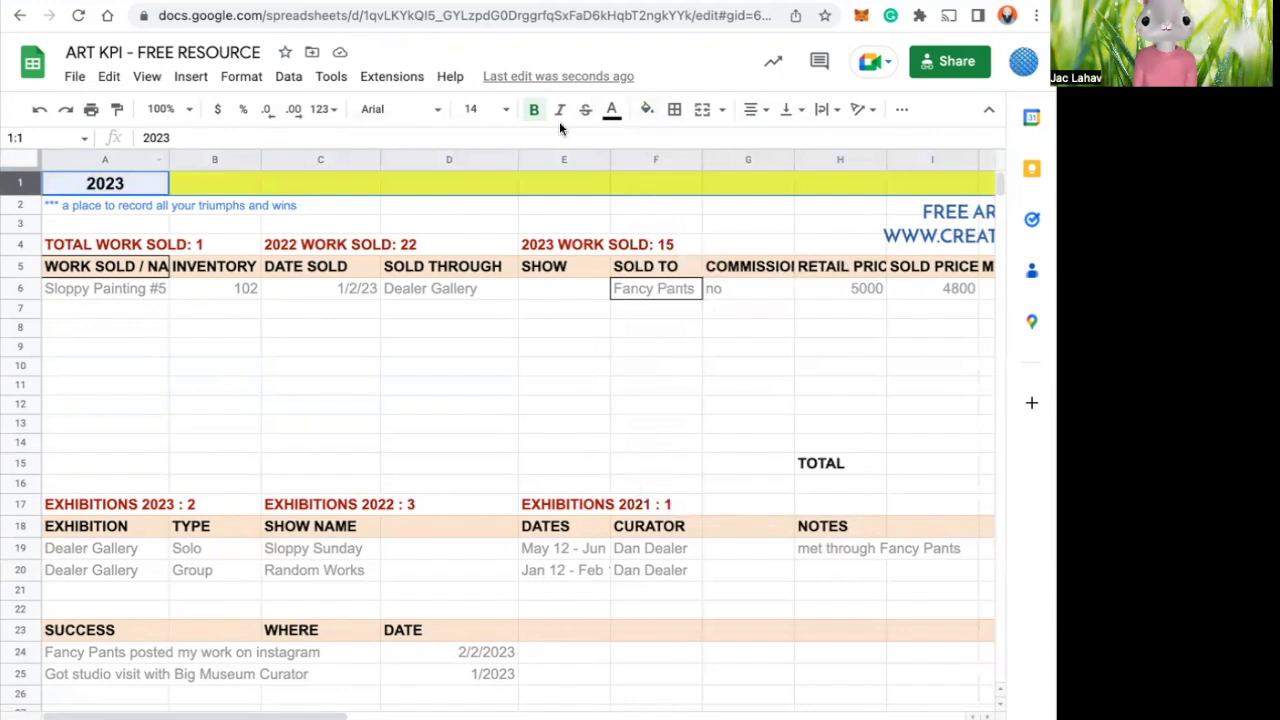
pyautogui.click(645, 110)
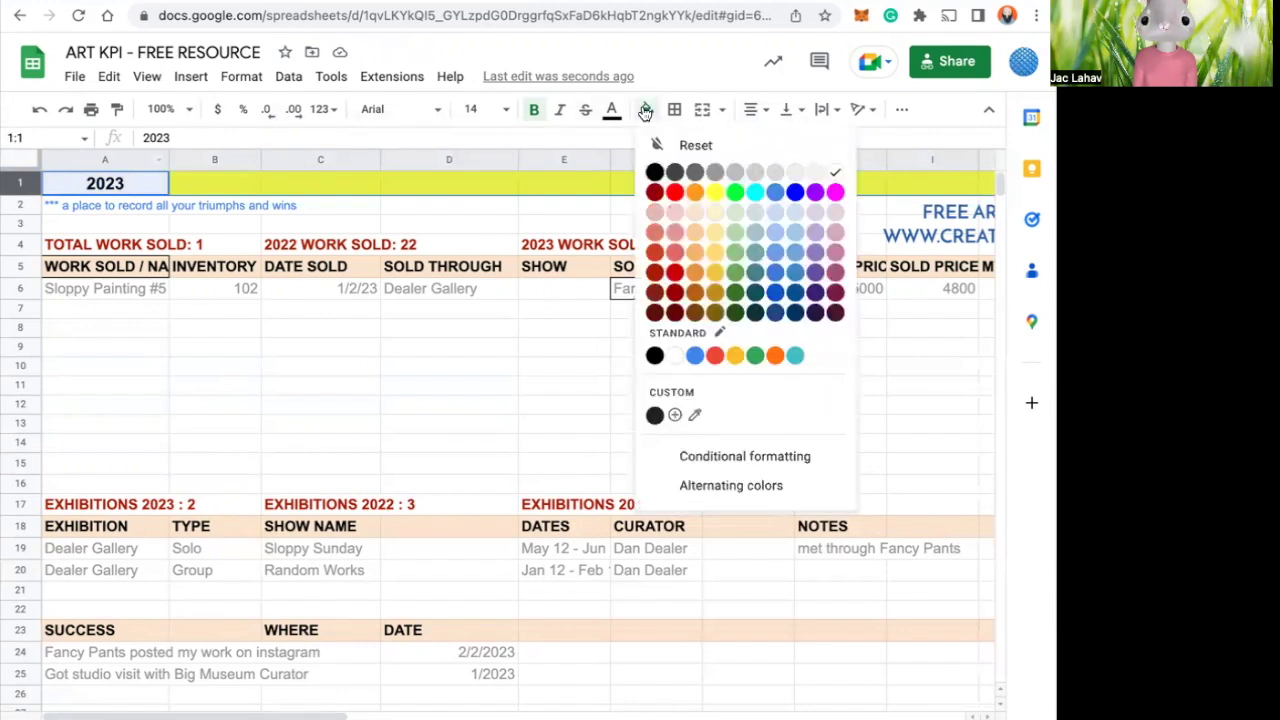
pyautogui.click(714, 194)
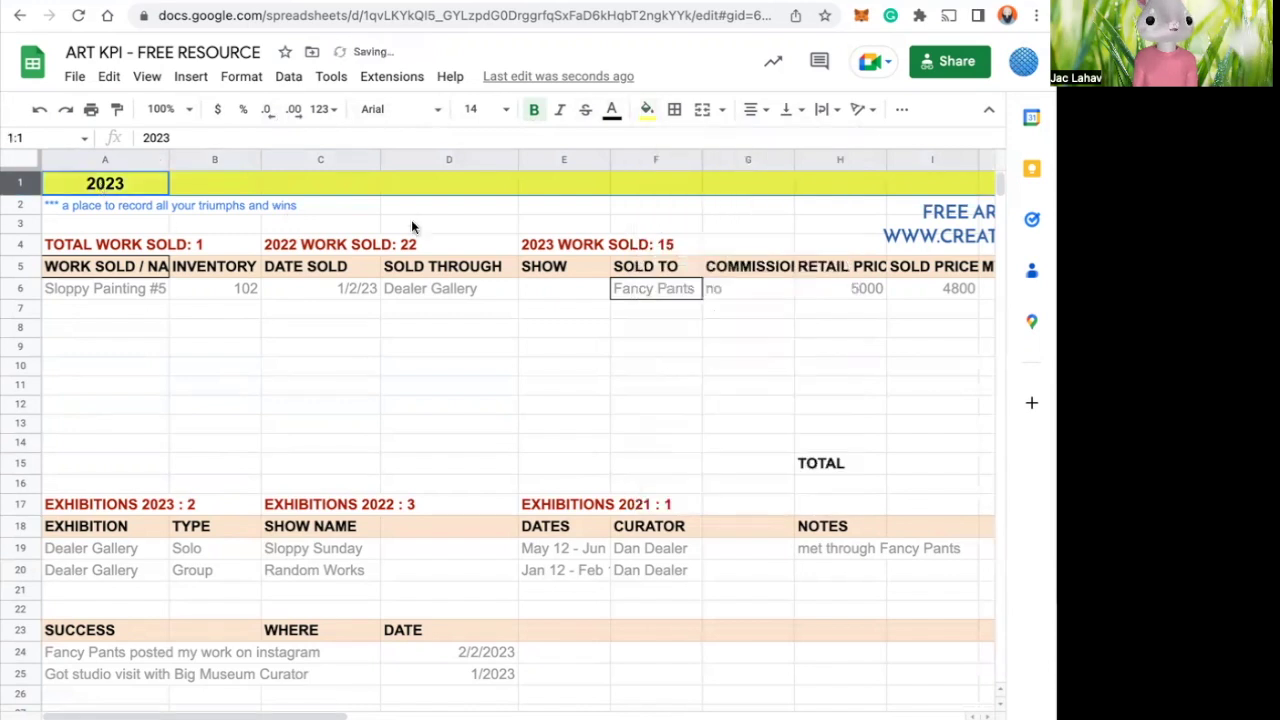
# - Color row 2's '*** a place to record all your triumphs and wins' note blue
pyautogui.click(18, 207)
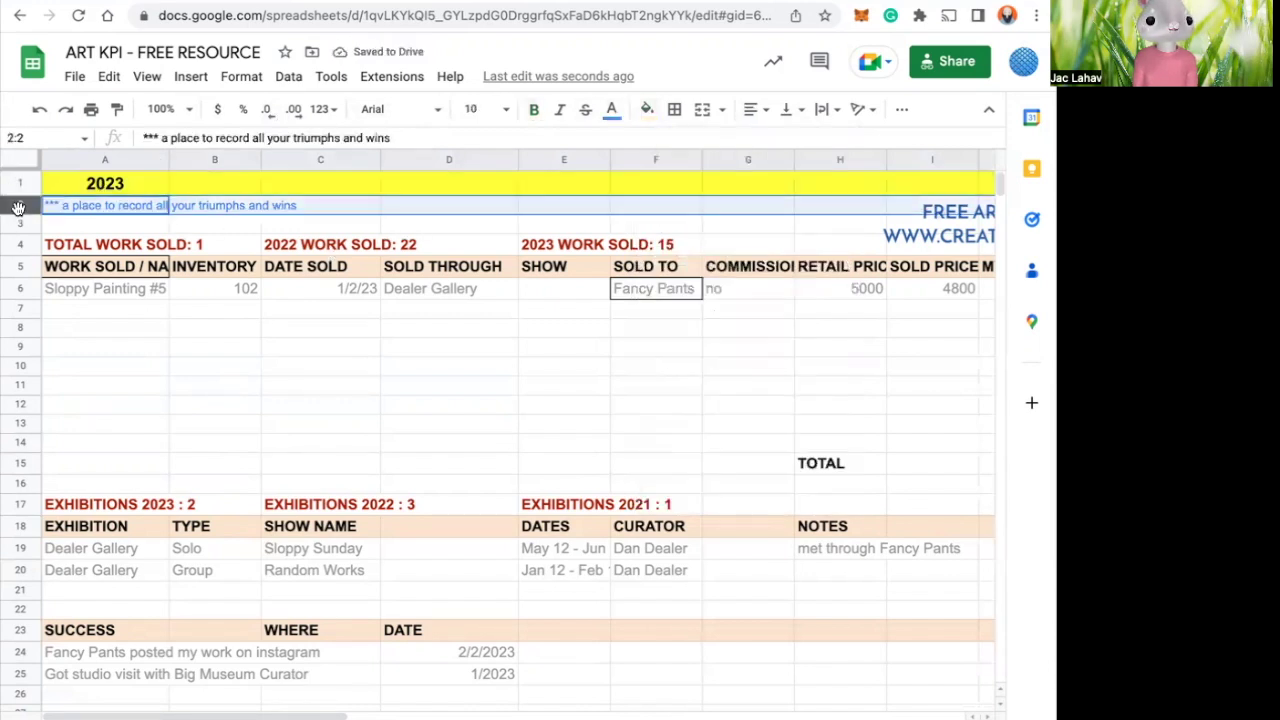
pyautogui.click(612, 110)
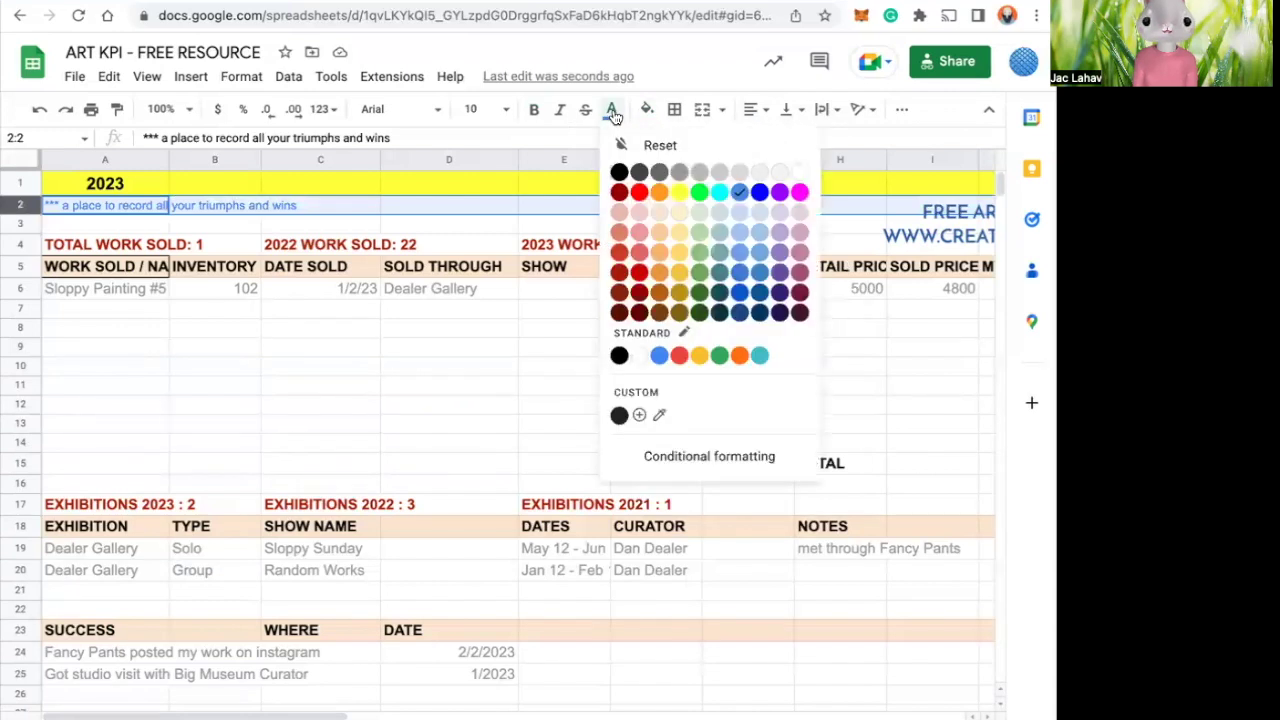
pyautogui.click(619, 176)
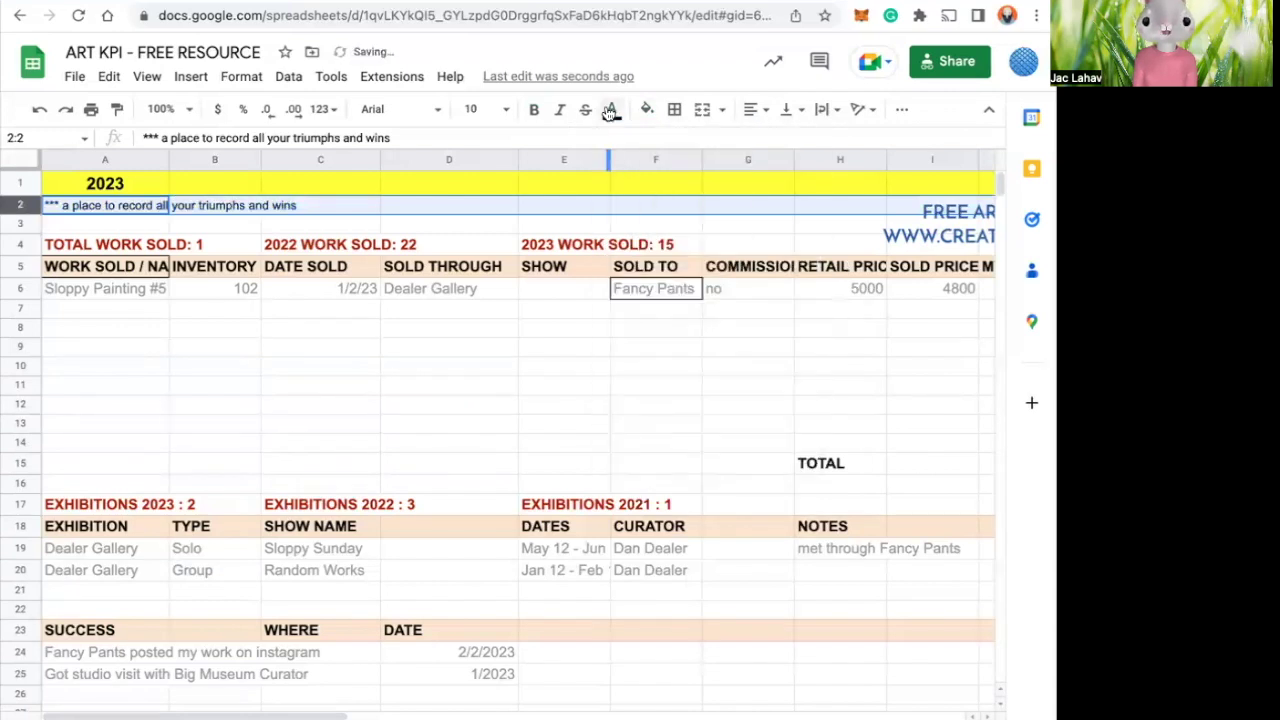
pyautogui.click(612, 110)
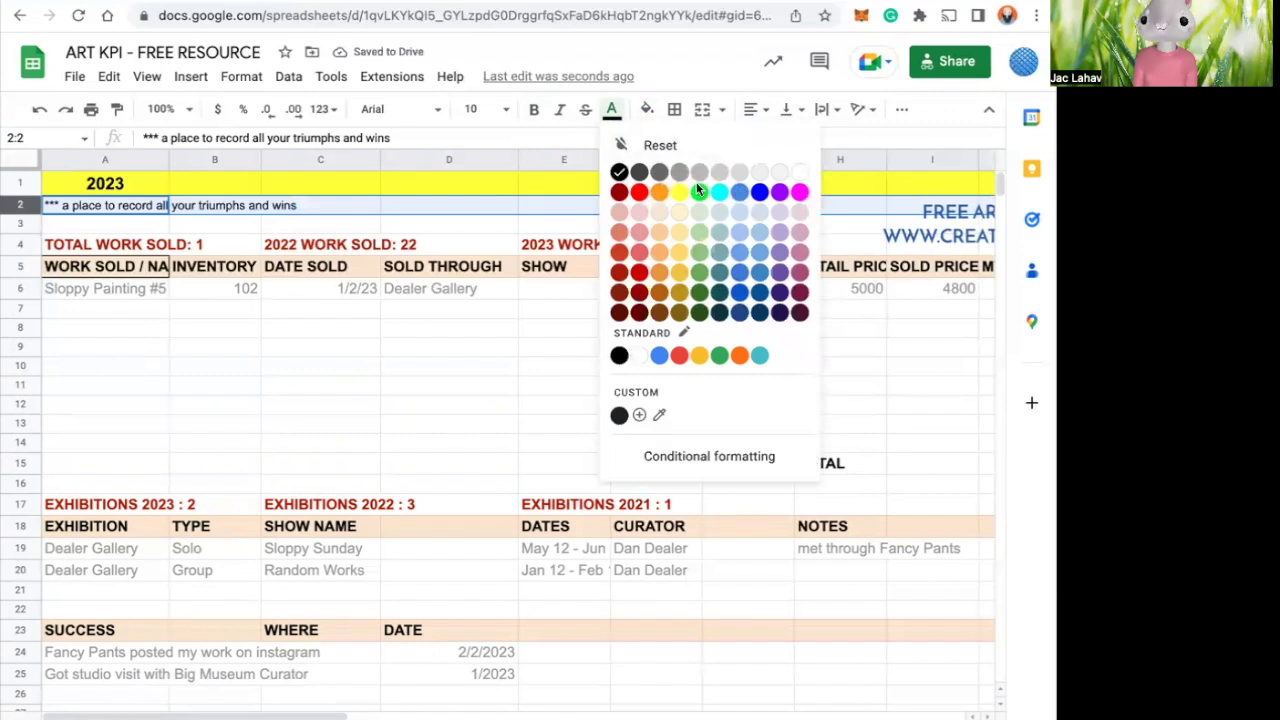
pyautogui.click(758, 193)
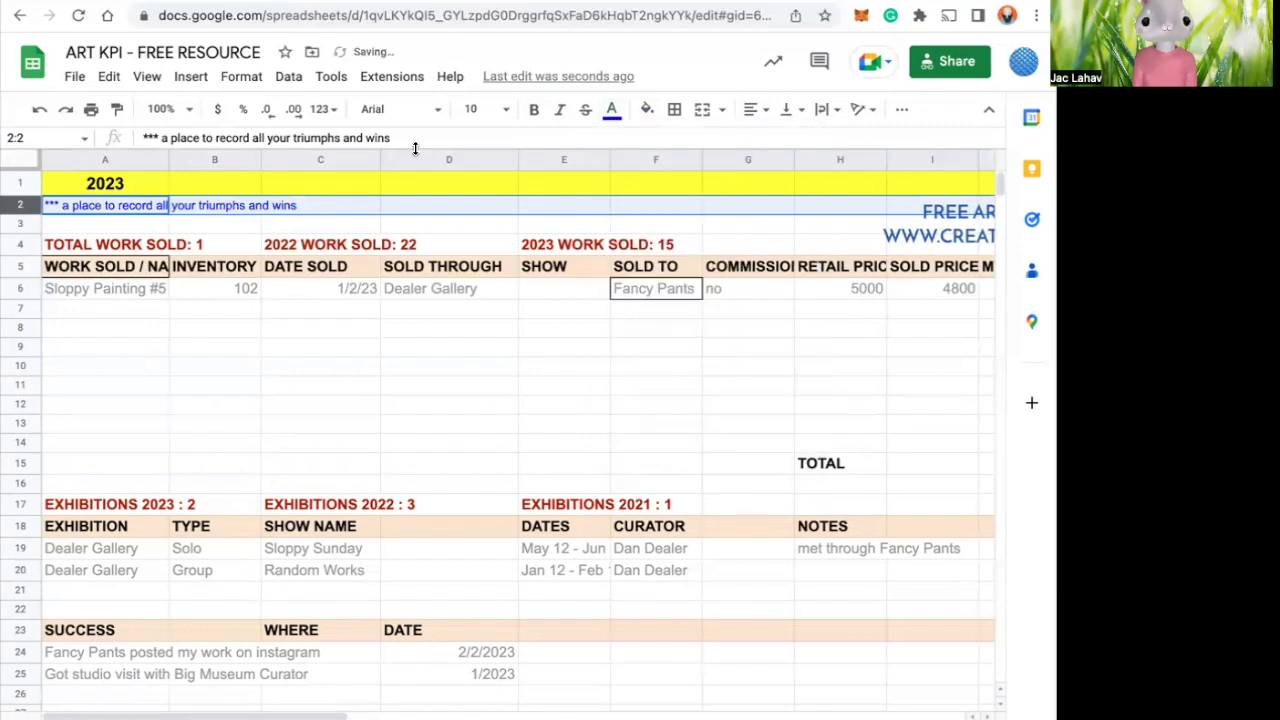
pyautogui.click(612, 112)
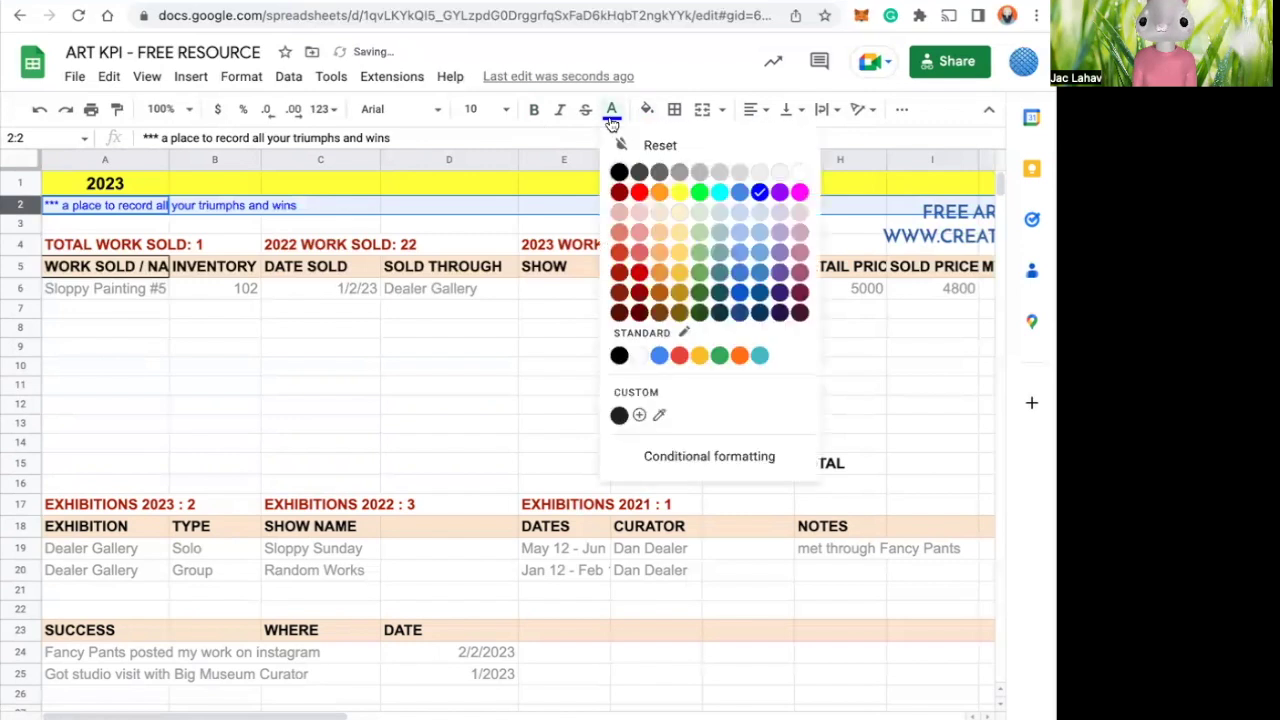
pyautogui.click(745, 195)
pyautogui.click(245, 392)
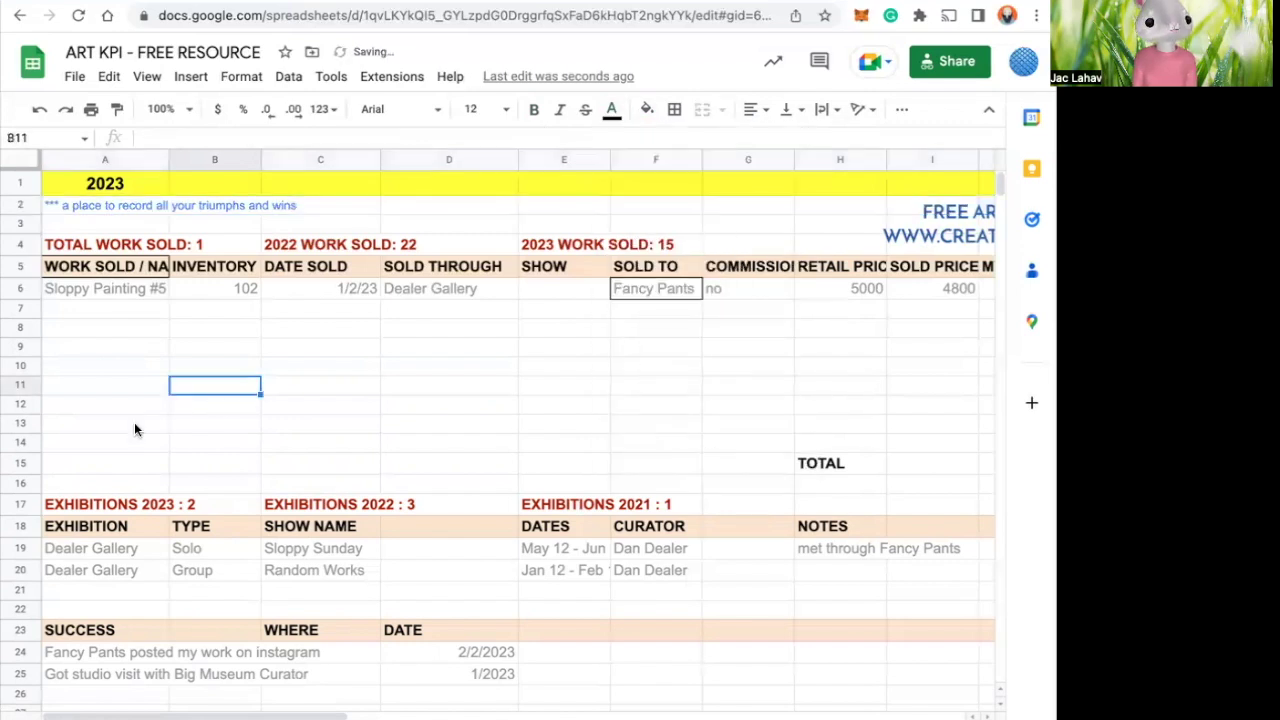
pyautogui.click(22, 548)
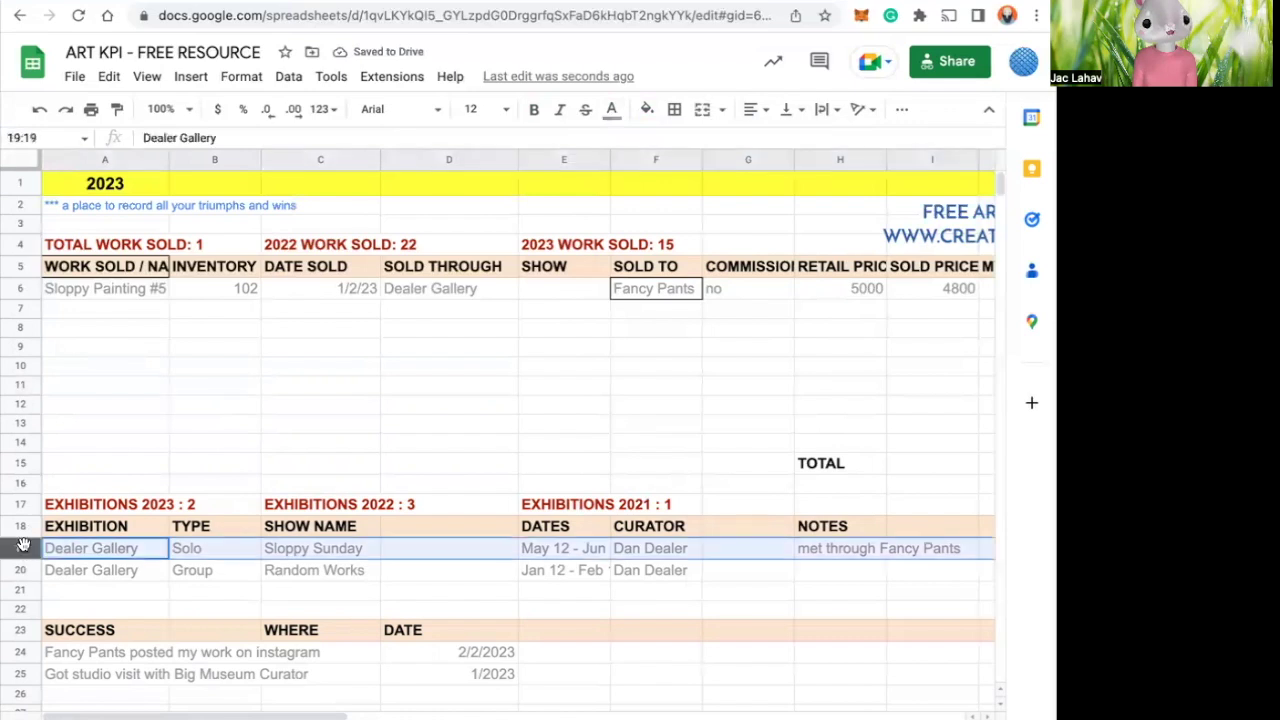
pyautogui.scroll(-1, 24, 549)
pyautogui.scroll(-1, 24, 549)
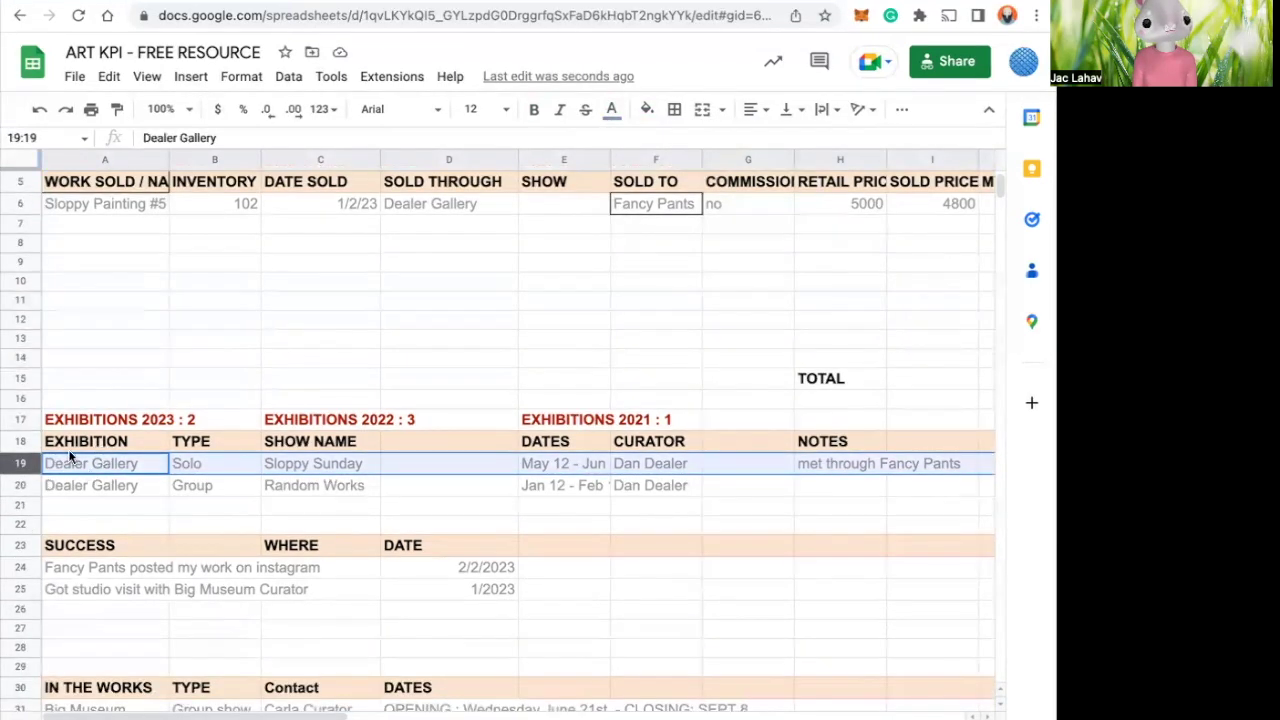
pyautogui.keyDown('shift'); pyautogui.click(24, 488); pyautogui.keyUp('shift')
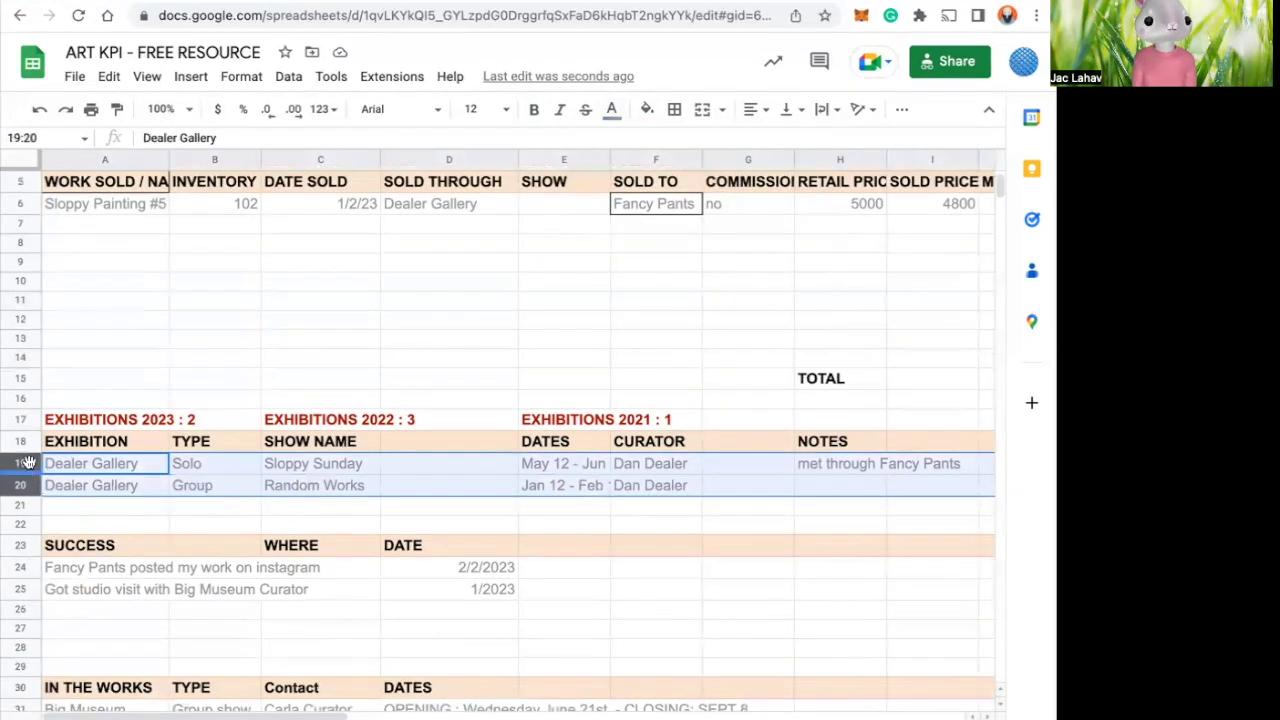
pyautogui.rightClick(25, 468)
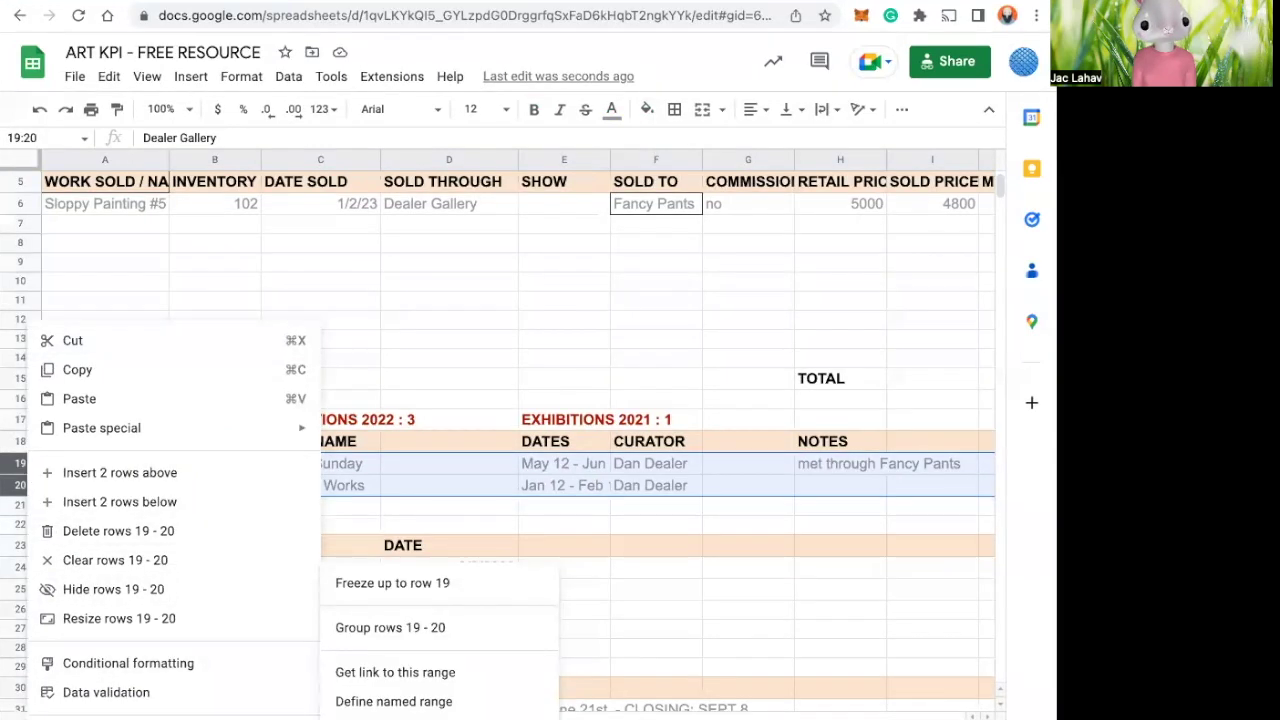
pyautogui.click(425, 628)
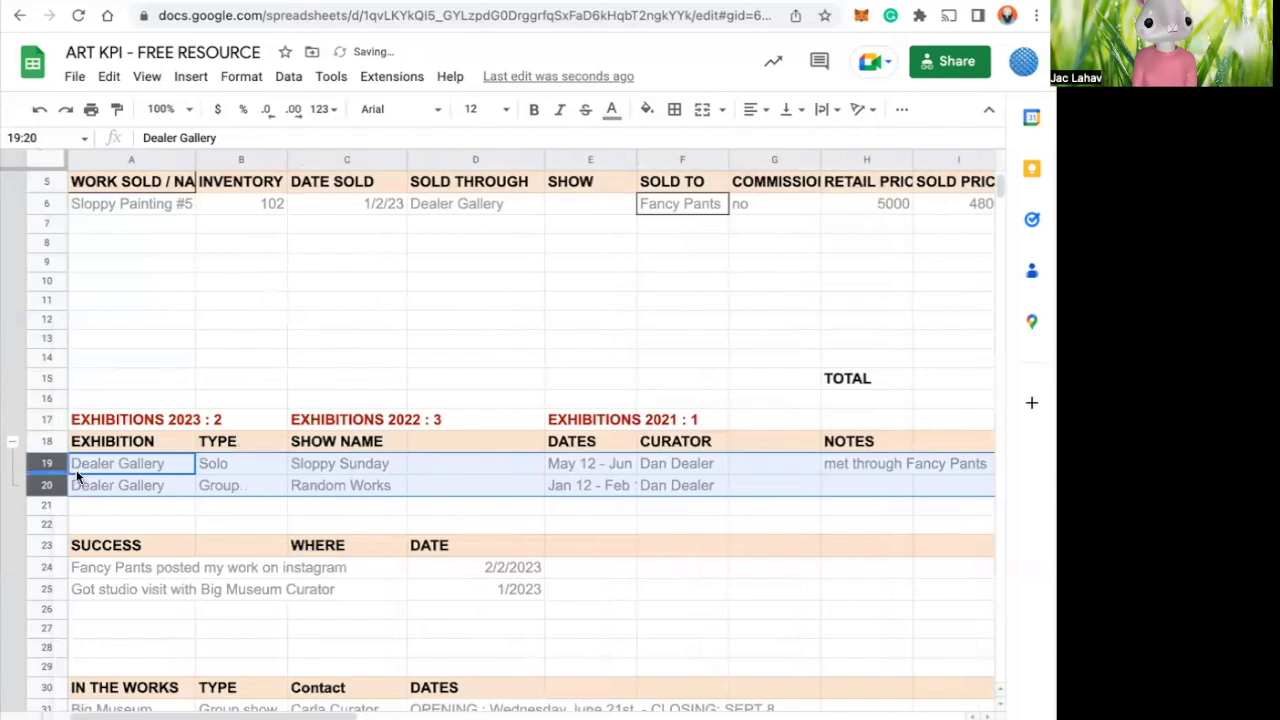
pyautogui.click(12, 441)
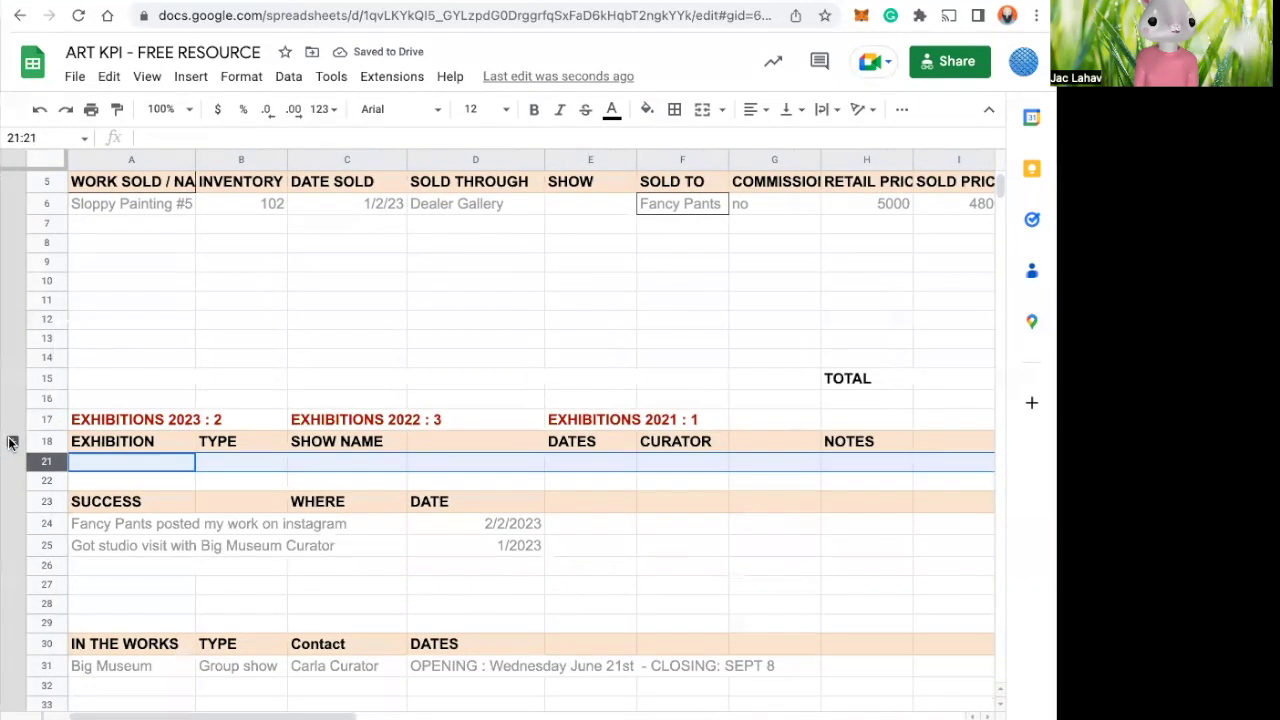
pyautogui.click(12, 441)
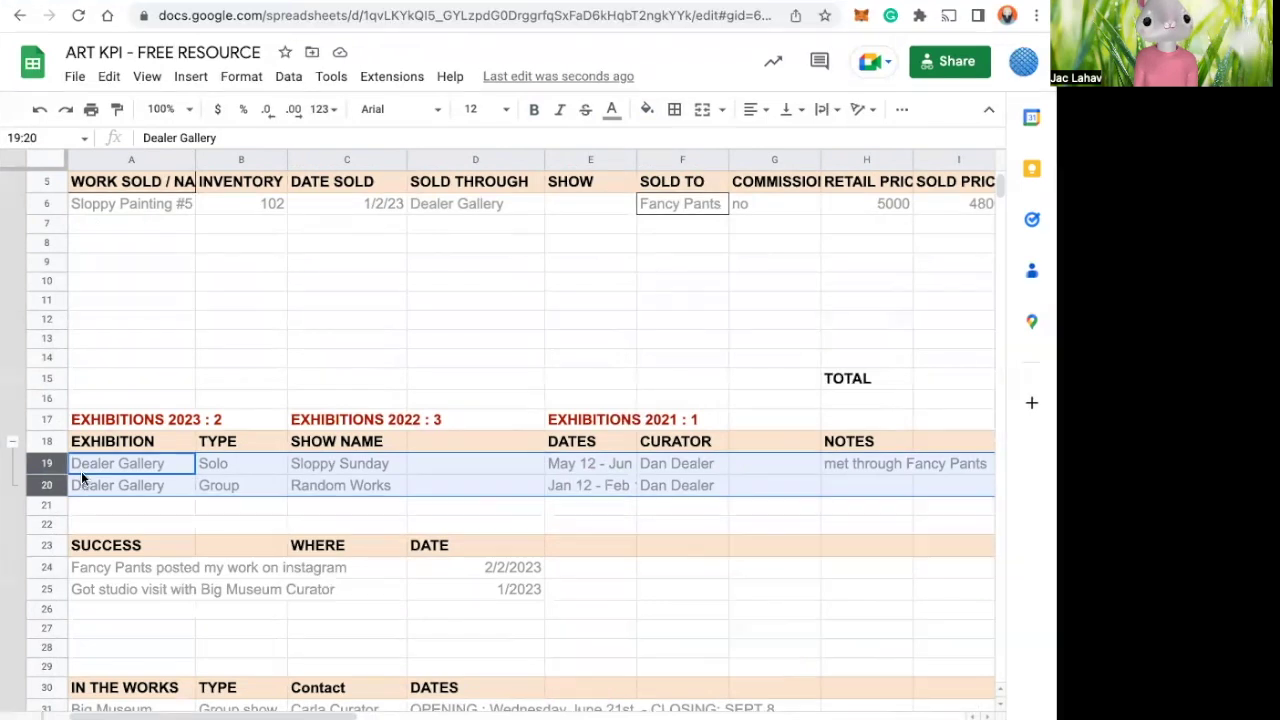
pyautogui.rightClick(13, 441)
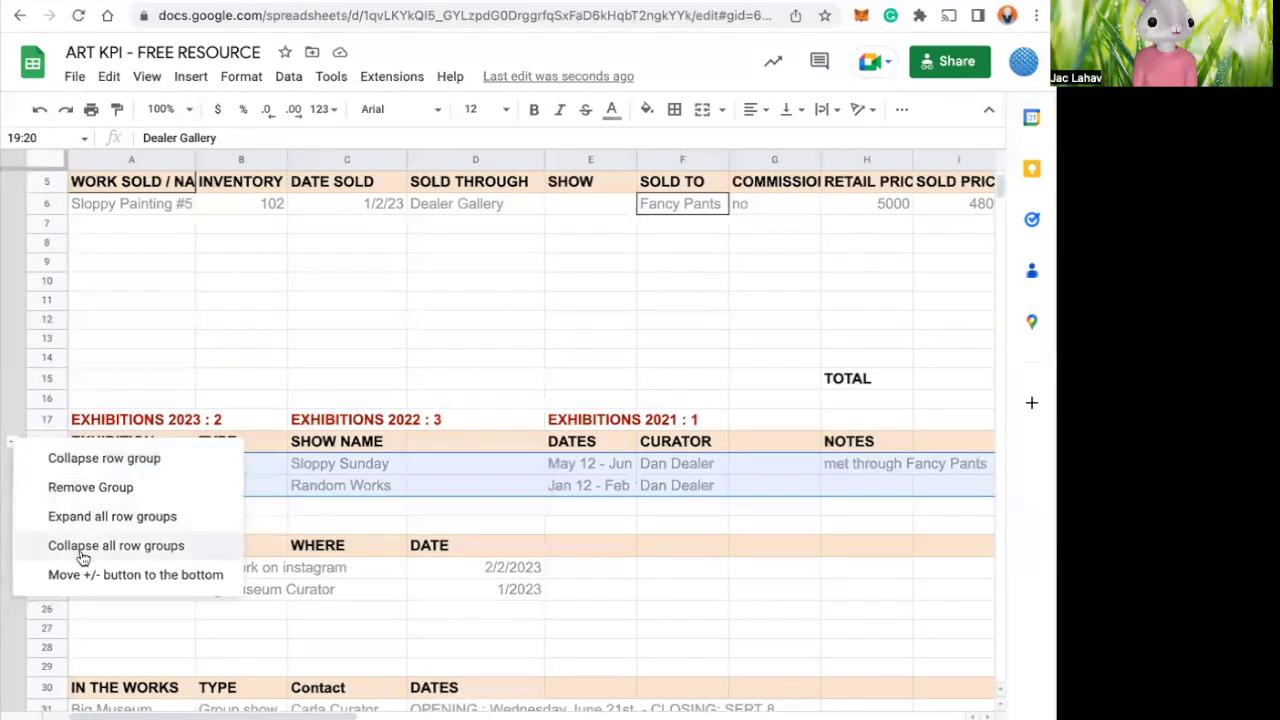
pyautogui.click(89, 487)
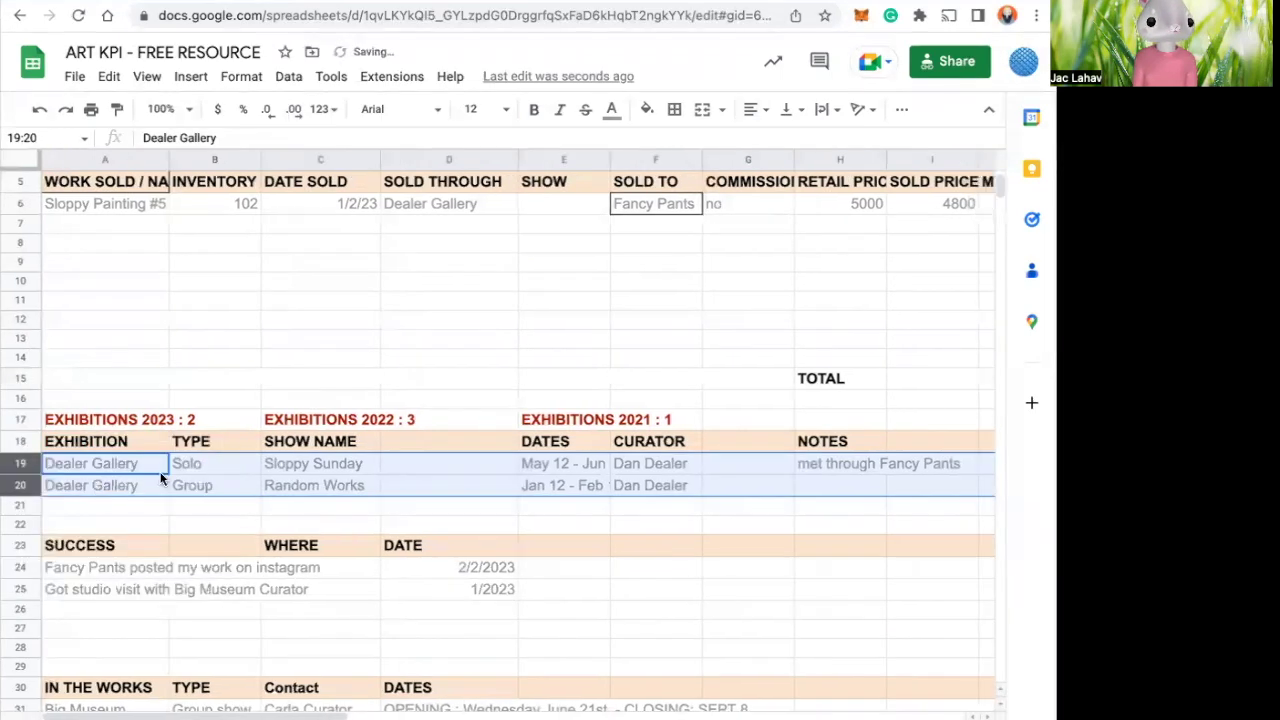
# - With row 5 (WORK SOLD / NAME) selected, apply a View > Freeze option and scroll to test
pyautogui.scroll(2, 101, 354)
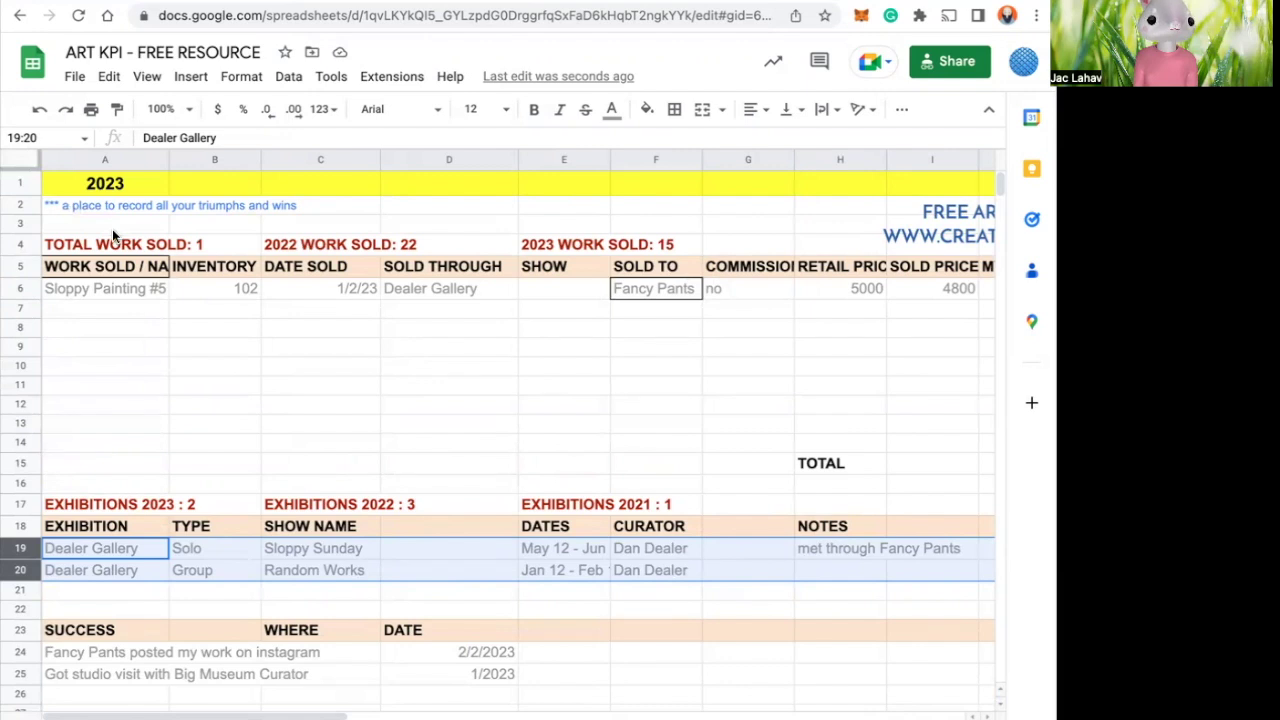
pyautogui.scroll(-2, 112, 229)
pyautogui.scroll(2, 112, 229)
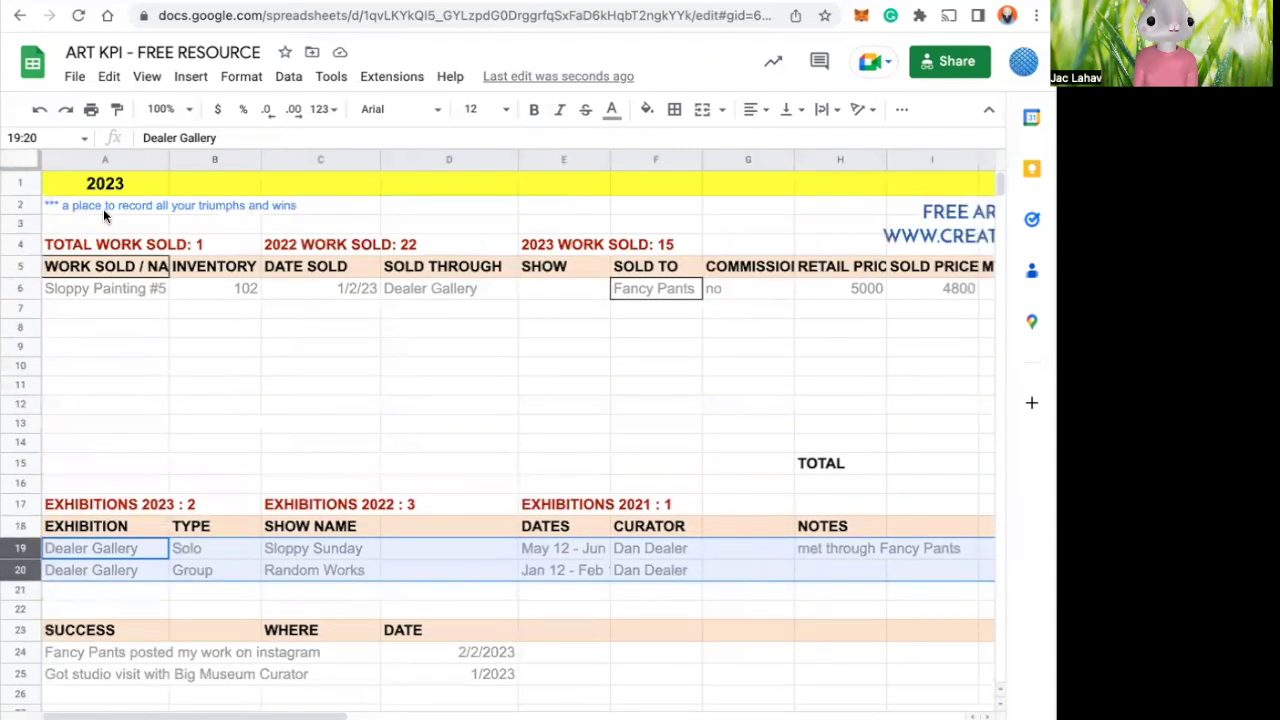
pyautogui.click(22, 268)
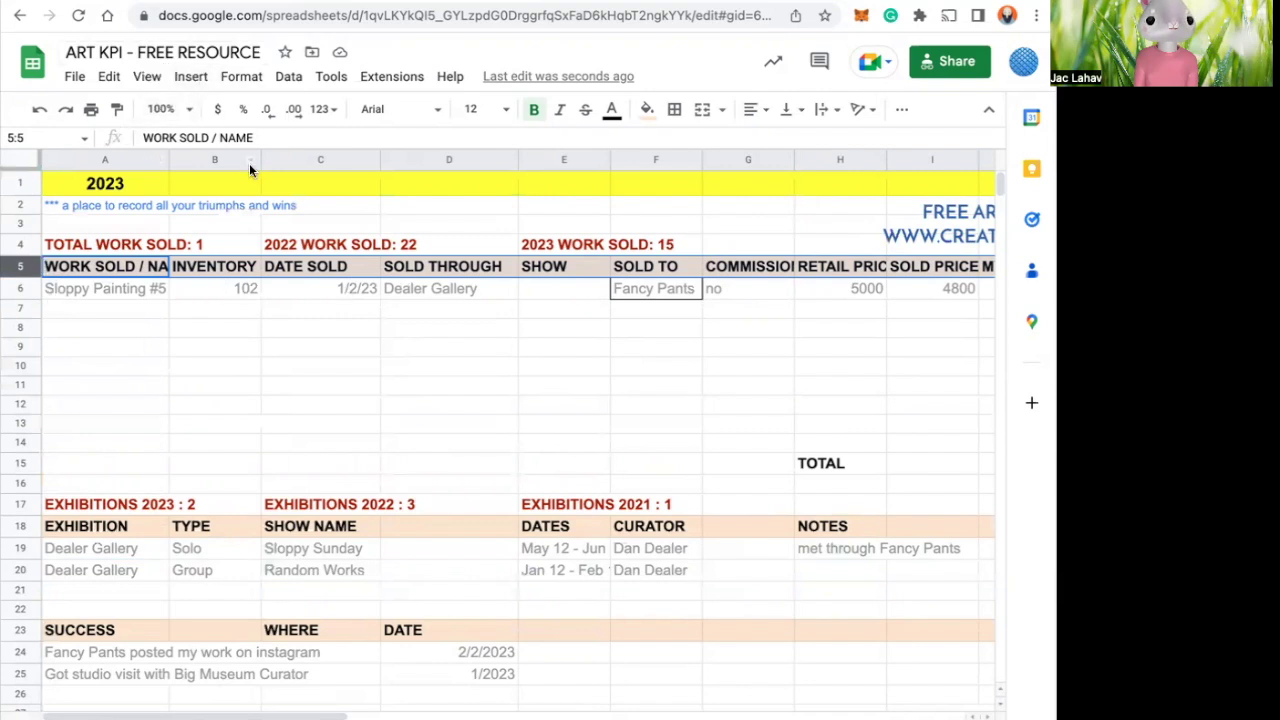
pyautogui.click(148, 77)
pyautogui.moveTo(191, 138)
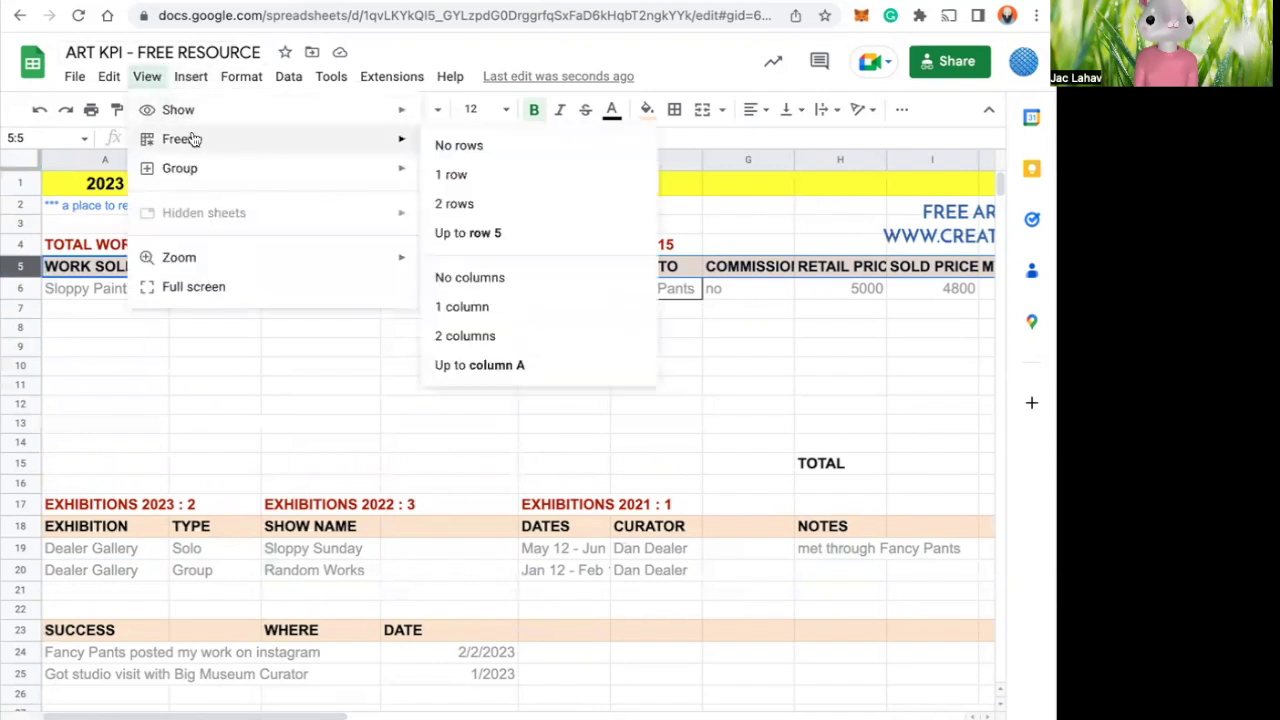
pyautogui.click(463, 178)
pyautogui.scroll(-2, 249, 420)
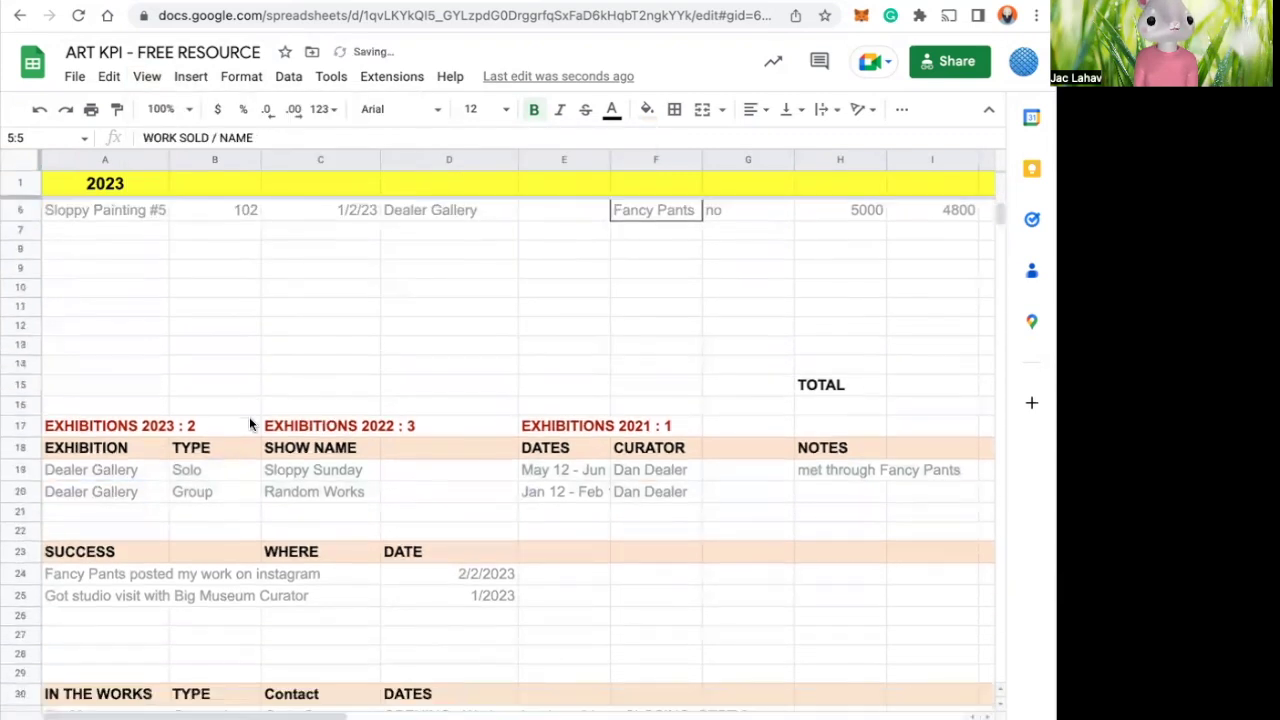
pyautogui.scroll(2, 249, 420)
# - Change the freeze setting to keep only row 1 frozen and scroll to check
pyautogui.click(236, 413)
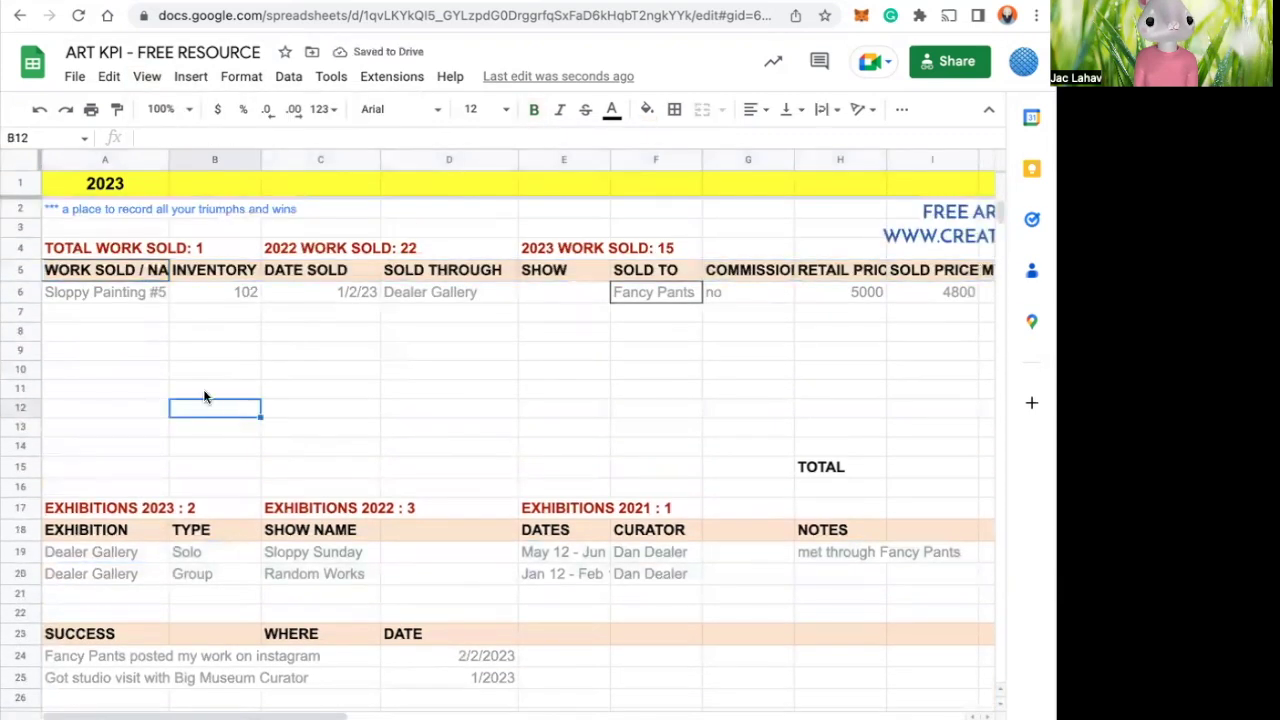
pyautogui.click(20, 270)
pyautogui.click(150, 77)
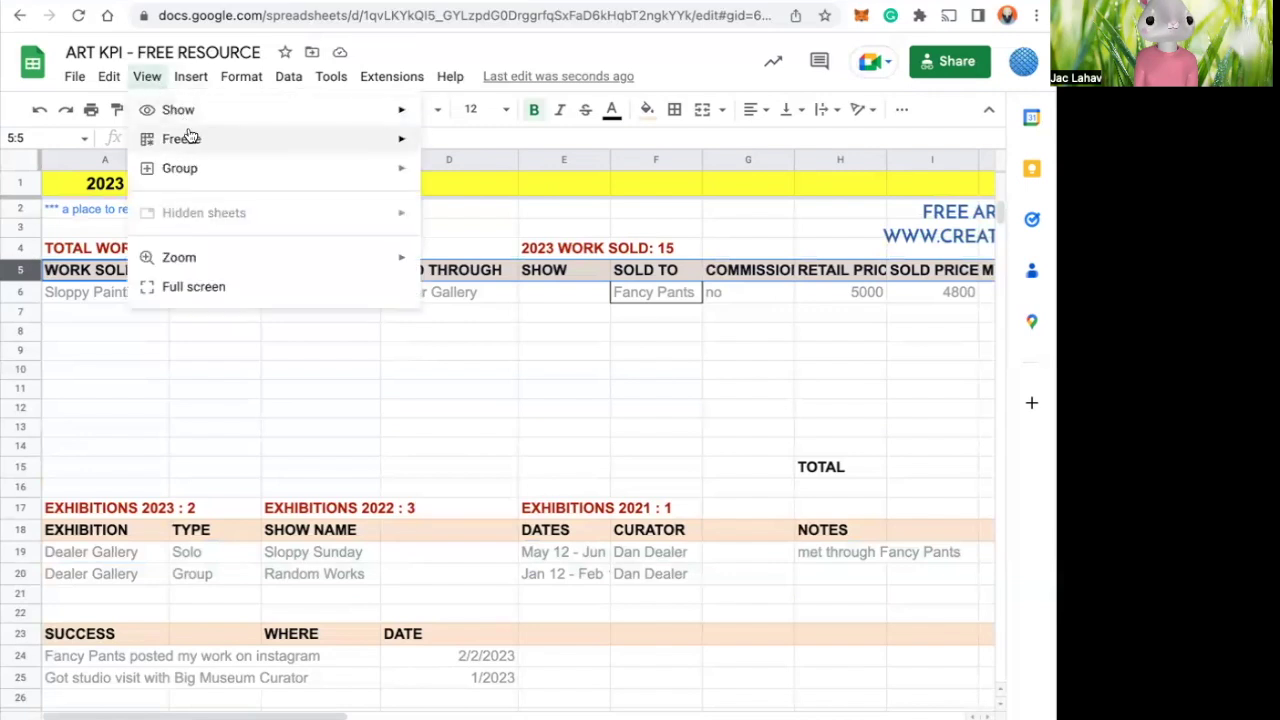
pyautogui.moveTo(186, 138)
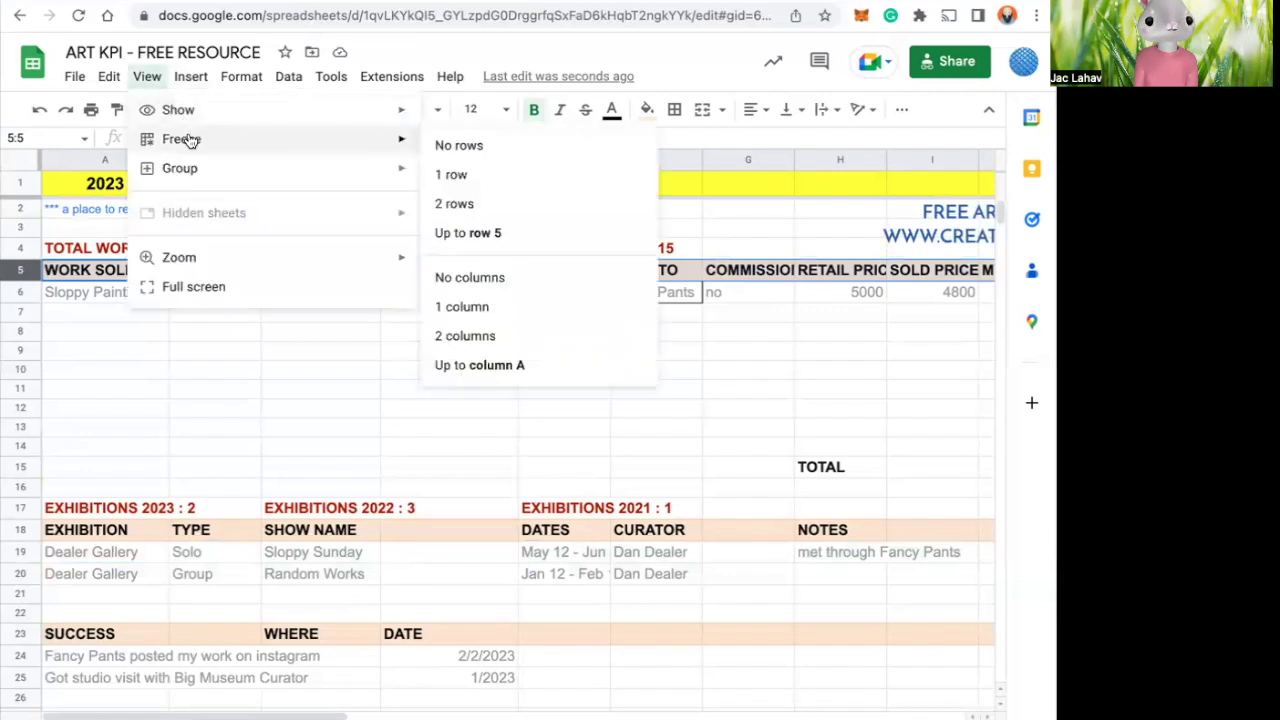
pyautogui.click(494, 180)
pyautogui.click(174, 368)
pyautogui.scroll(-1, 174, 358)
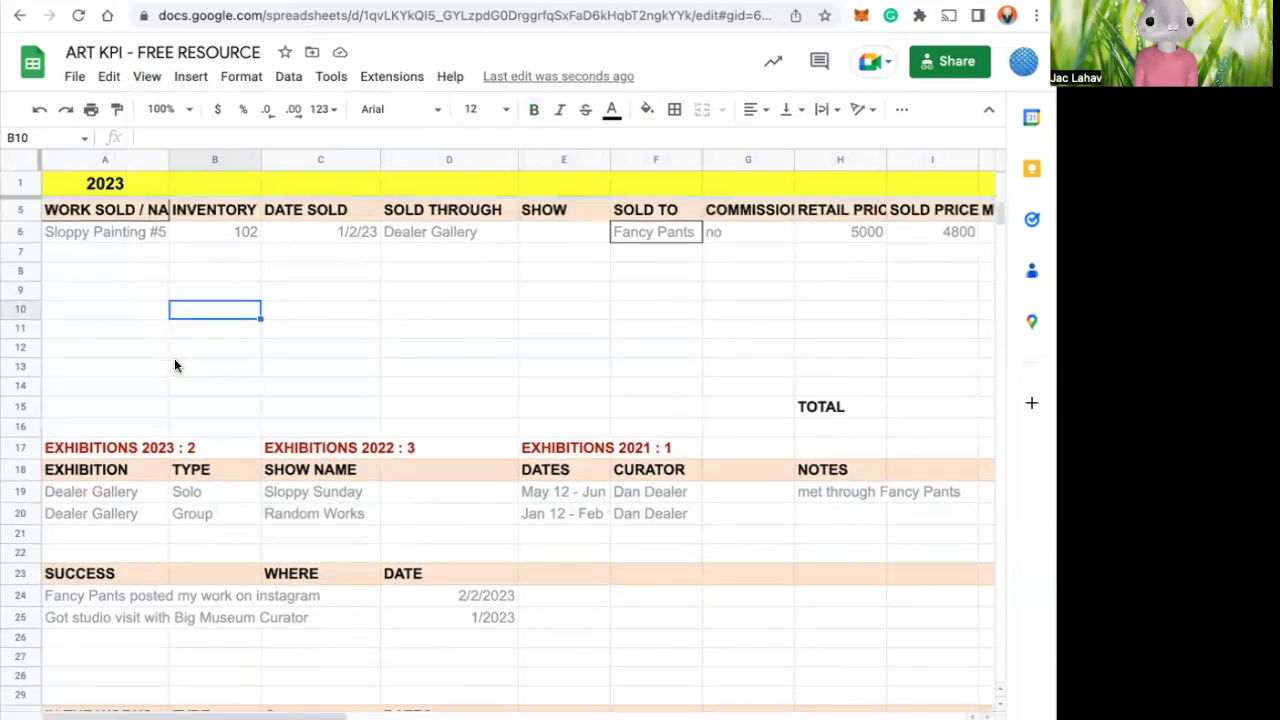
pyautogui.scroll(1, 174, 358)
# - Freeze the 2023 header row 1 and scroll to confirm it stays pinned
pyautogui.click(23, 183)
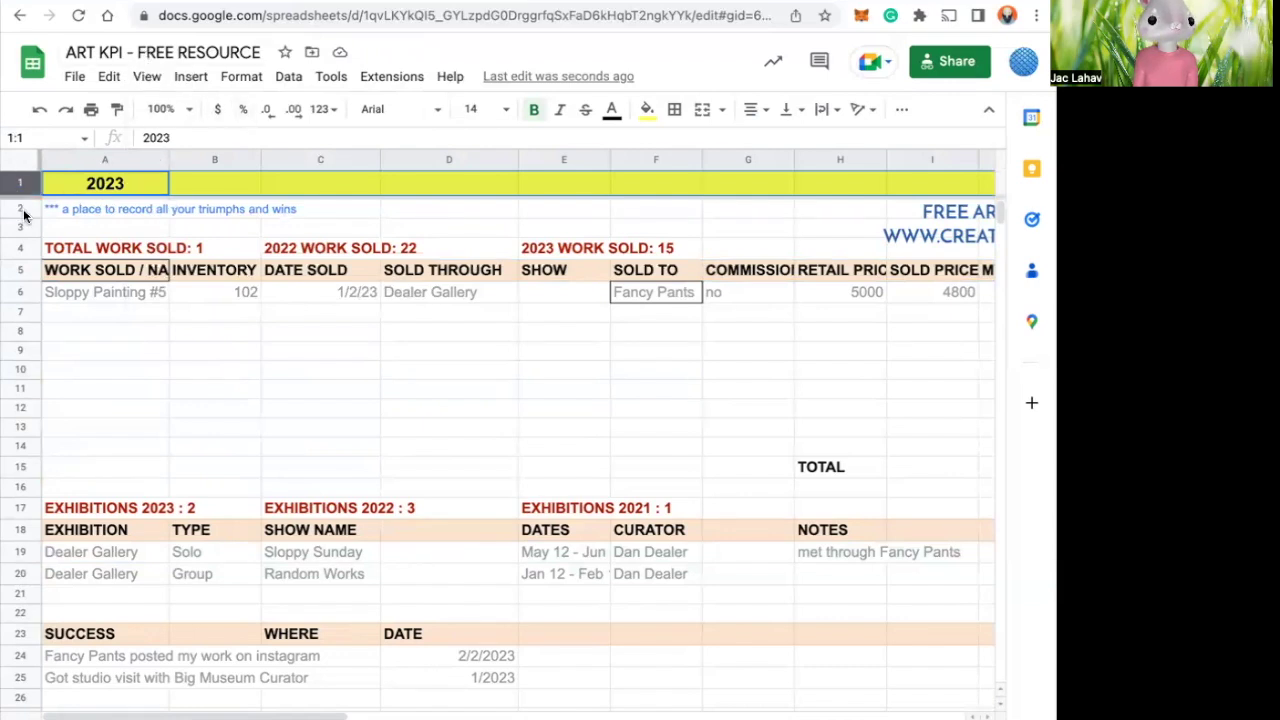
pyautogui.click(191, 76)
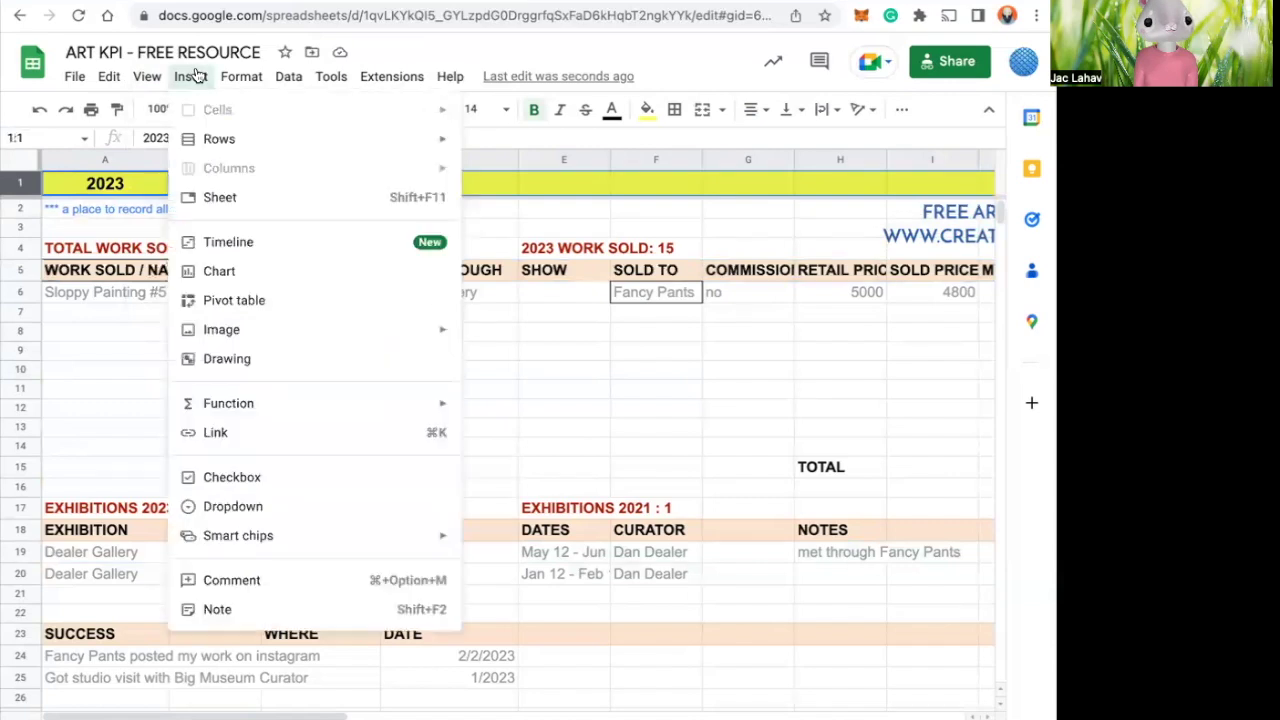
pyautogui.moveTo(147, 76)
pyautogui.moveTo(181, 139)
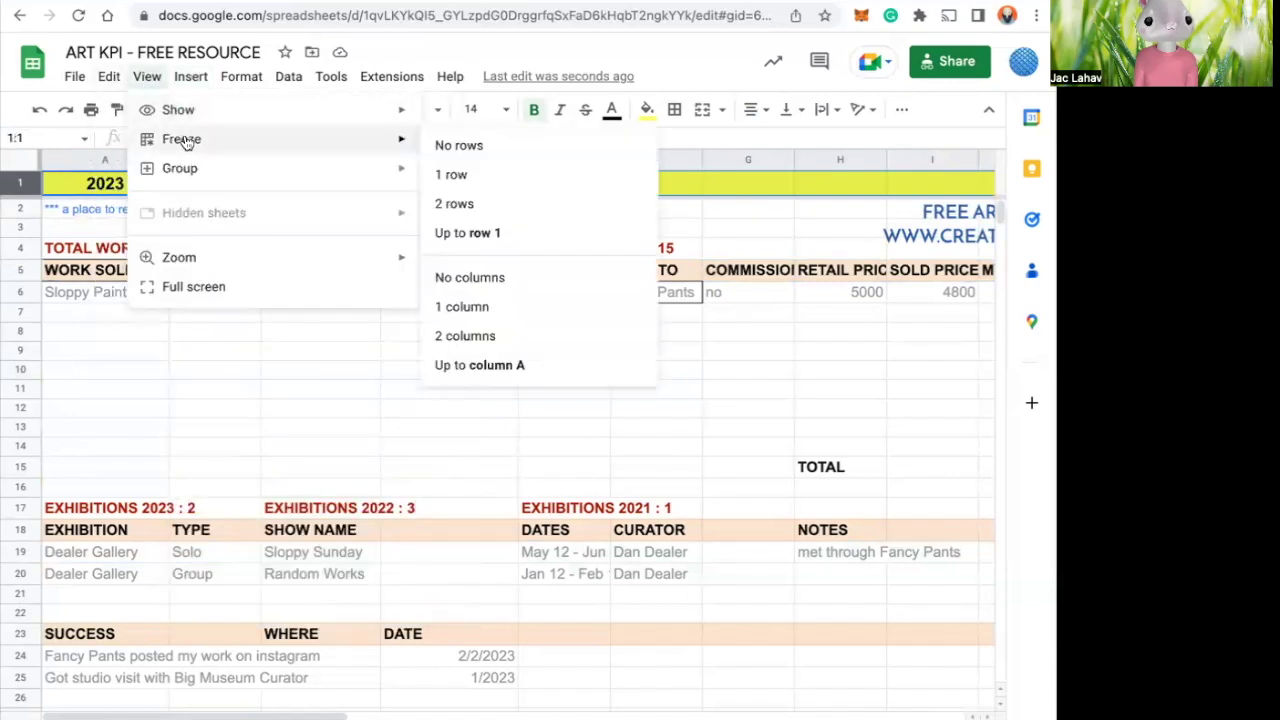
pyautogui.click(524, 176)
pyautogui.scroll(-6, 147, 458)
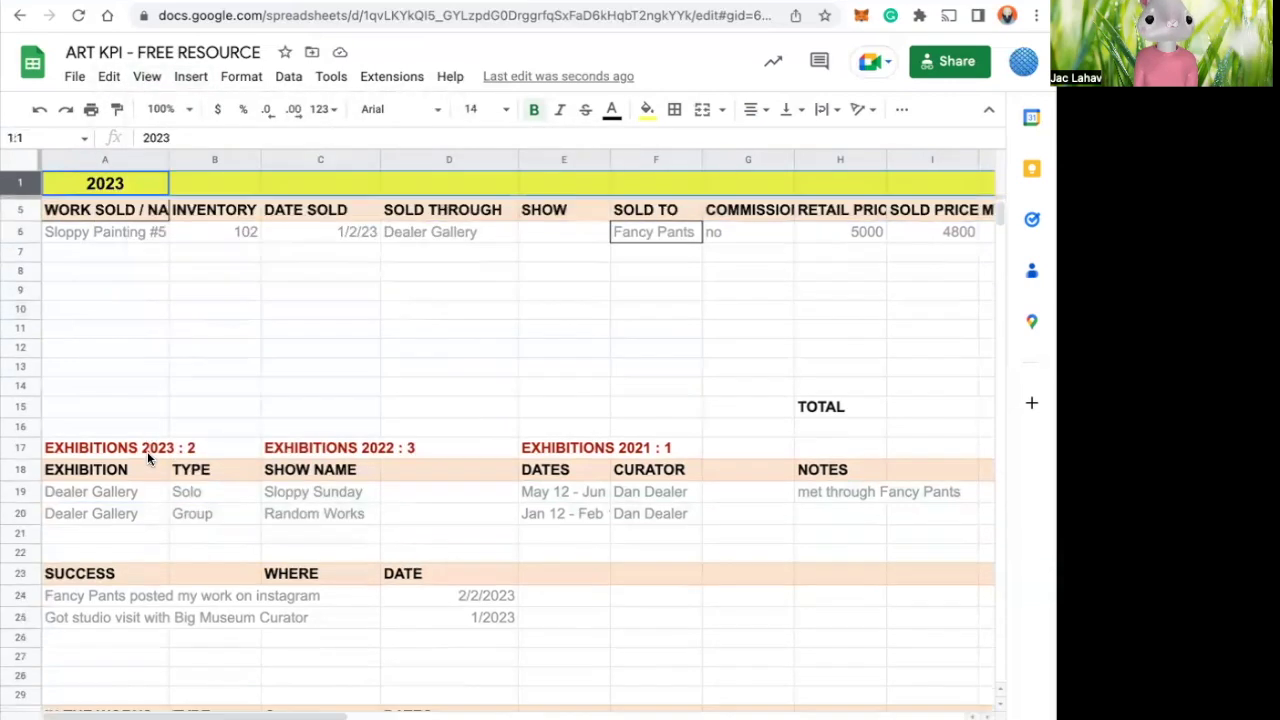
pyautogui.scroll(6, 147, 458)
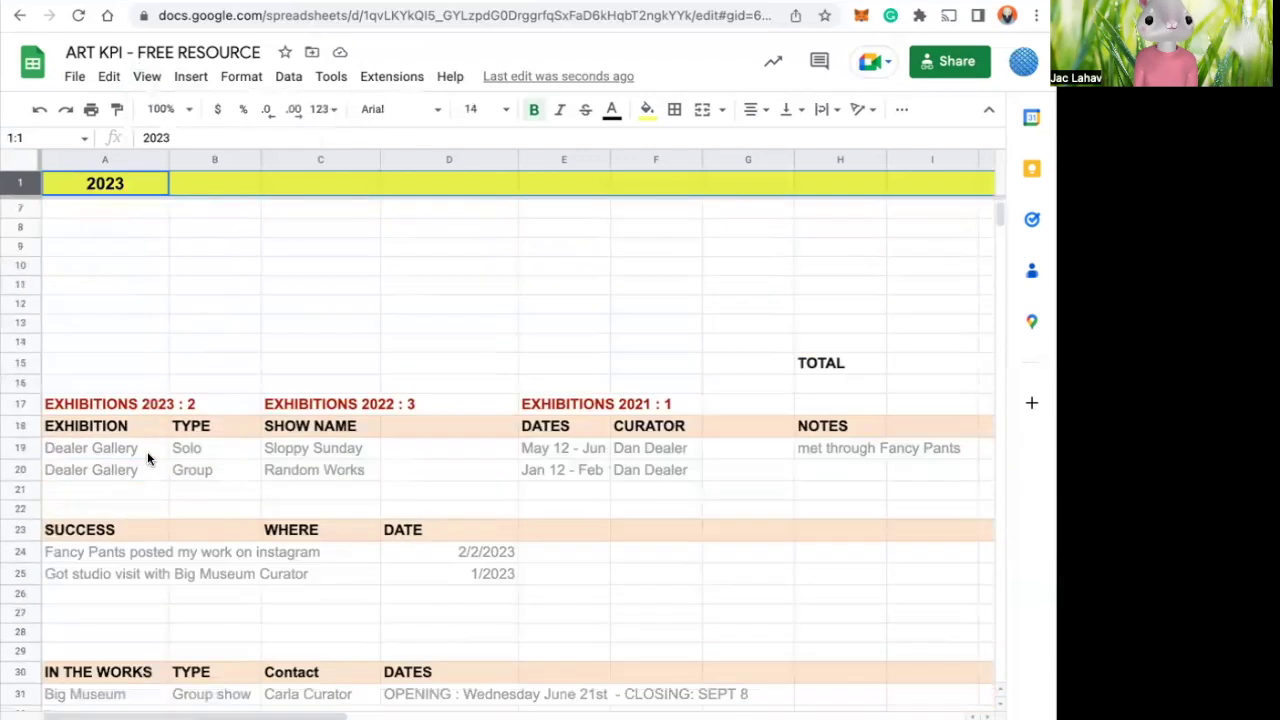
pyautogui.scroll(-6, 147, 458)
pyautogui.scroll(-6, 147, 458)
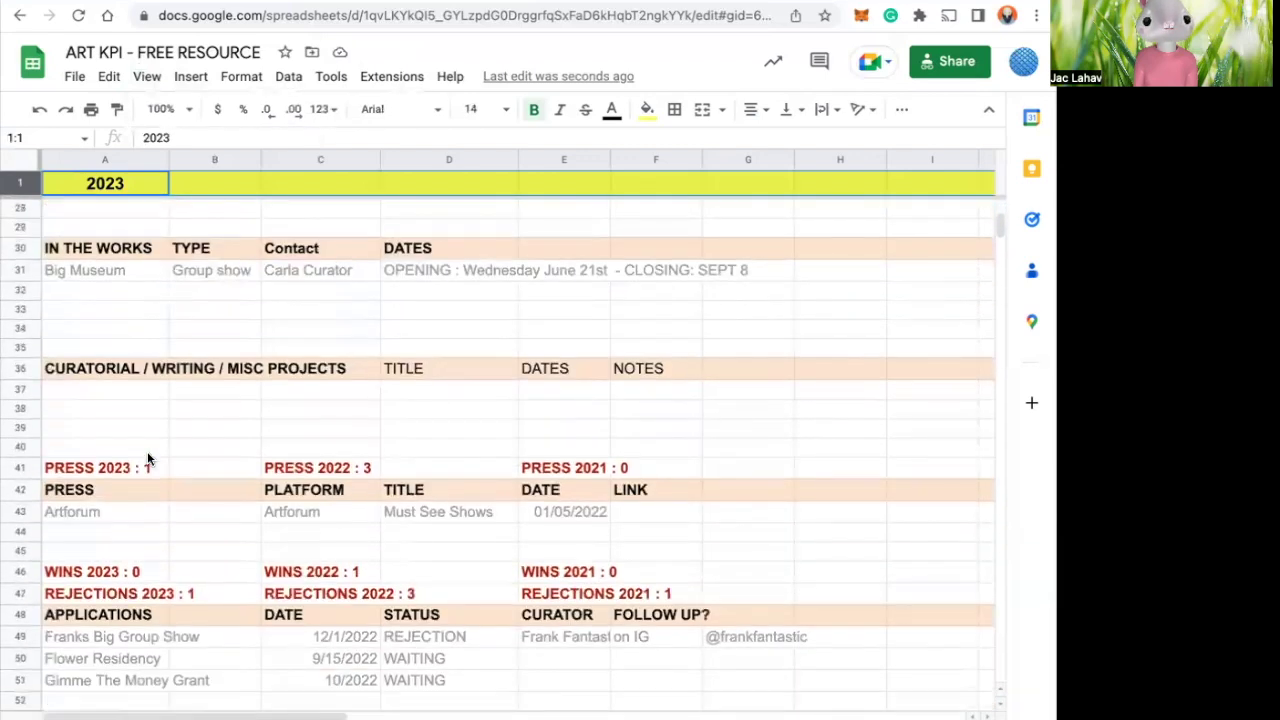
pyautogui.scroll(5, 147, 458)
pyautogui.scroll(8, 147, 451)
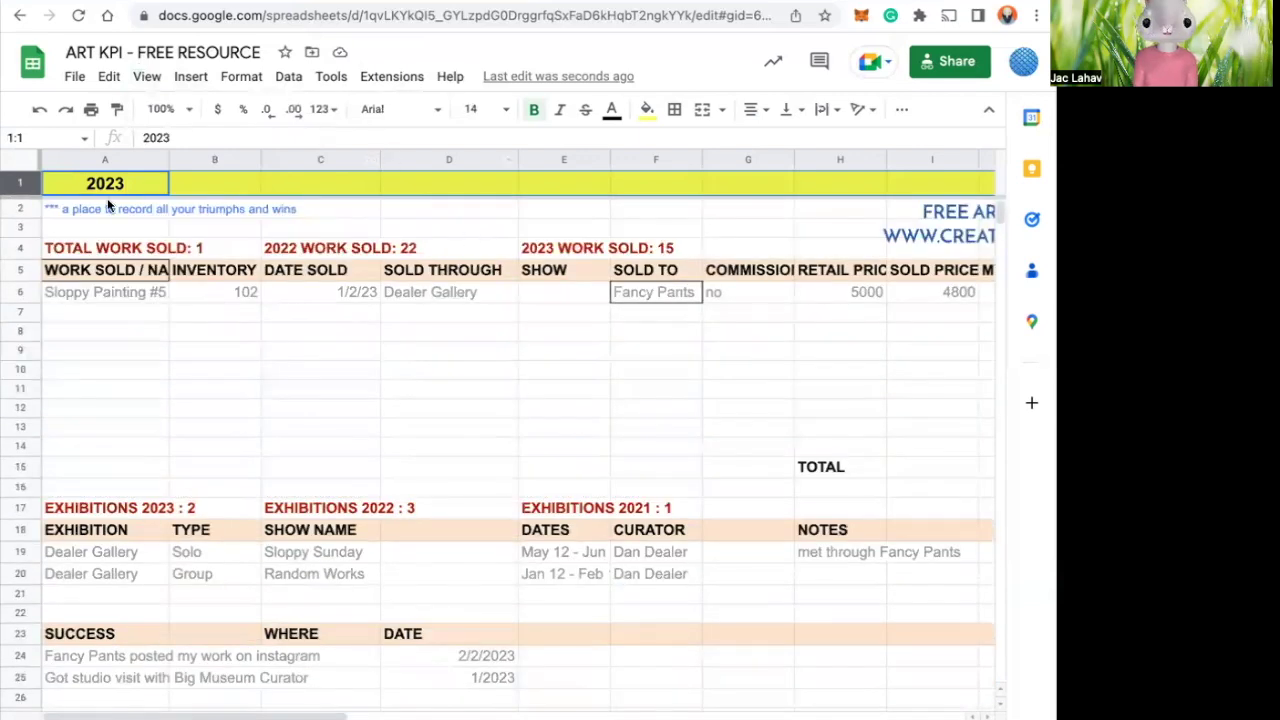
# - Append 'this is a great painting' to Sloppy Painting #5 in cell A6
pyautogui.click(138, 292)
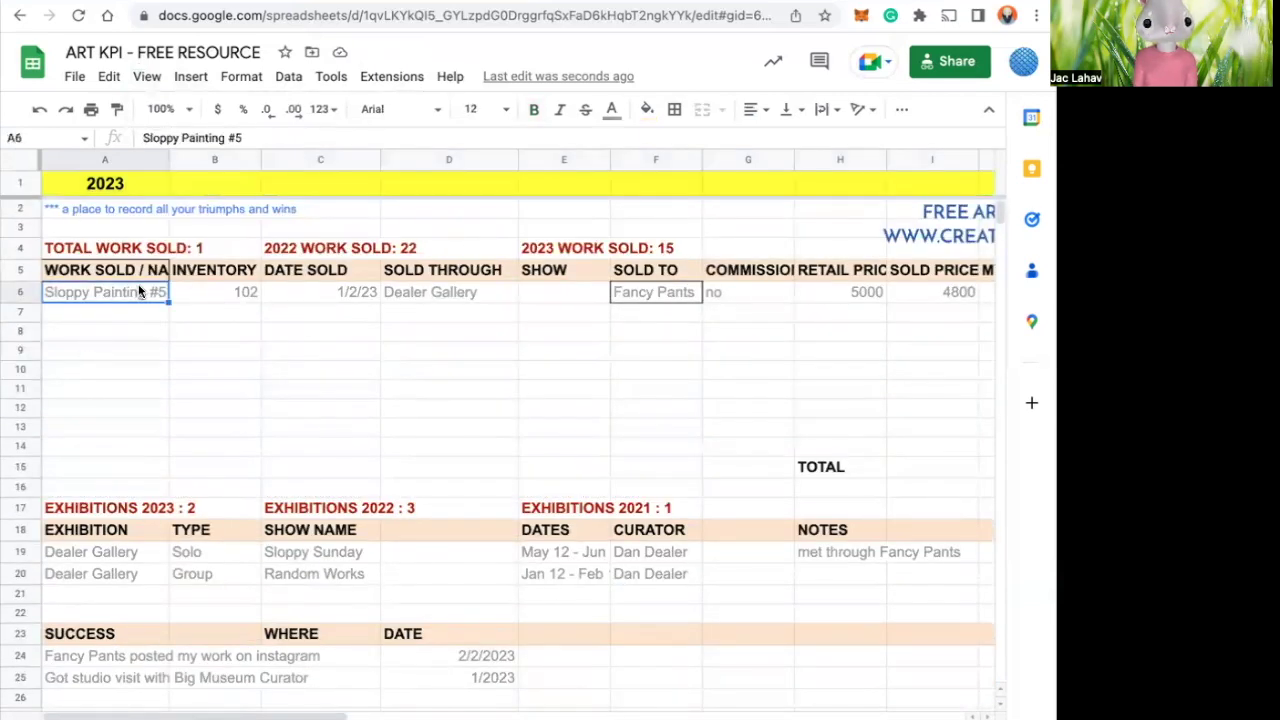
pyautogui.doubleClick(152, 292)
pyautogui.click(164, 292)
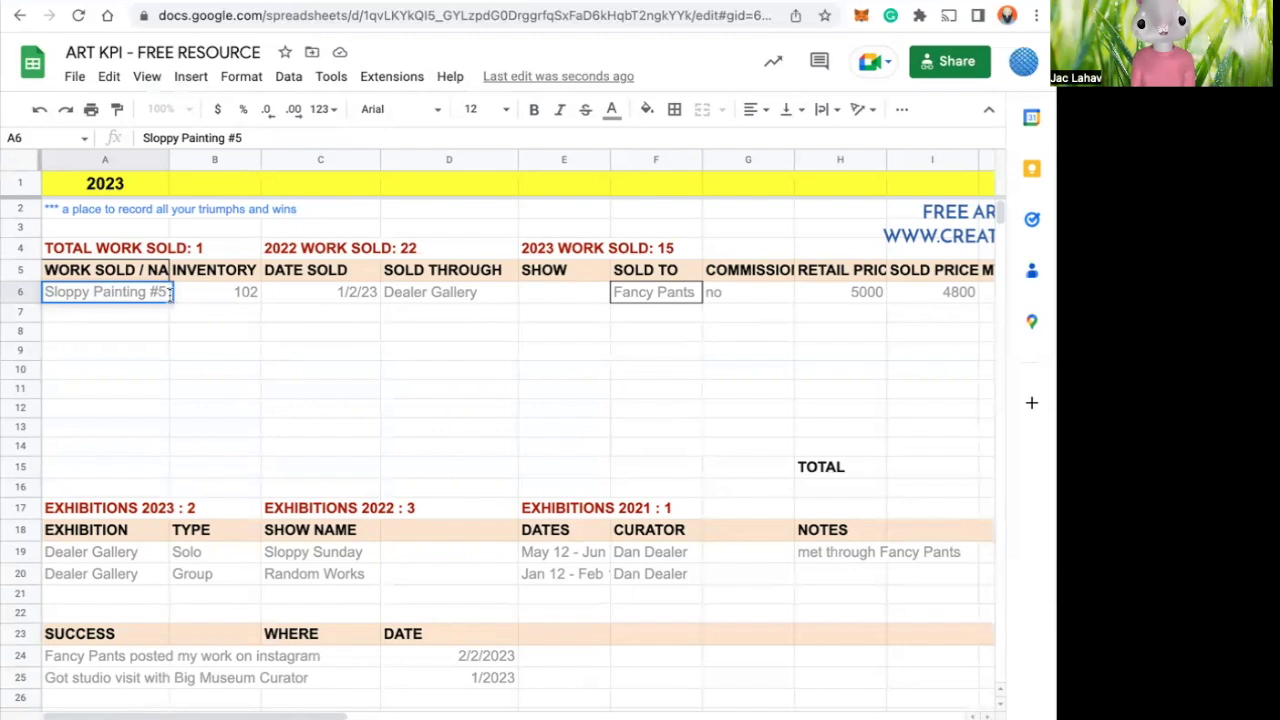
pyautogui.write('this is')
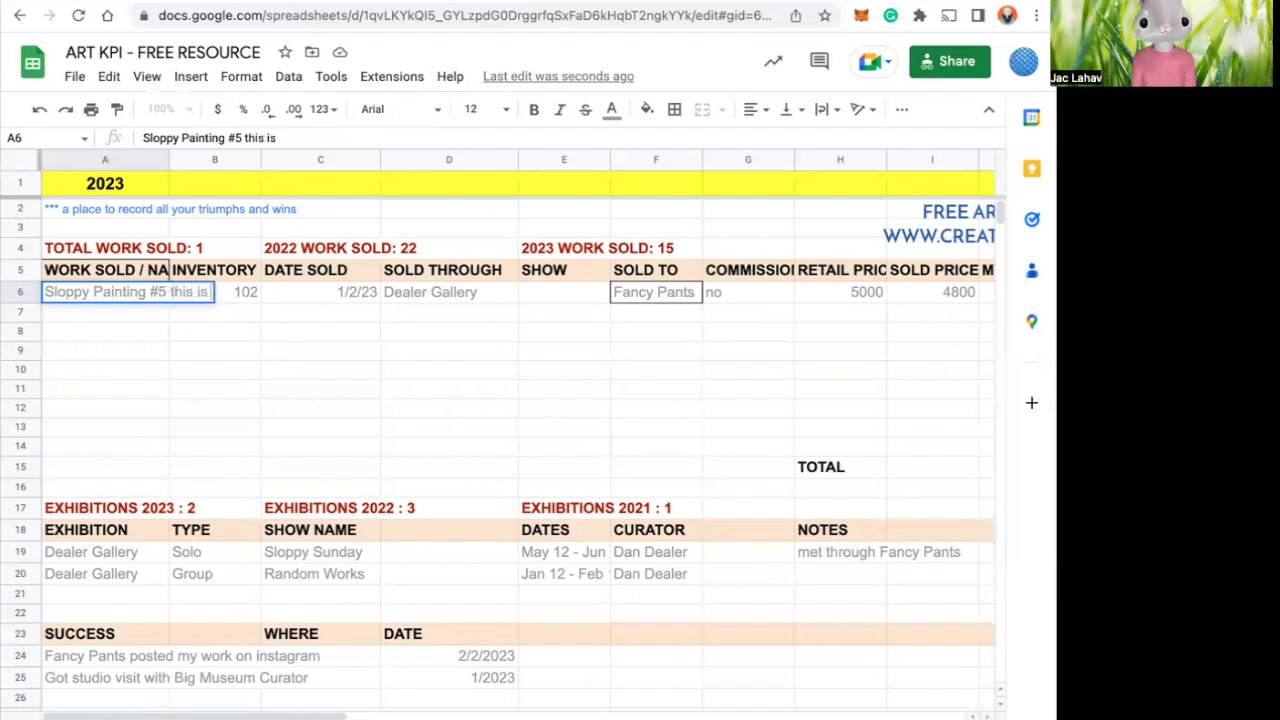
pyautogui.write(' a great')
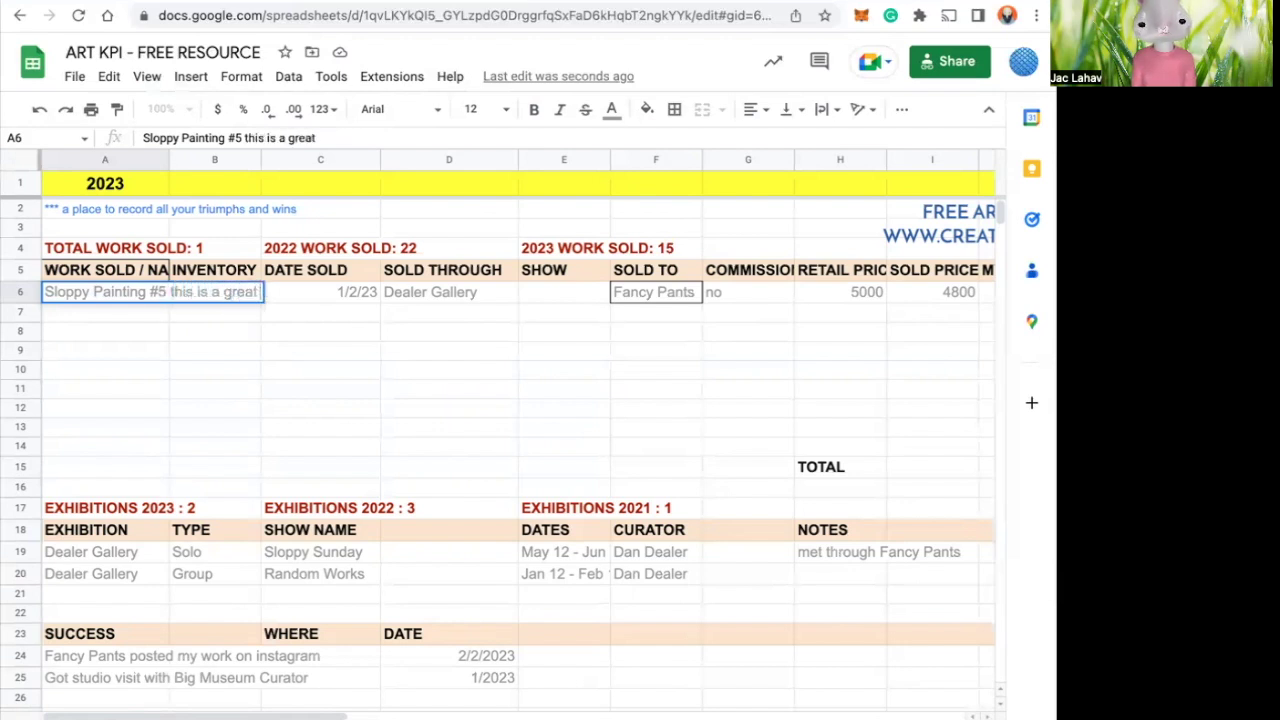
pyautogui.write(' ainting')
pyautogui.press('BackSpace')
pyautogui.press('BackSpace')
pyautogui.press('BackSpace')
pyautogui.press('BackSpace')
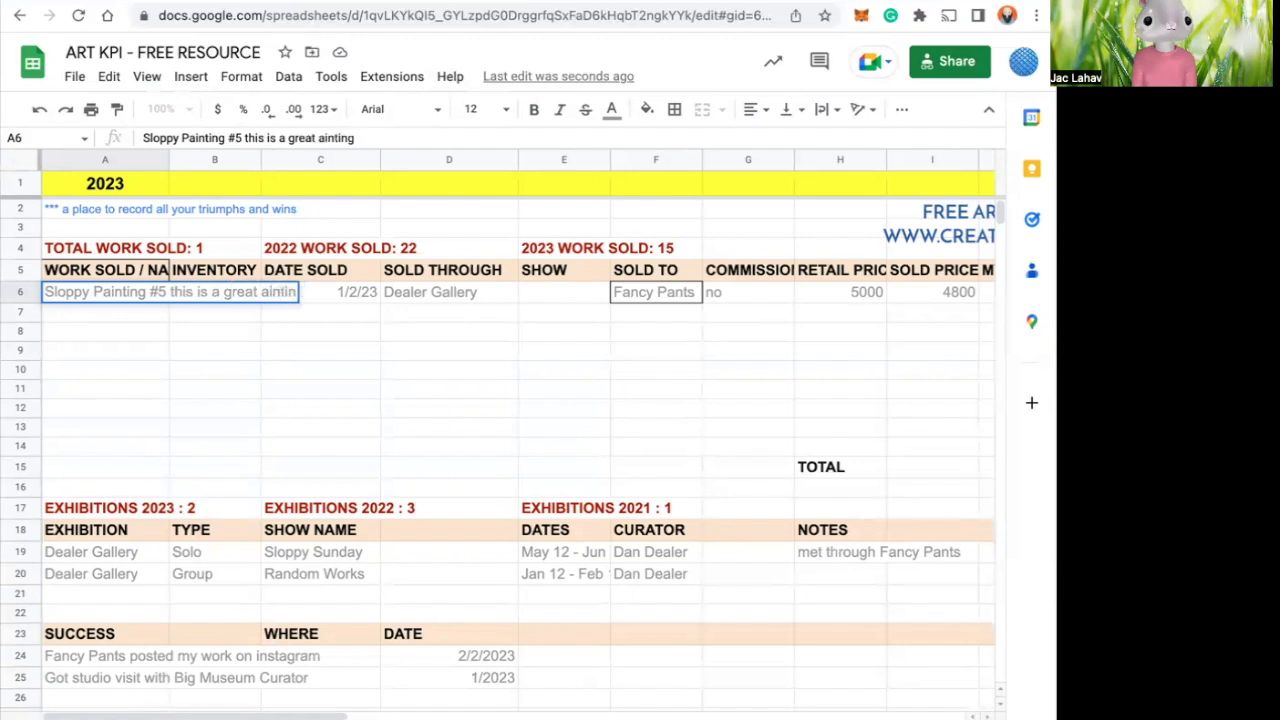
pyautogui.press('BackSpace')
pyautogui.press('BackSpace')
pyautogui.press('BackSpace')
pyautogui.write('py Painti')
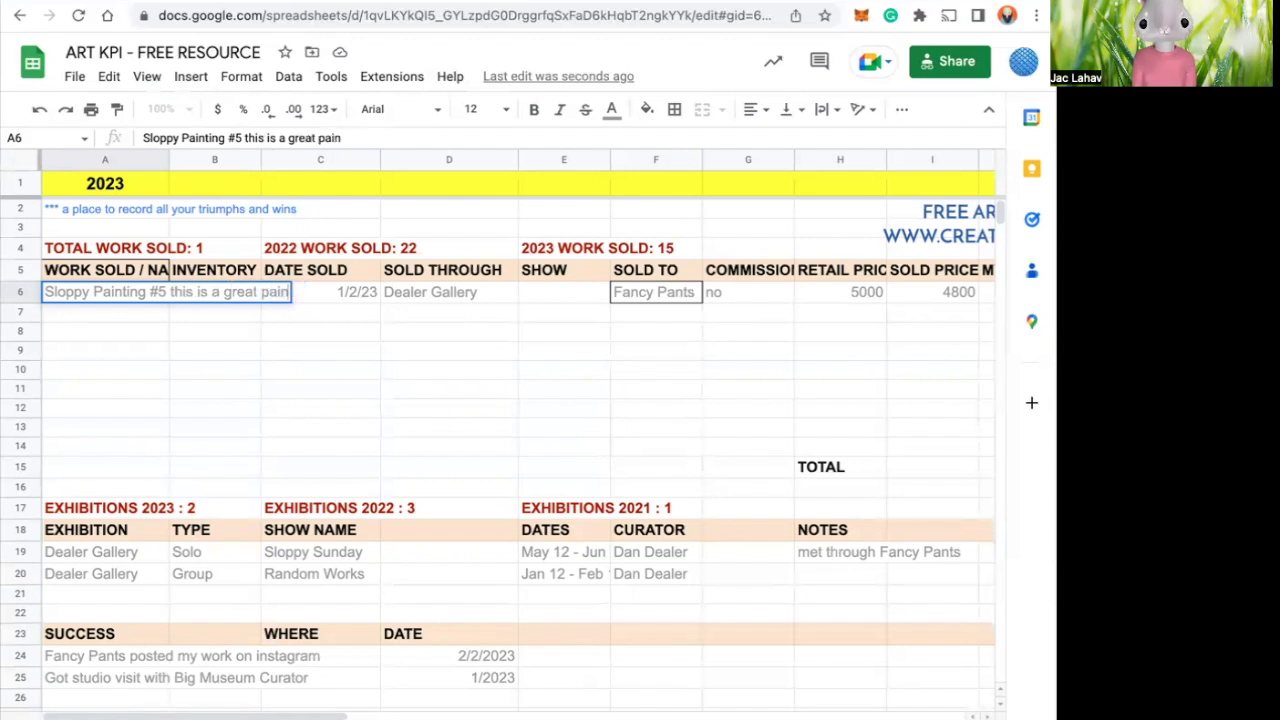
pyautogui.write('ng')
pyautogui.press('Return')
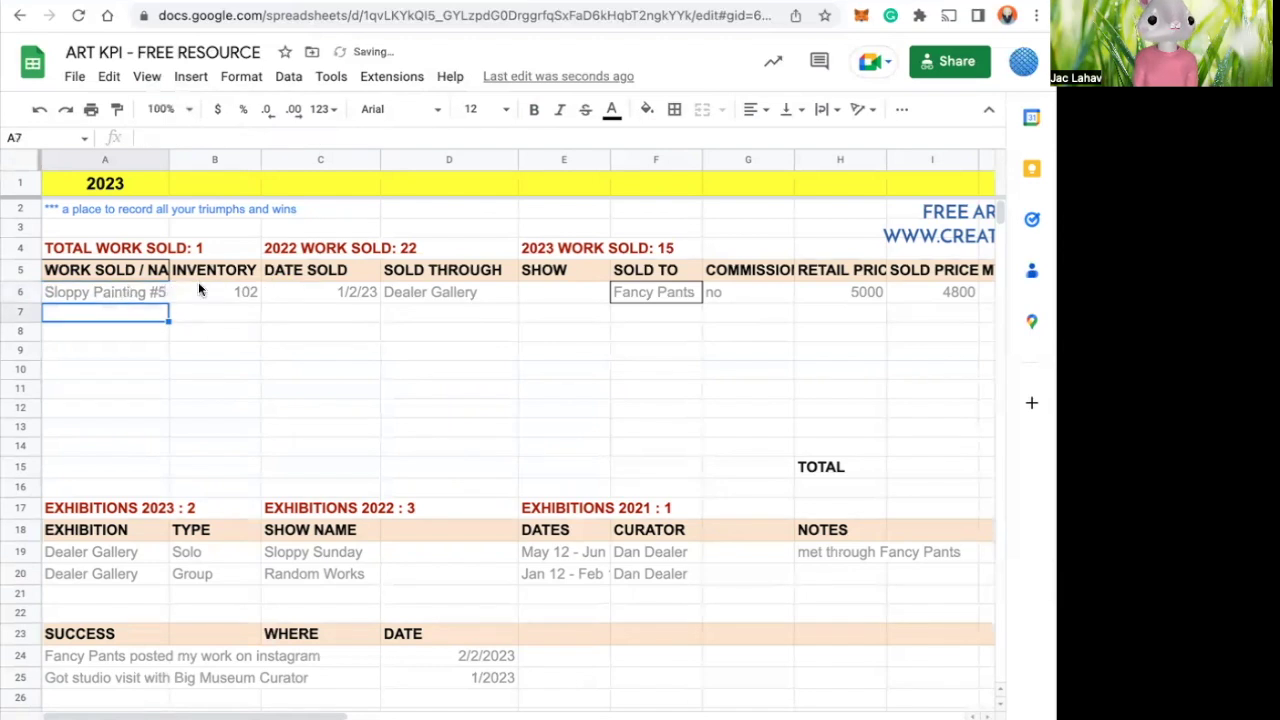
# - Replace the stray pasted text in B6 with the inventory value 102
pyautogui.click(227, 294)
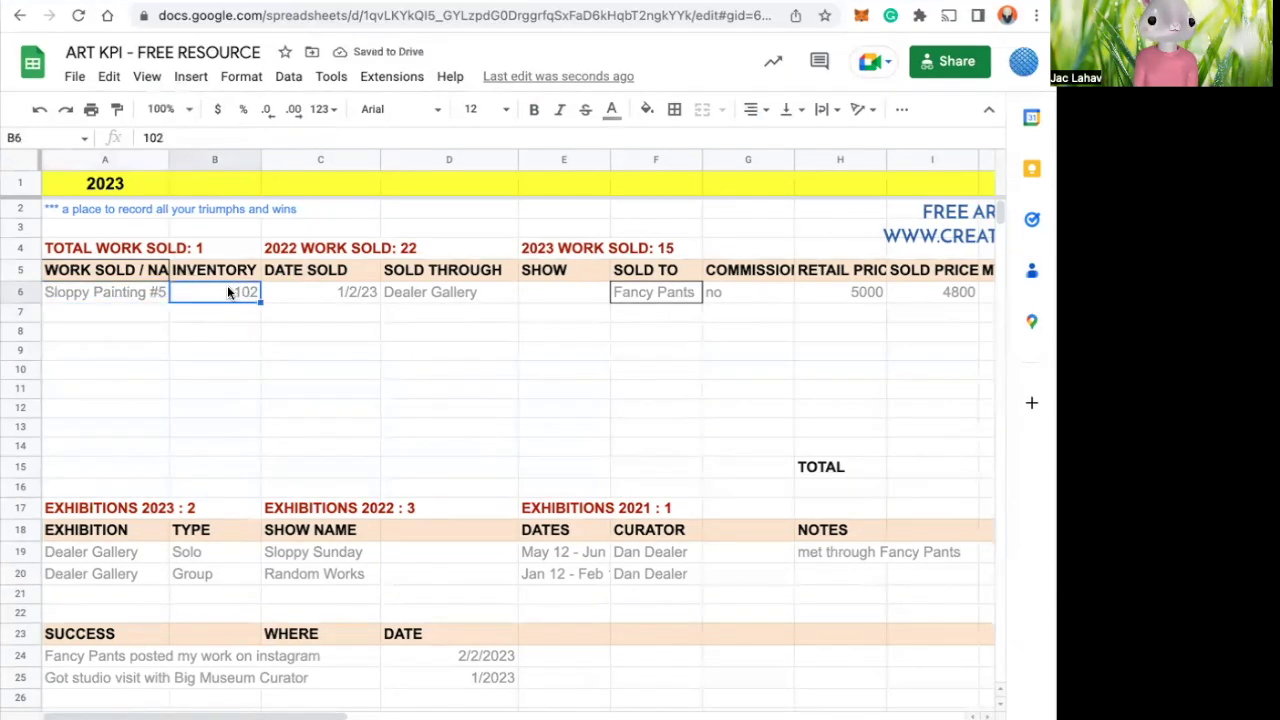
pyautogui.write('this is a great')
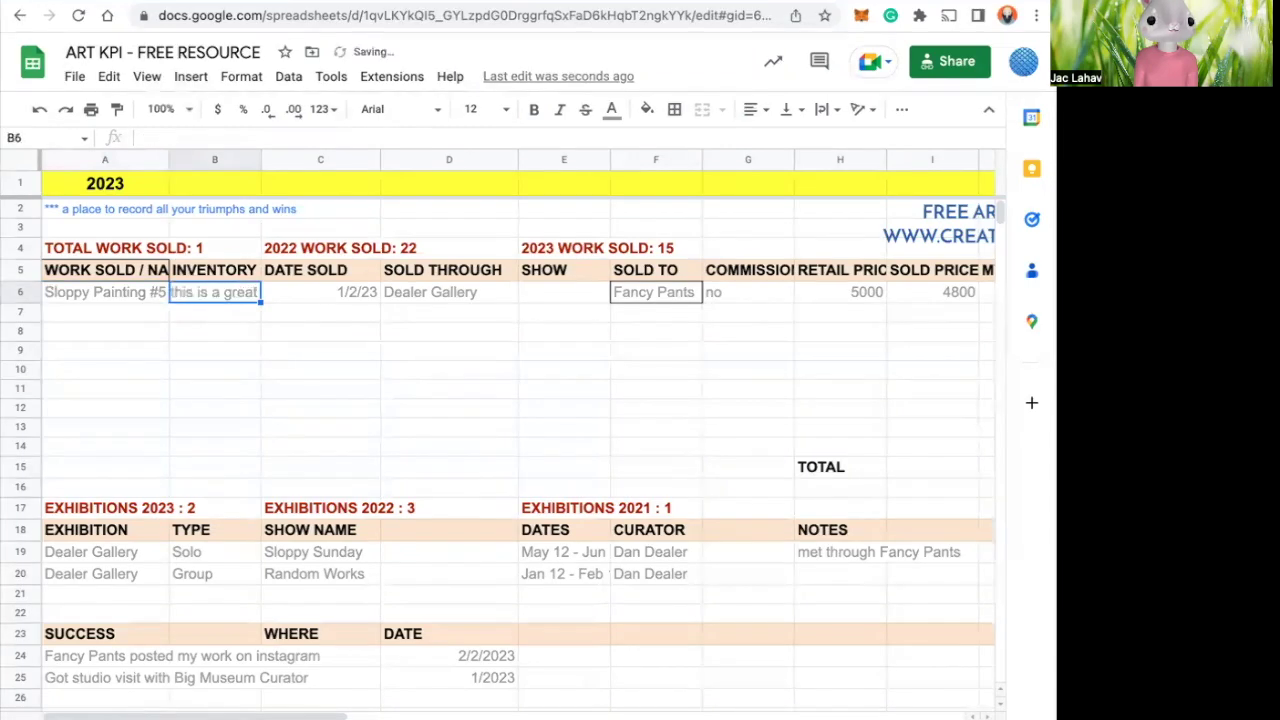
pyautogui.click(193, 352)
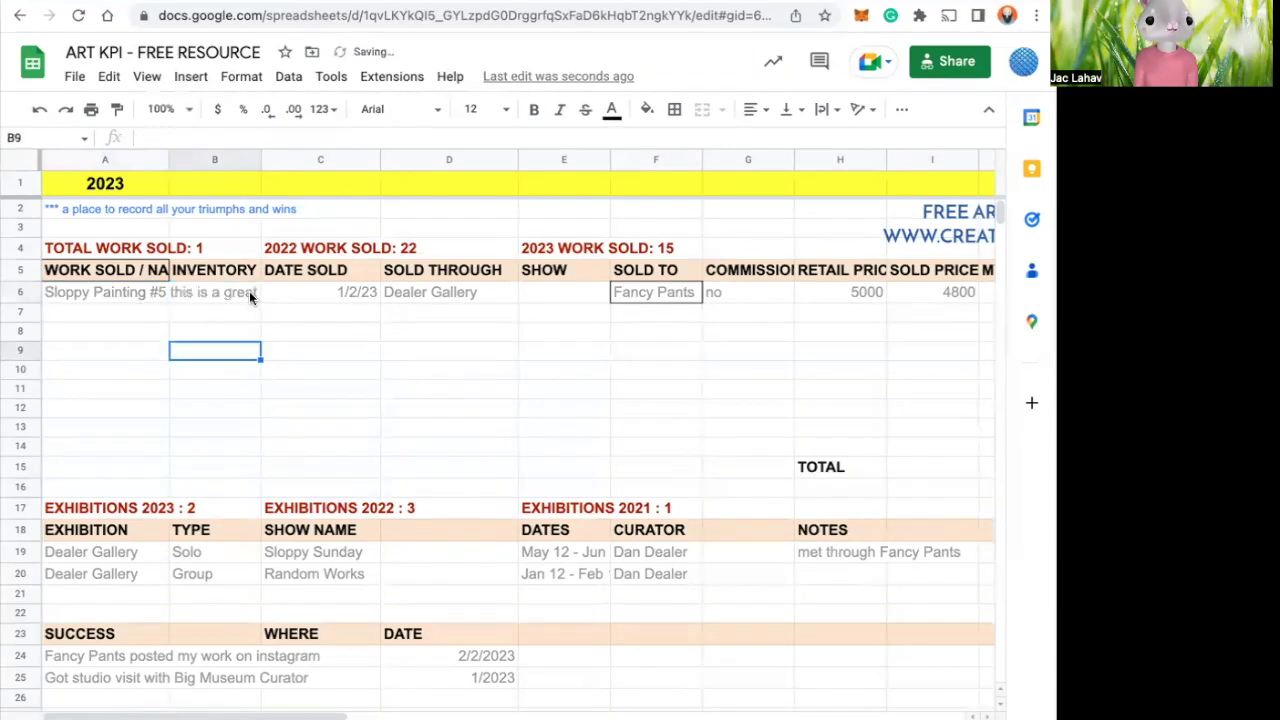
pyautogui.click(249, 293)
pyautogui.press('BackSpace')
pyautogui.write('102')
pyautogui.press('Return')
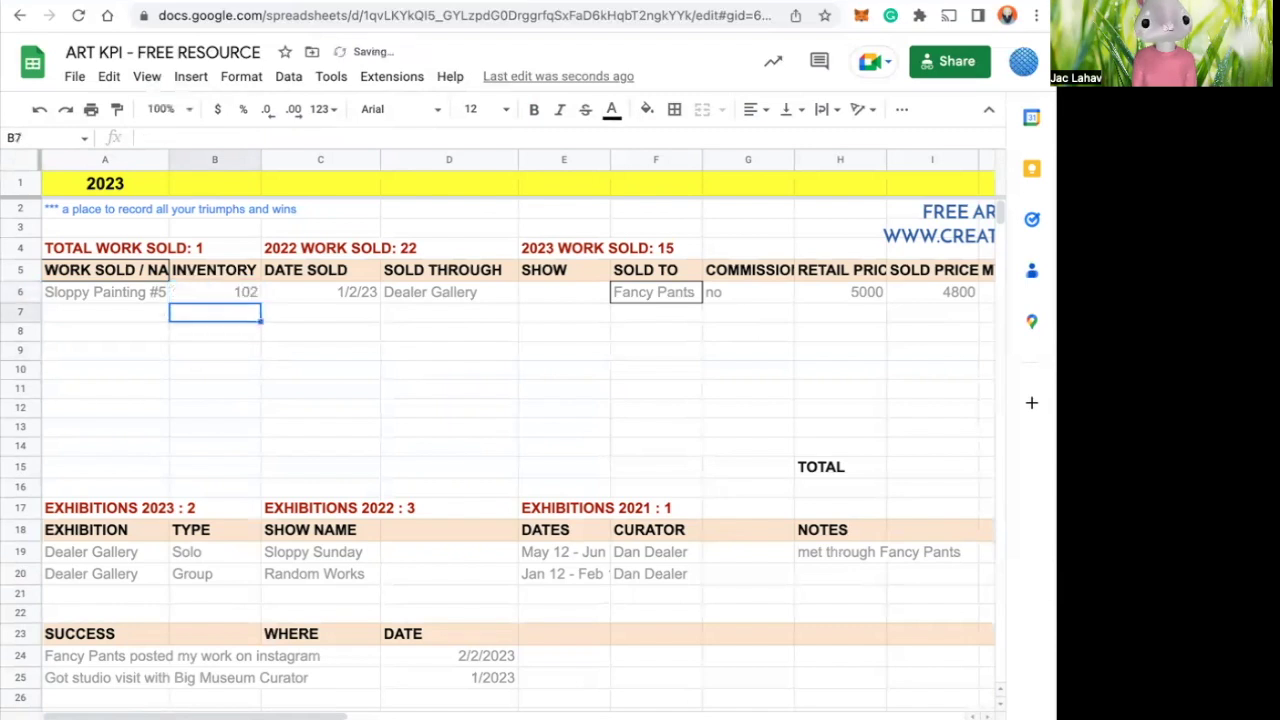
# - Open A6 for editing to display its full description, then reselect it
pyautogui.click(100, 288)
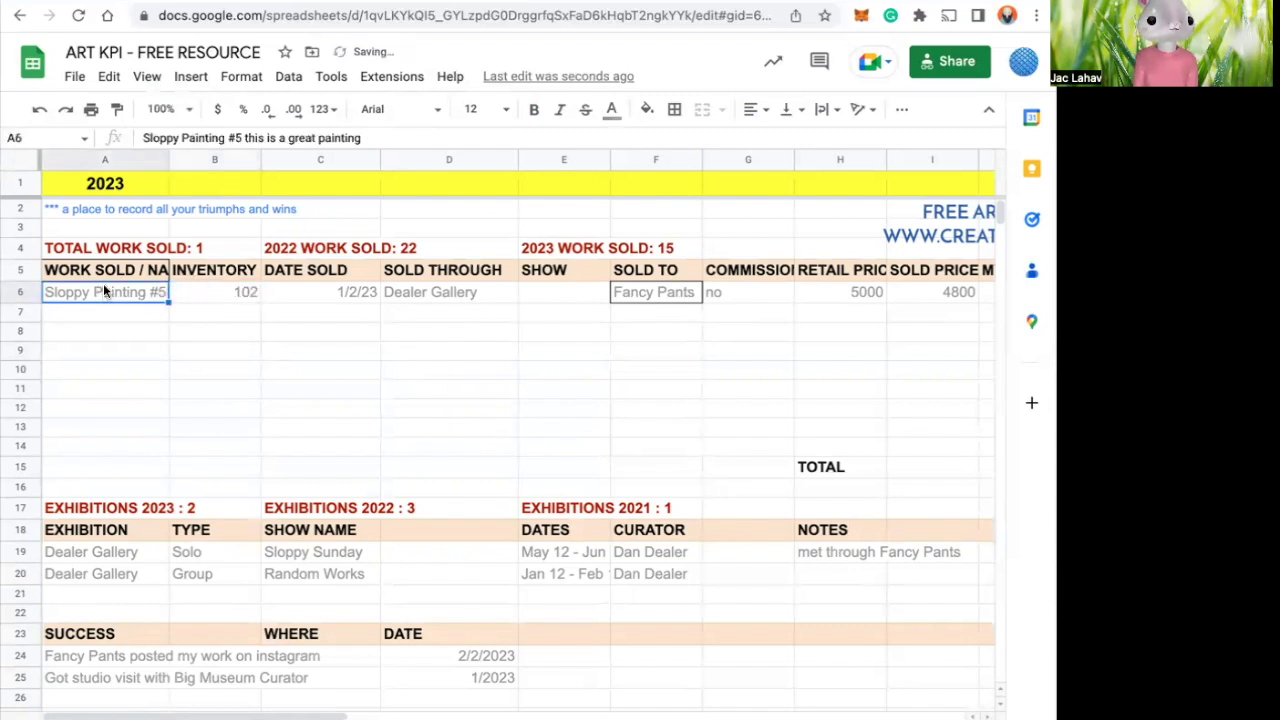
pyautogui.doubleClick(103, 283)
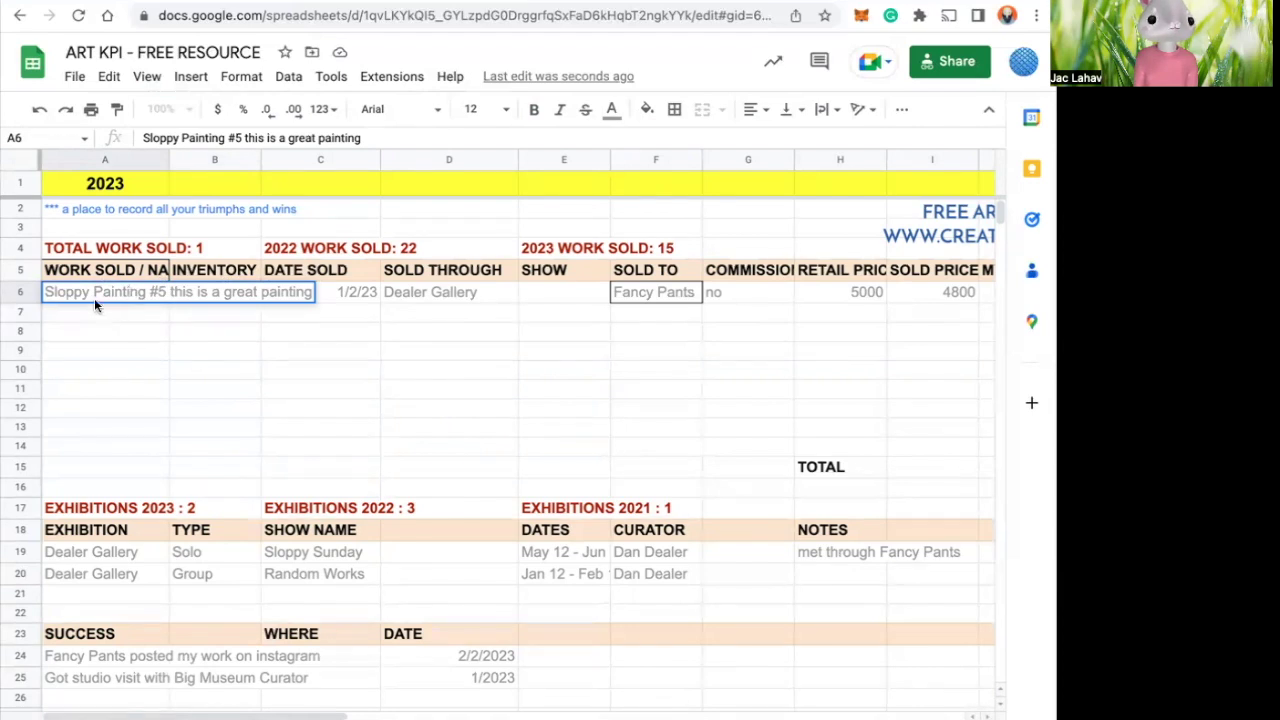
pyautogui.click(94, 311)
pyautogui.click(94, 287)
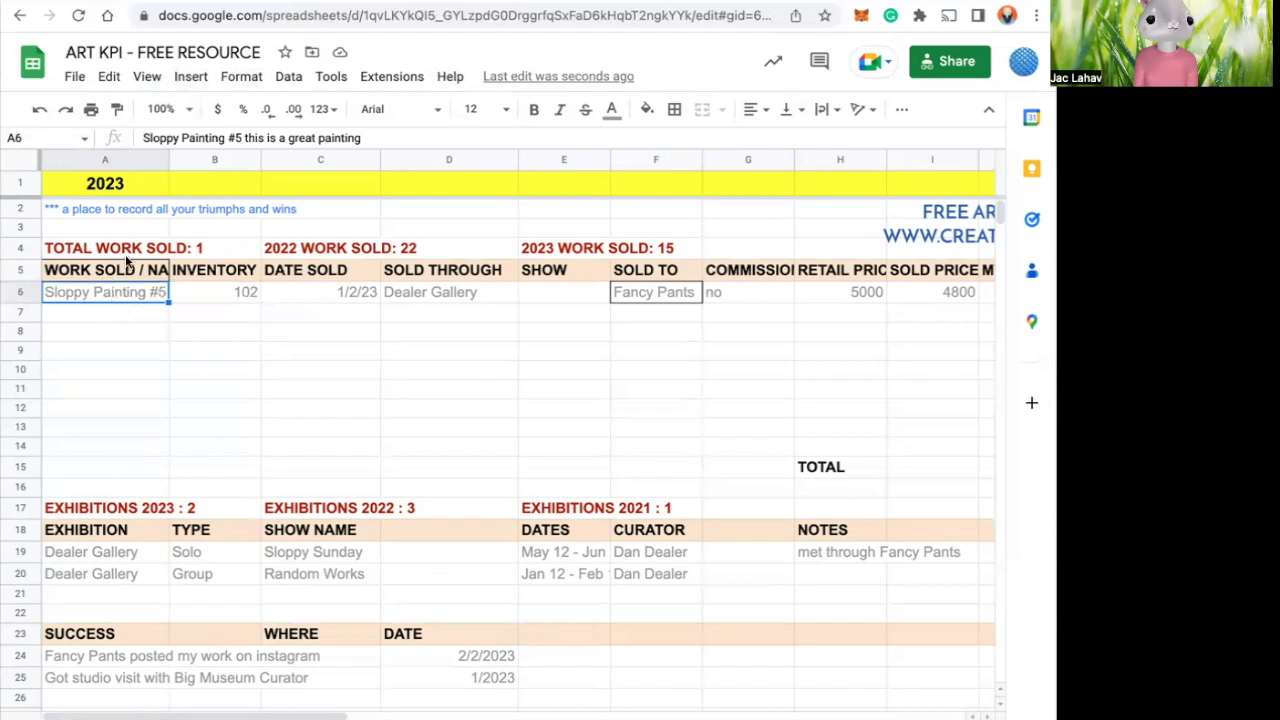
# - Set A6 to Wrap, then drag column A wider and back so the description spans three lines
pyautogui.click(191, 78)
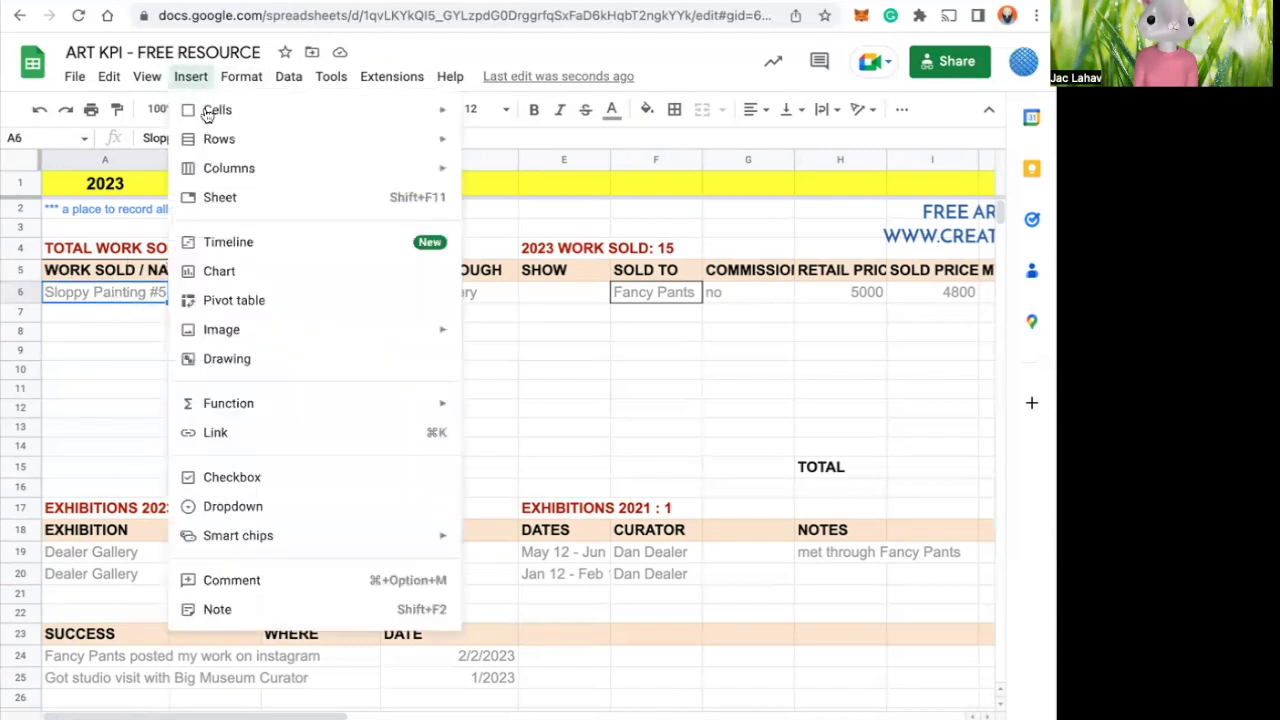
pyautogui.moveTo(154, 80)
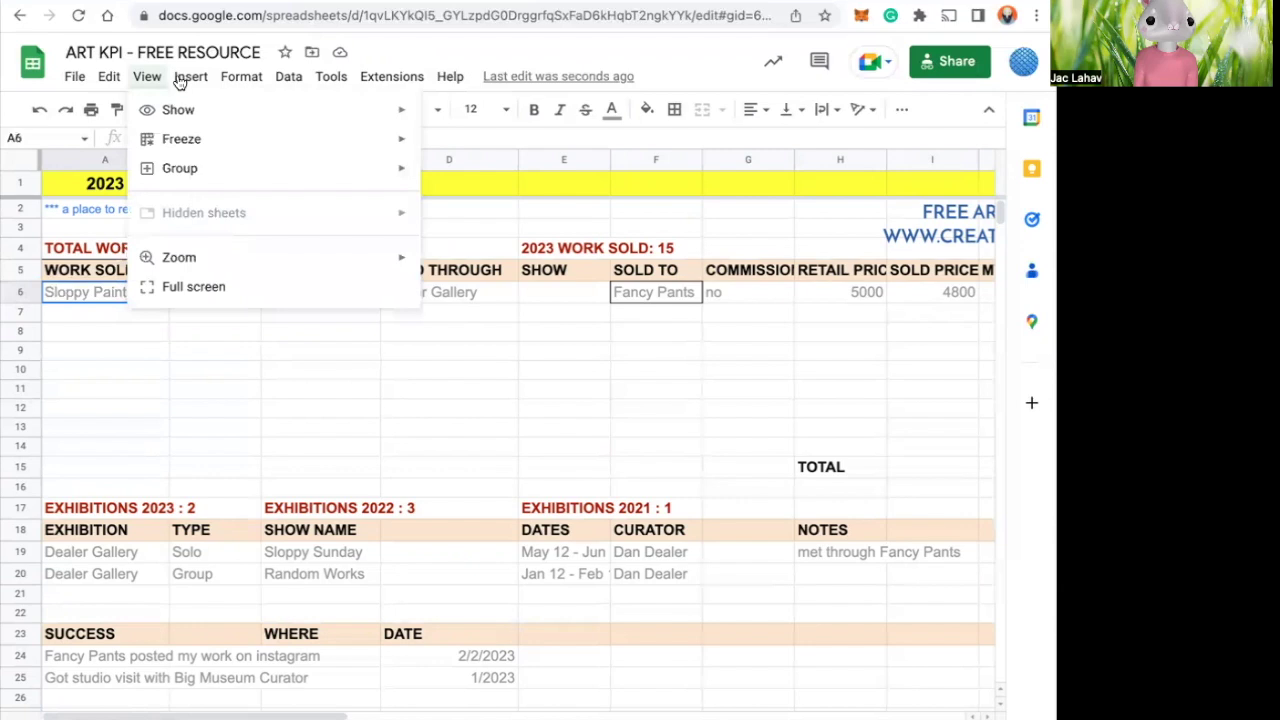
pyautogui.moveTo(192, 84)
pyautogui.moveTo(238, 77)
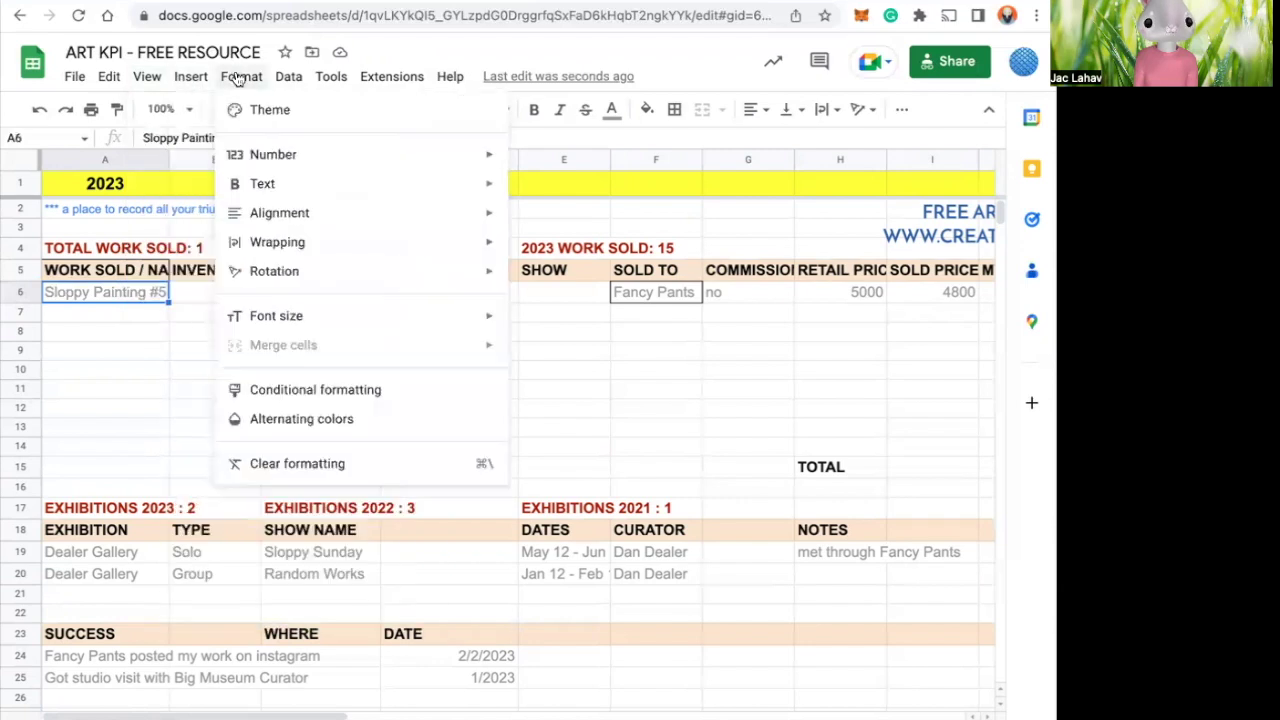
pyautogui.moveTo(258, 243)
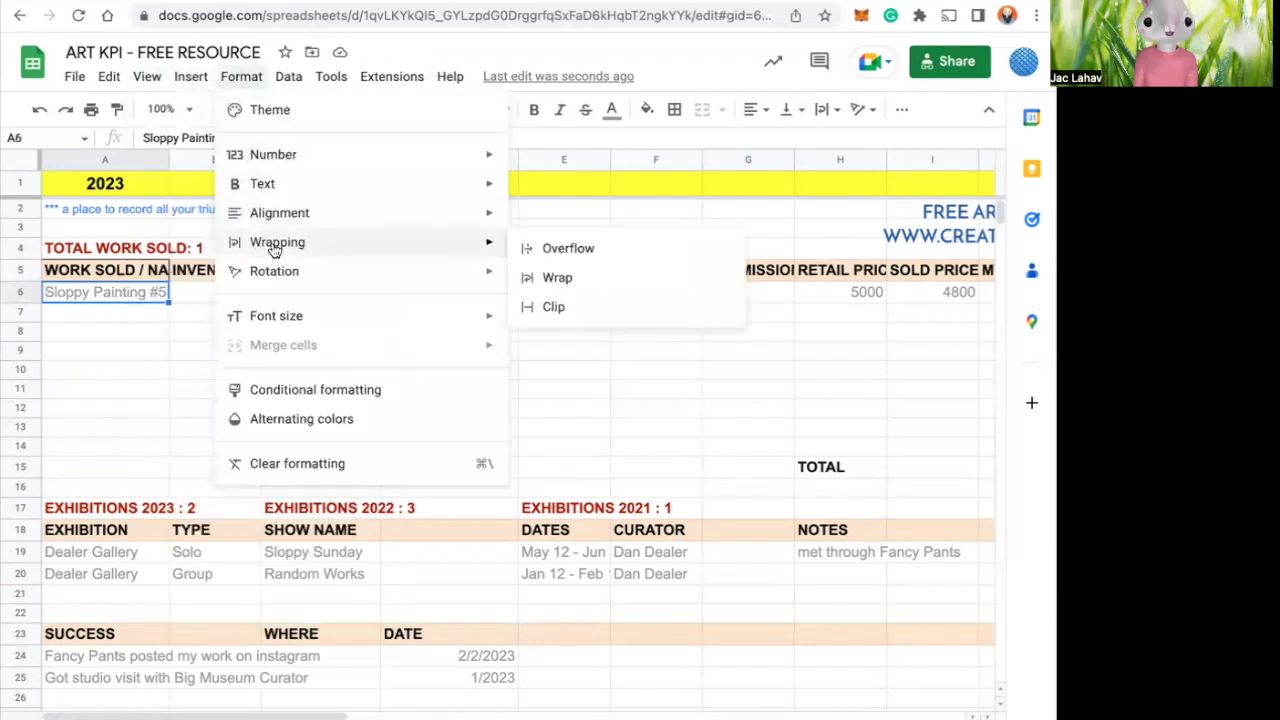
pyautogui.click(558, 280)
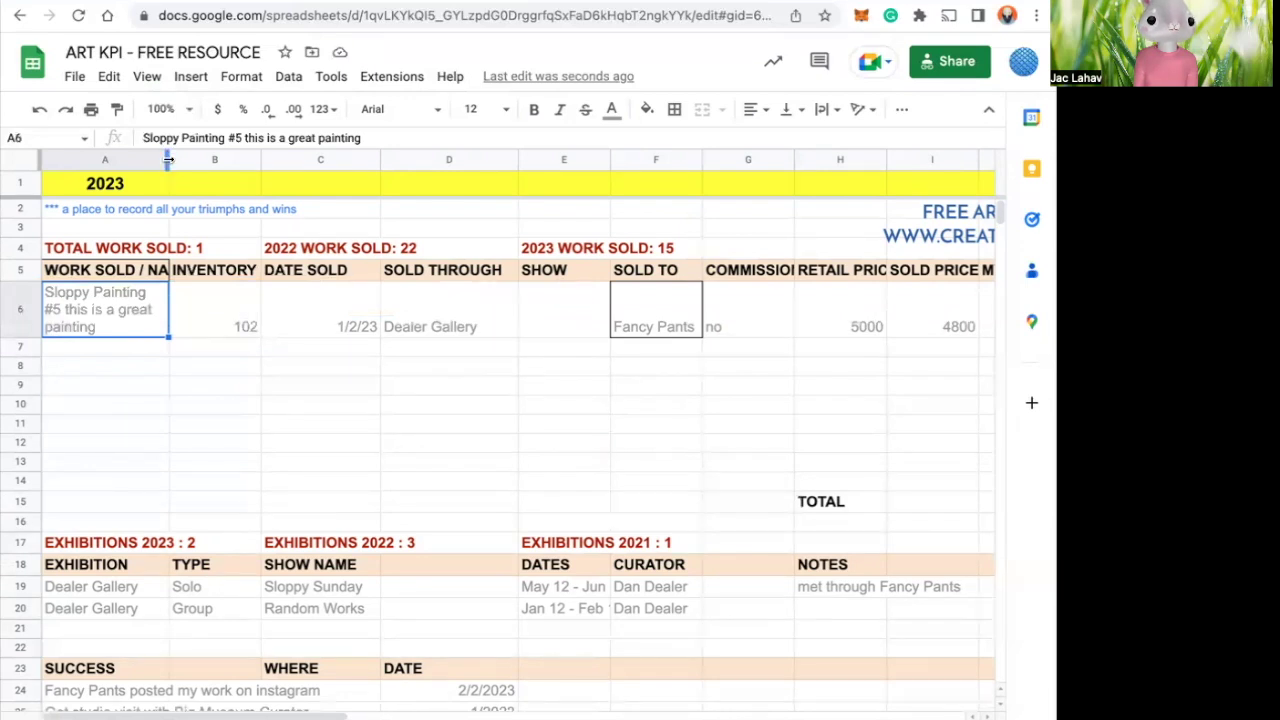
pyautogui.moveTo(168, 160); pyautogui.dragTo(297, 148)
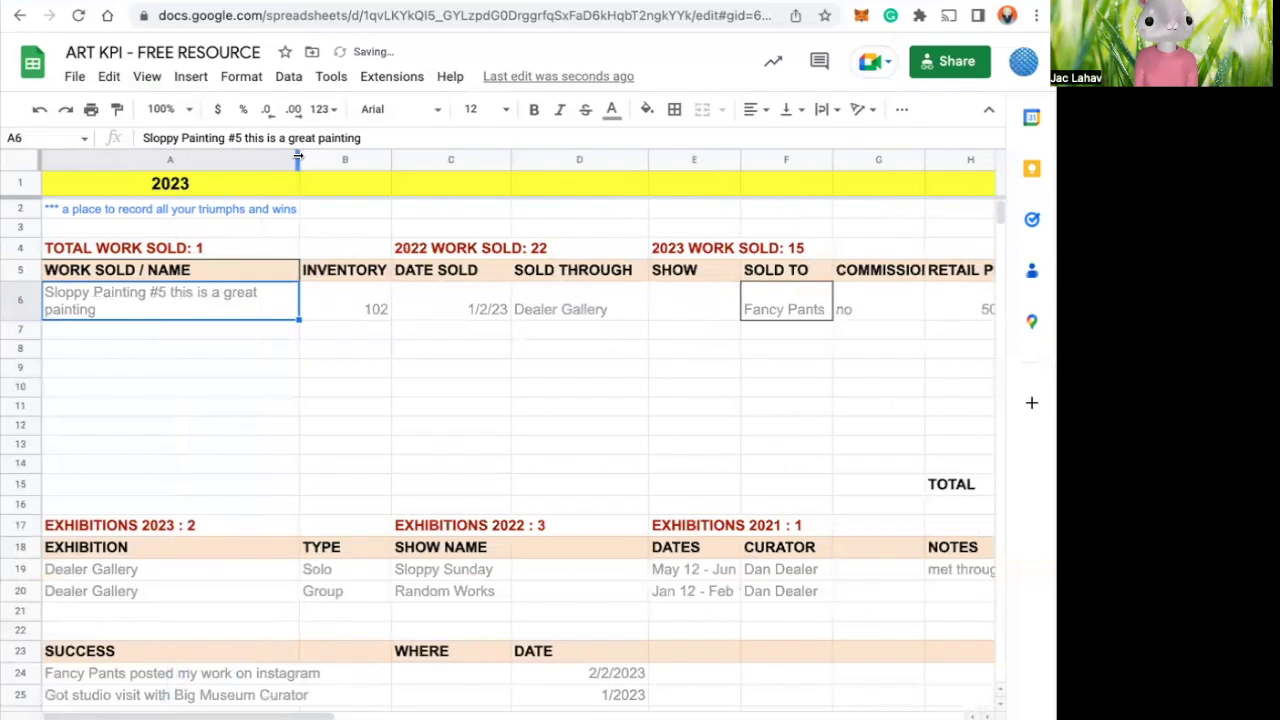
pyautogui.moveTo(298, 157); pyautogui.dragTo(172, 158)
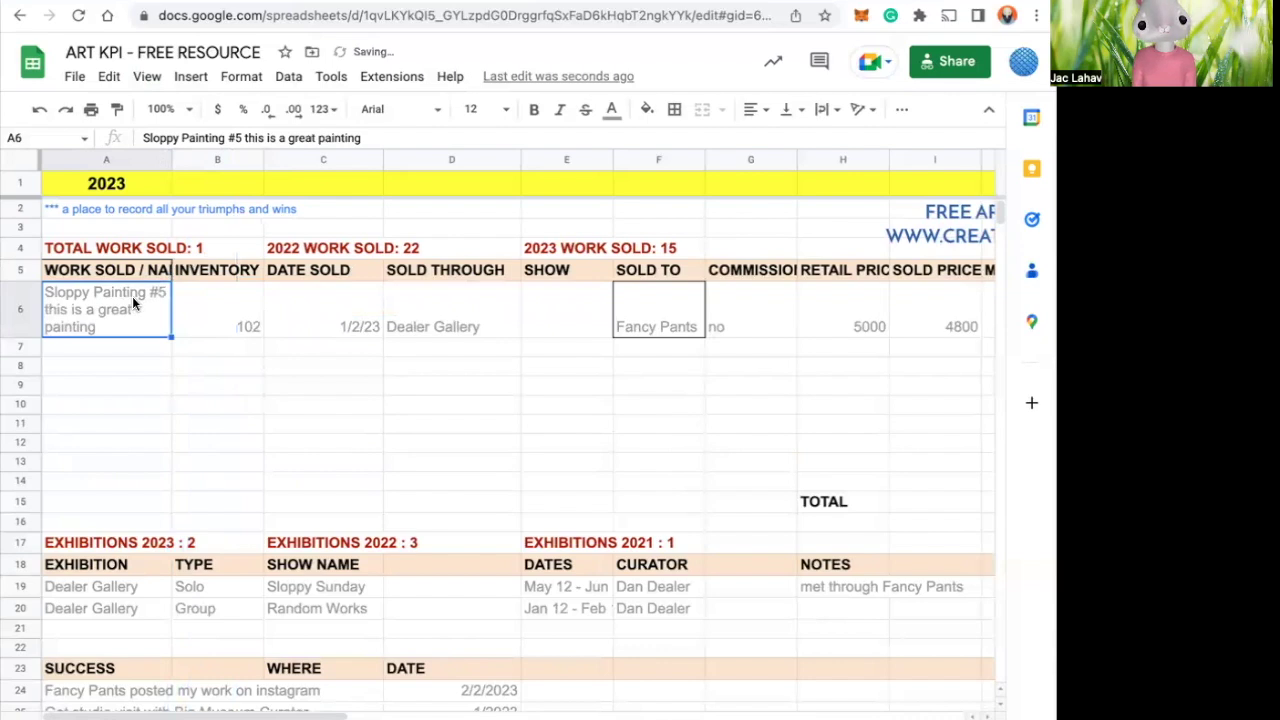
# - Undo the wrapping and column-width changes, restoring B6's value 102
pyautogui.hotkey('ctrl', 'z')
pyautogui.hotkey('ctrl', 'z')
pyautogui.hotkey('ctrl', 'z')
pyautogui.hotkey('ctrl', 'z')
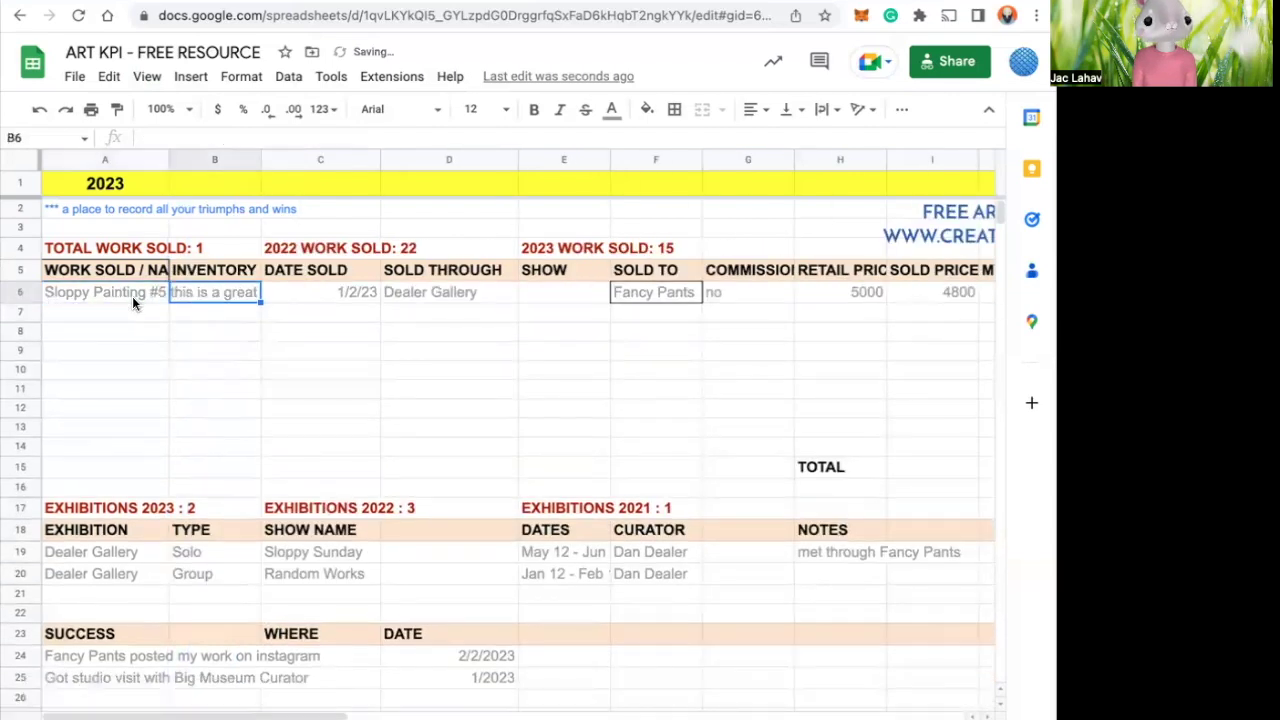
pyautogui.hotkey('ctrl', 'z')
pyautogui.click(160, 300)
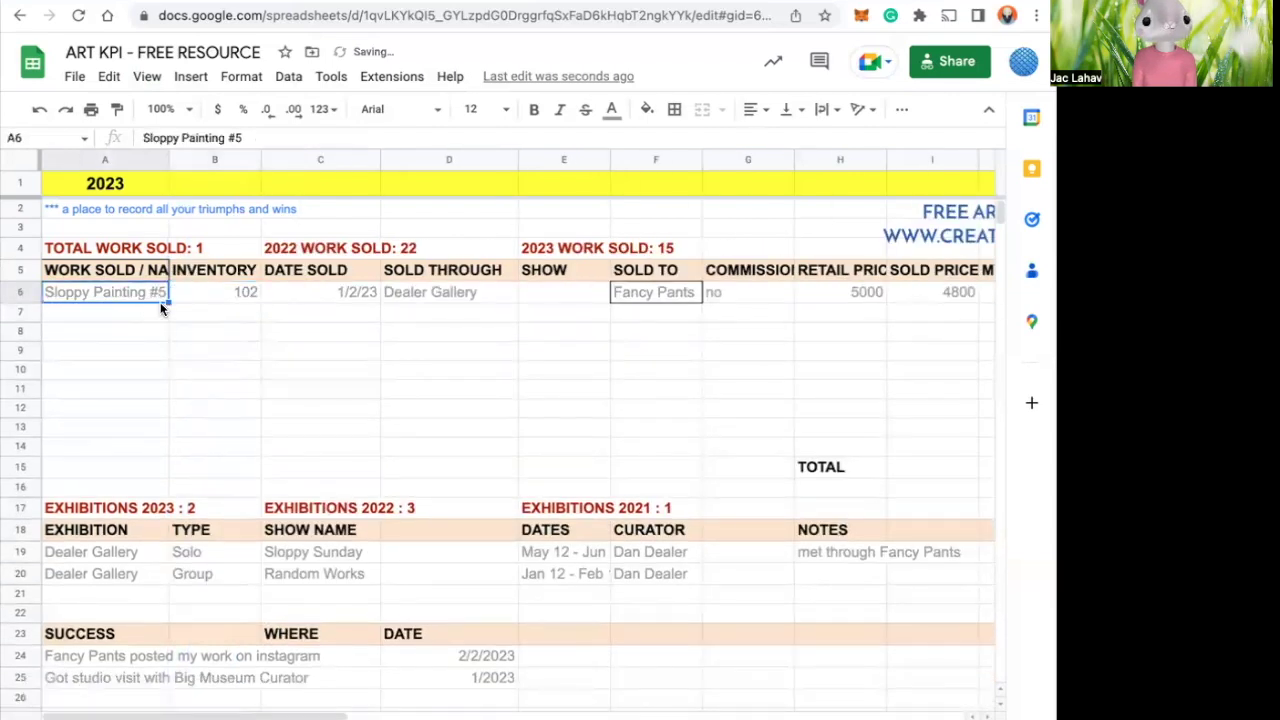
pyautogui.click(238, 372)
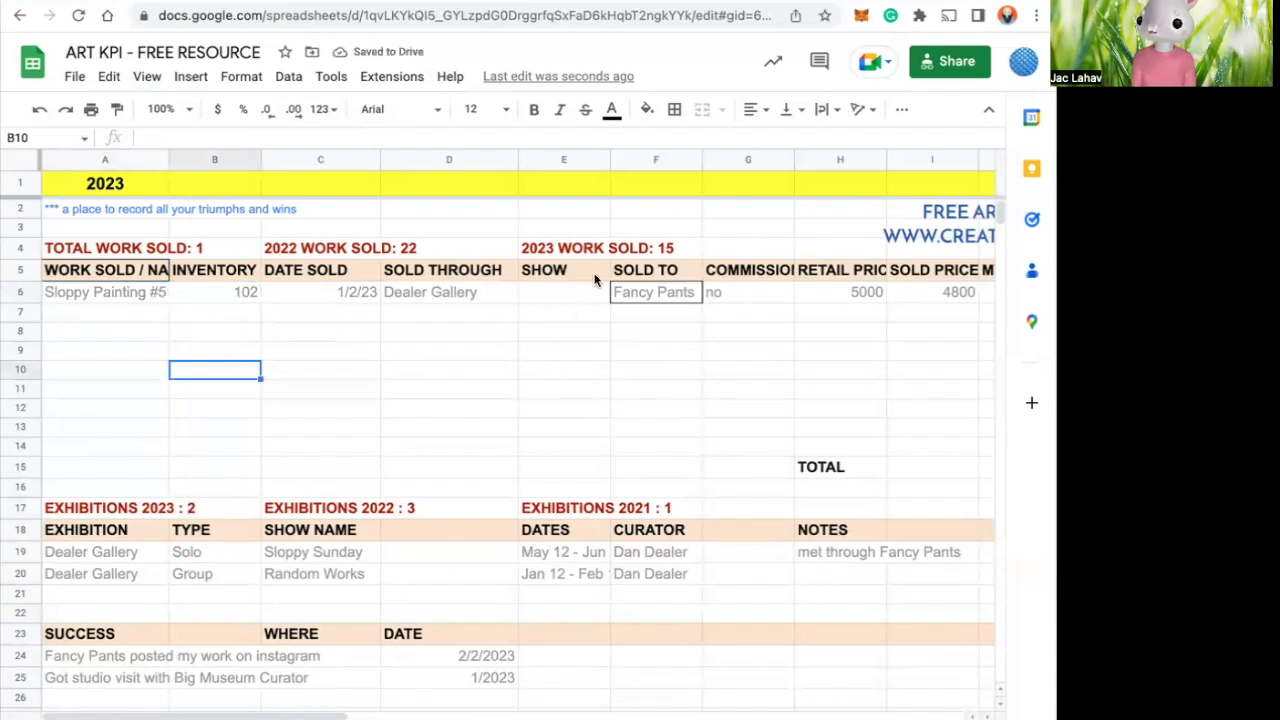
# - Copy row 6 into row 7, then clear the pasted row
pyautogui.click(20, 292)
pyautogui.hotkey('ctrl', 'c')
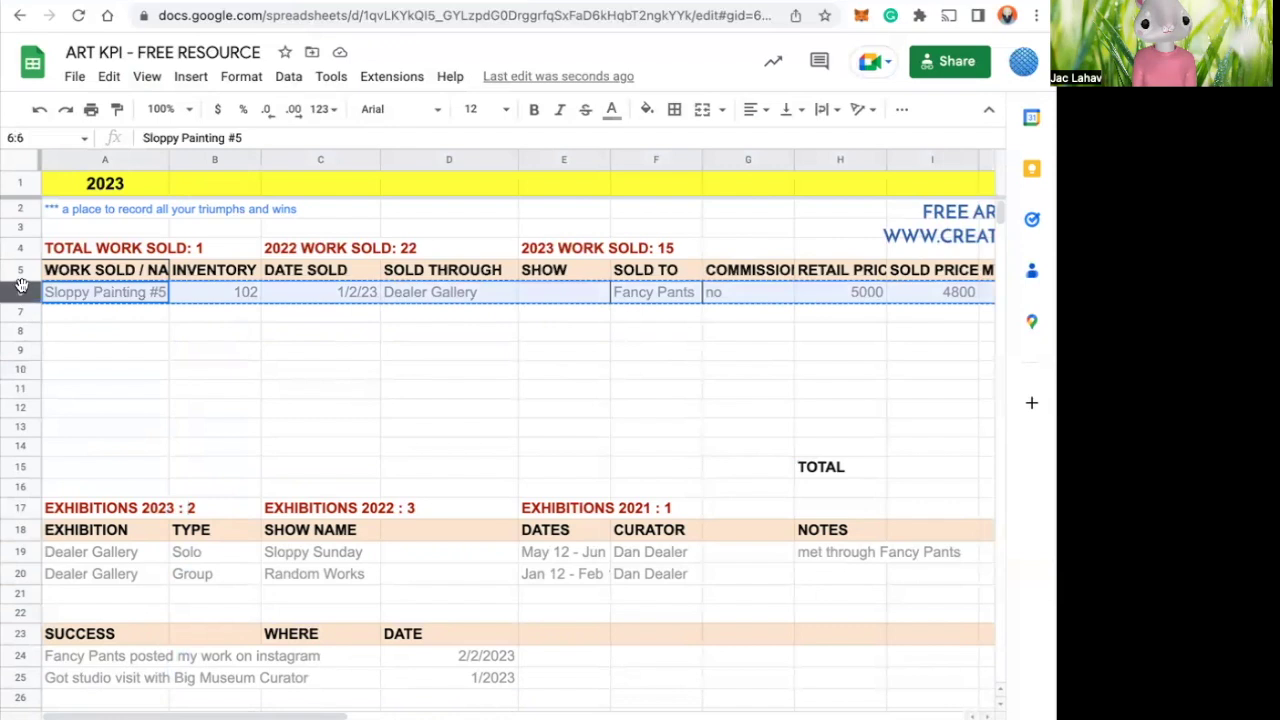
pyautogui.click(23, 312)
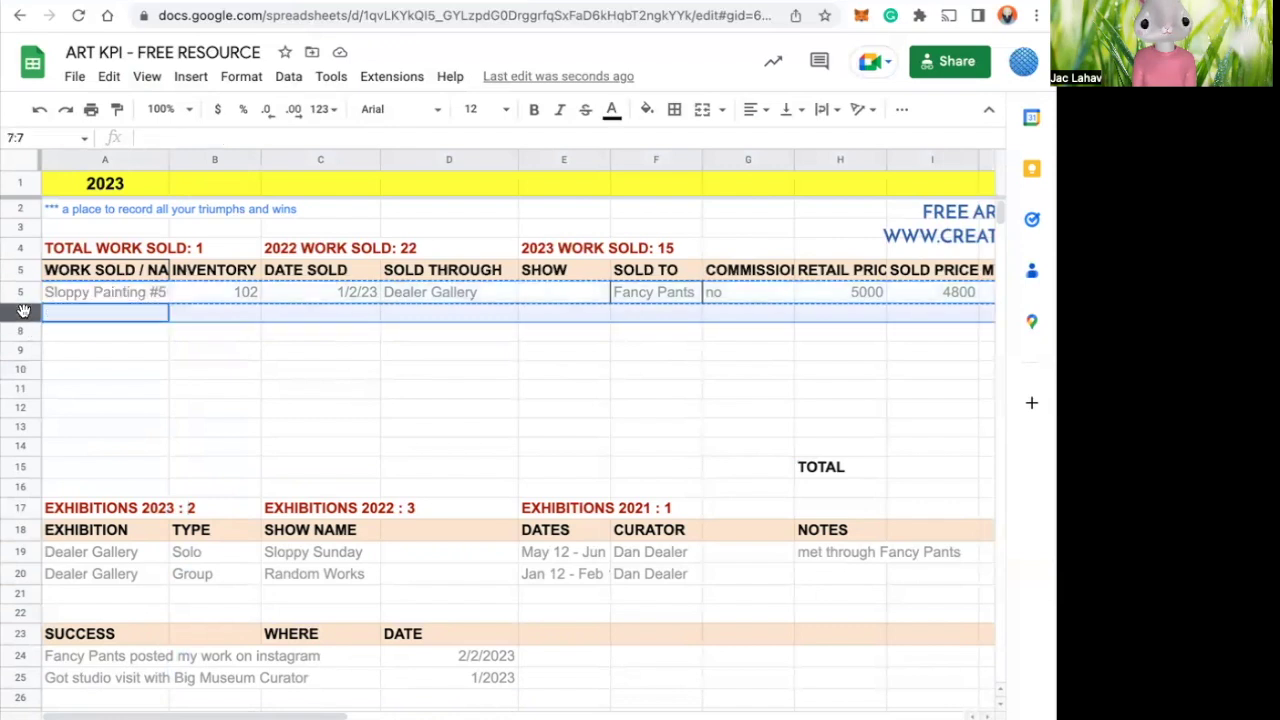
pyautogui.hotkey('ctrl', 'v')
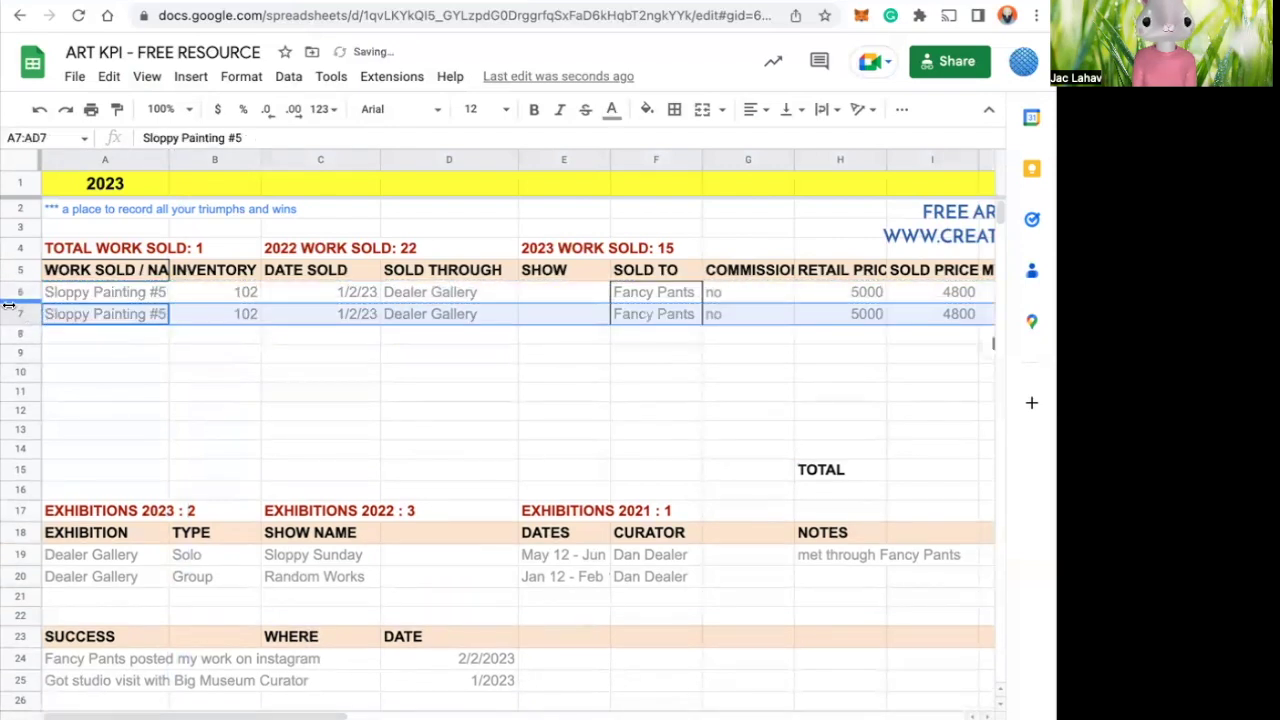
pyautogui.press('Delete')
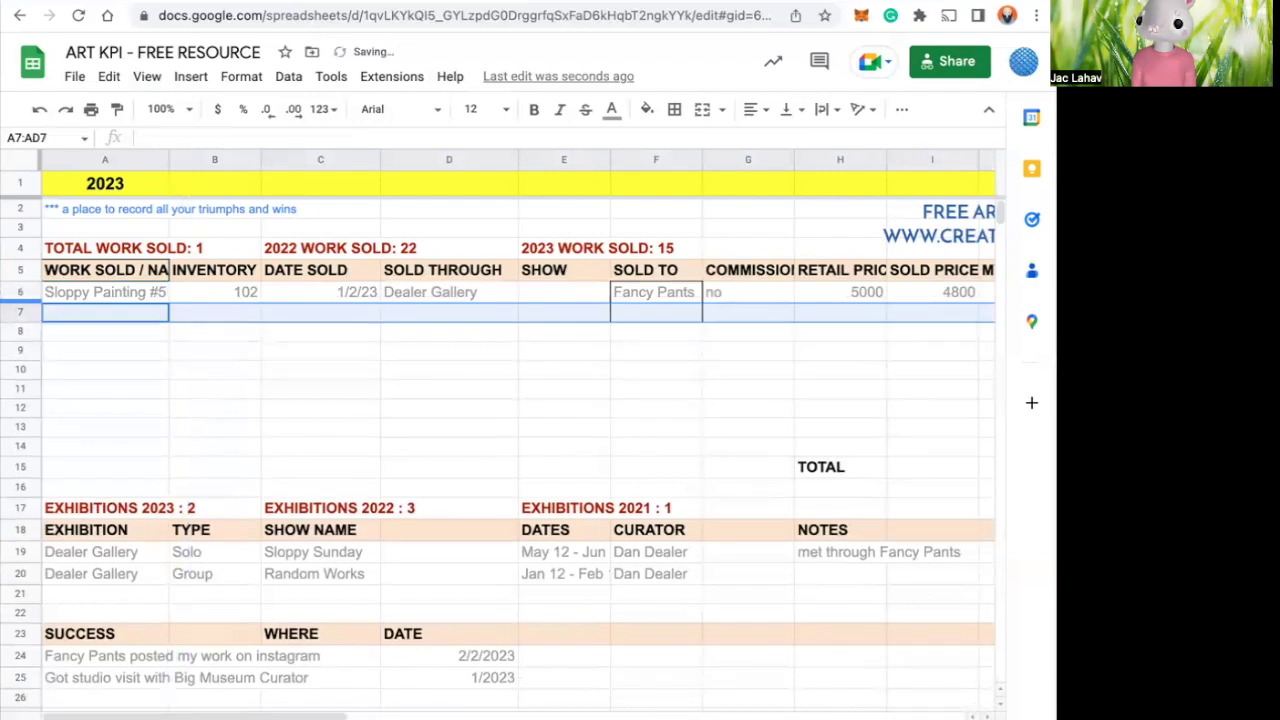
# - Bring up the find-in-sheet search with Ctrl+F, then close it
pyautogui.hotkey('ctrl', 'f')
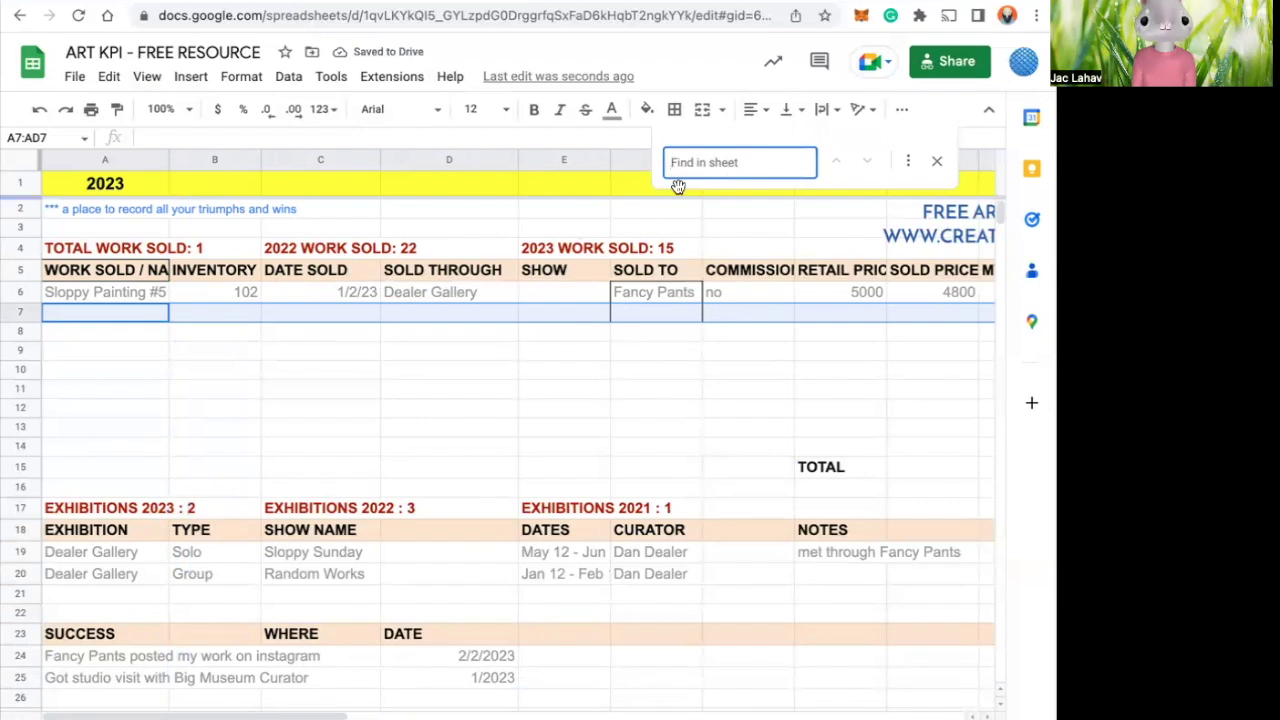
pyautogui.click(617, 336)
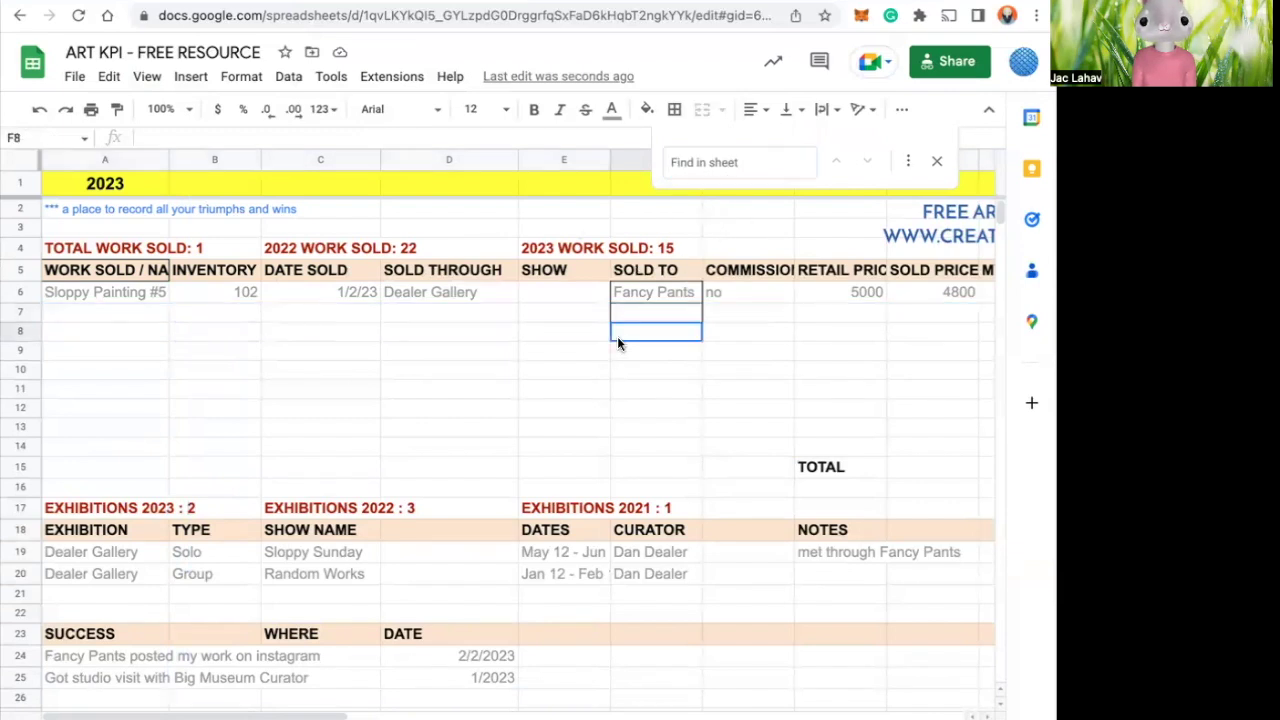
pyautogui.scroll(-1, 570, 448)
pyautogui.scroll(1, 570, 451)
pyautogui.click(937, 162)
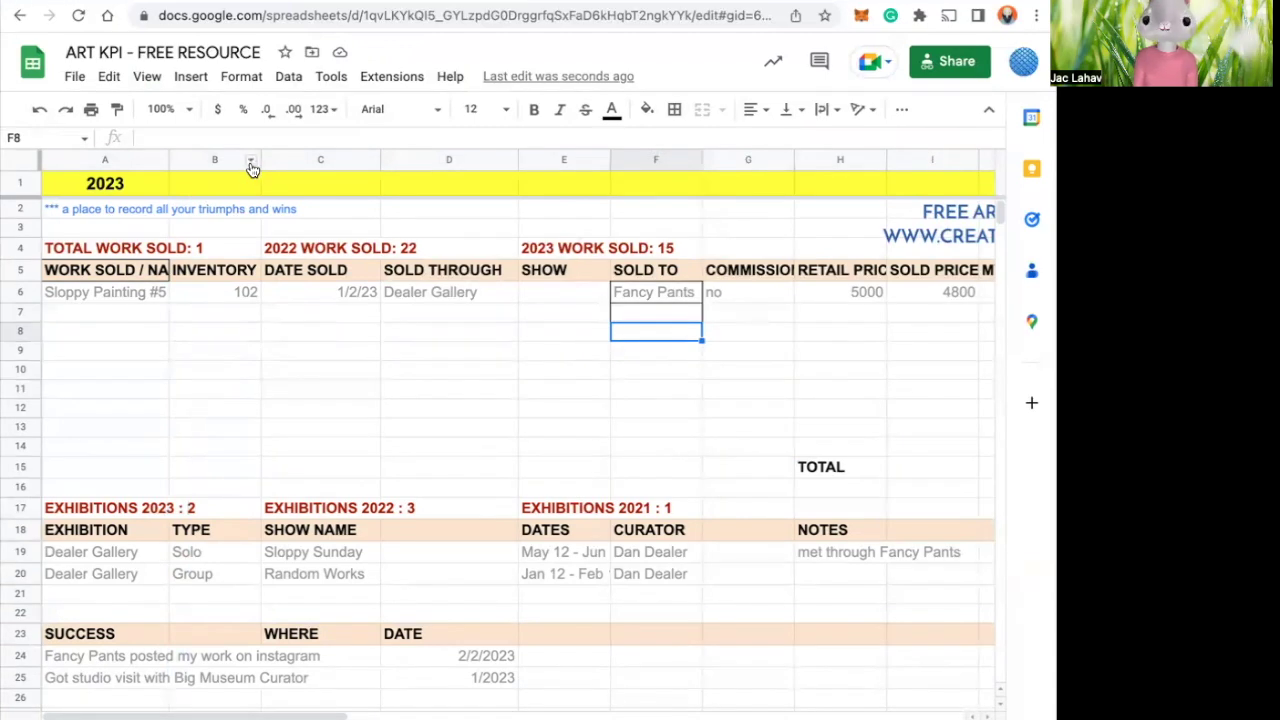
pyautogui.click(159, 163)
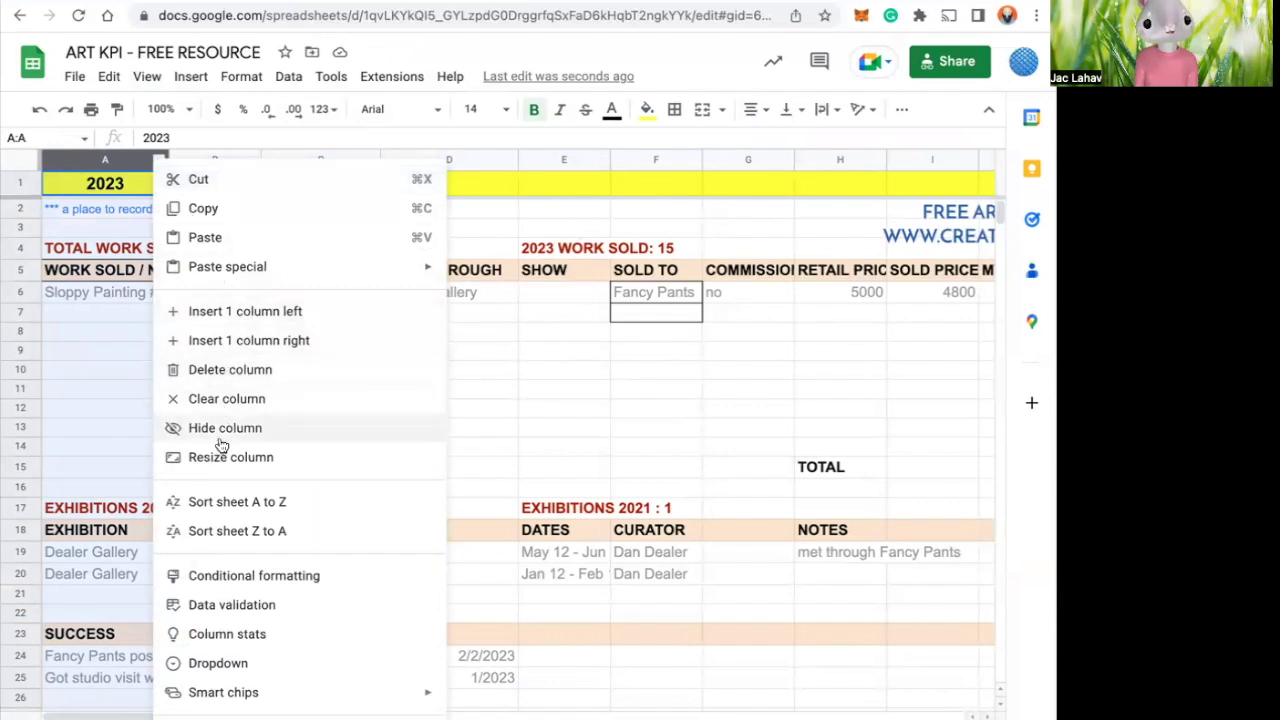
pyautogui.click(221, 503)
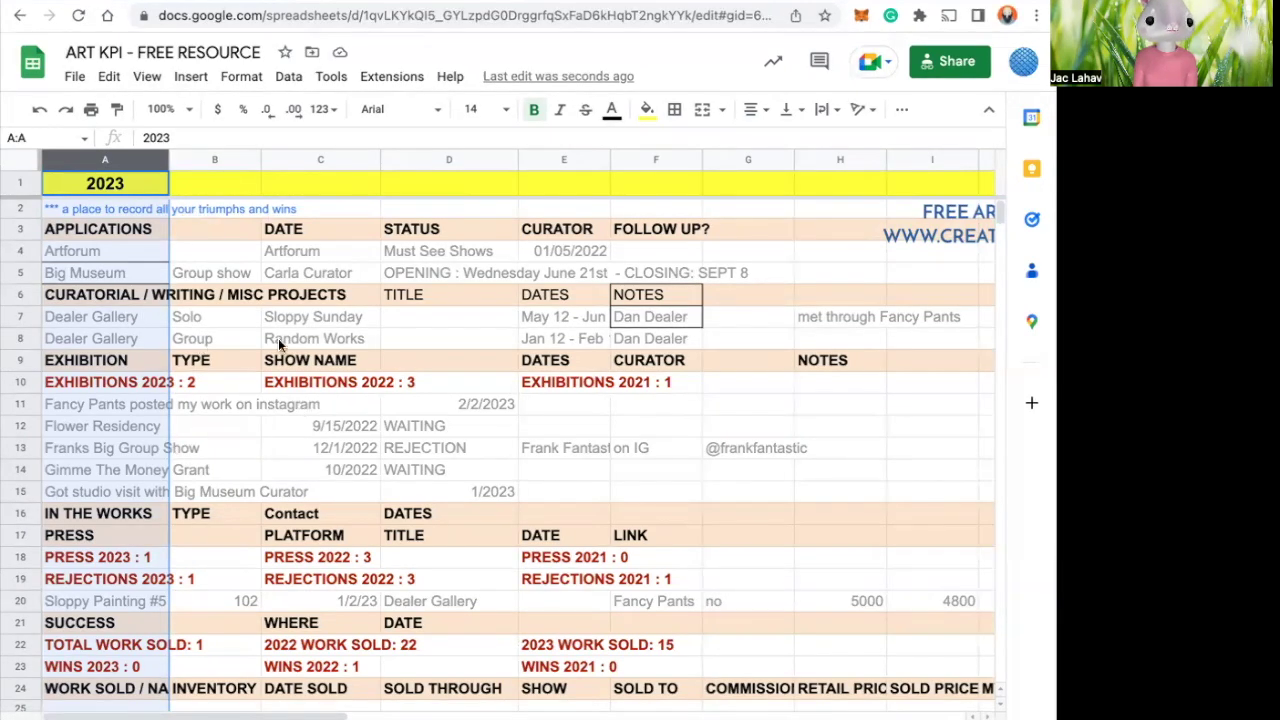
pyautogui.hotkey('ctrl', 'z')
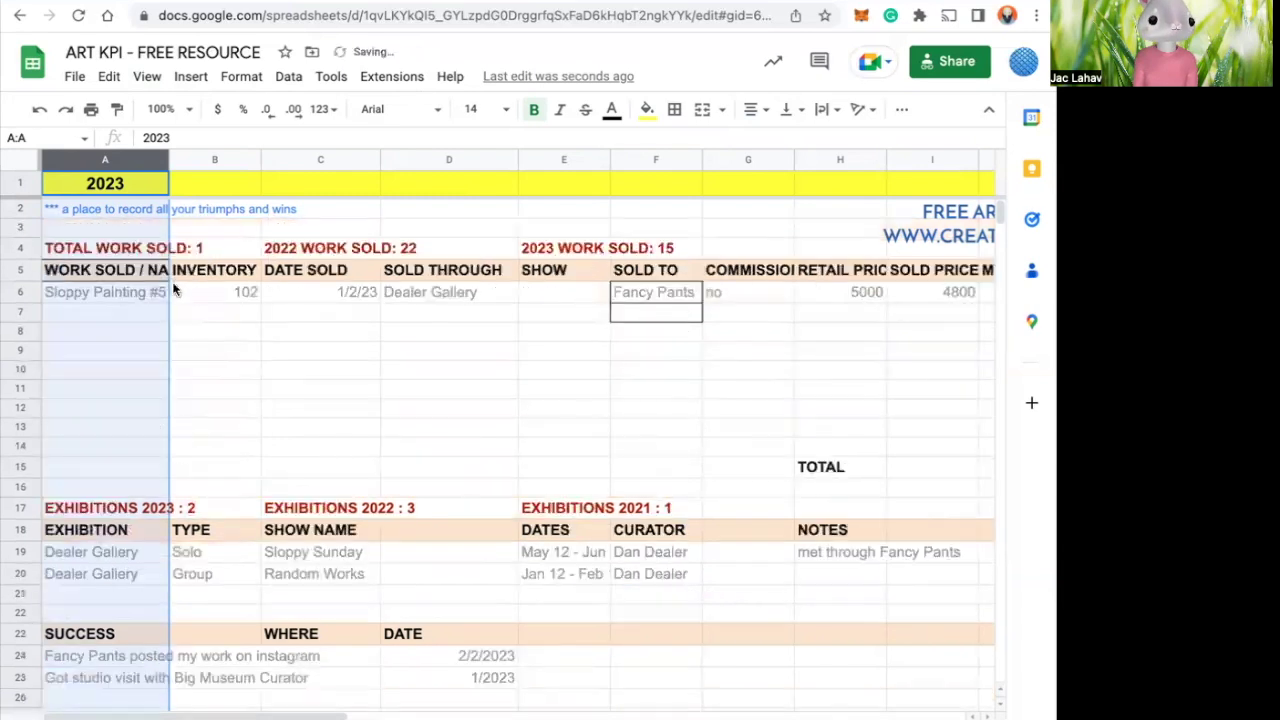